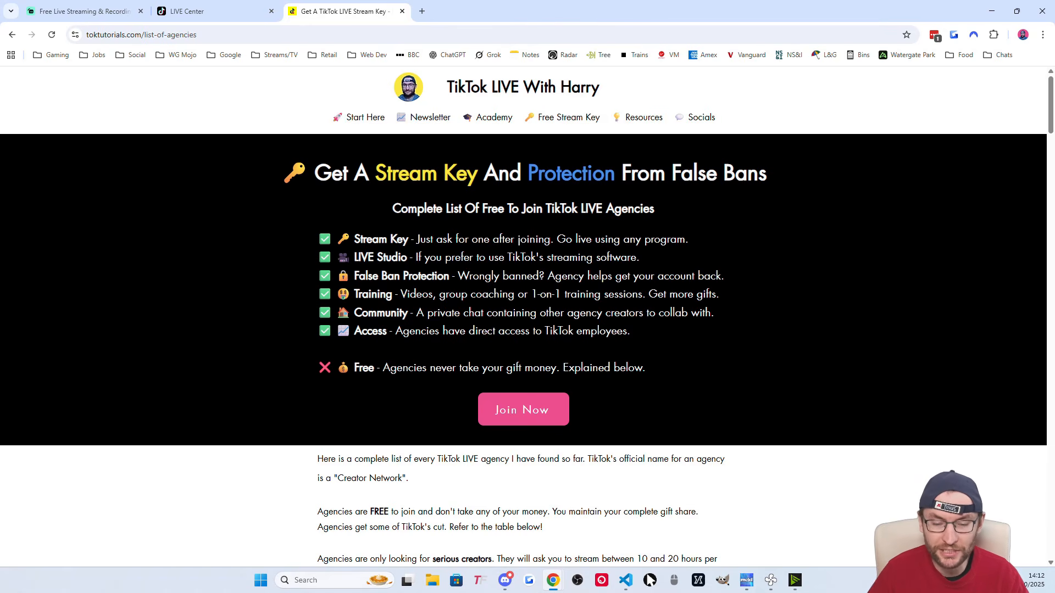
- Look through the page listing the free-to-join TikTok LIVE agencies
scroll(527, 330, "down", 15)
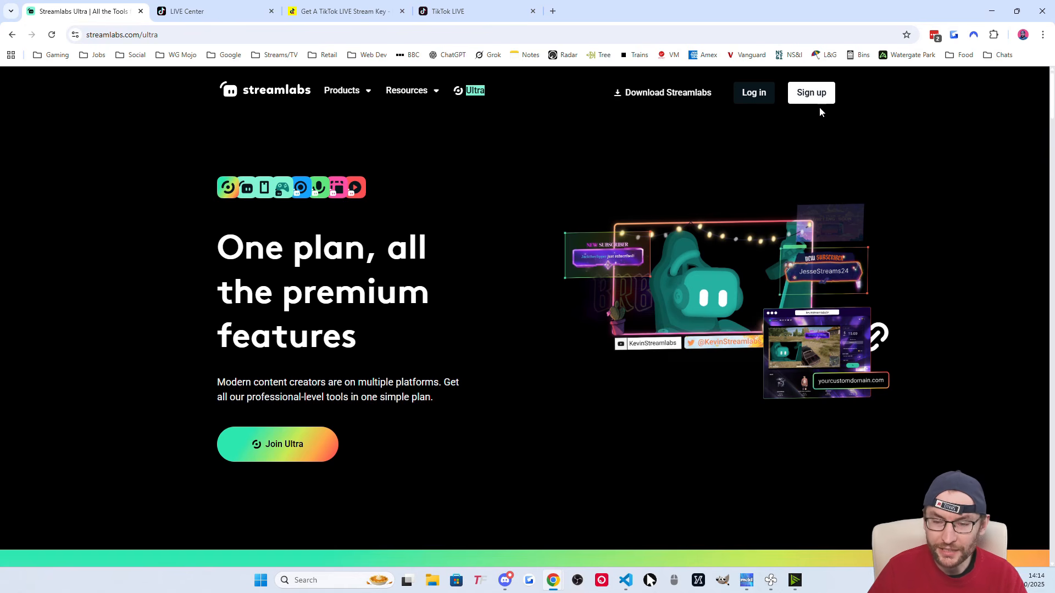
- Log in to the Streamlabs website and open the account settings
left_click(753, 93)
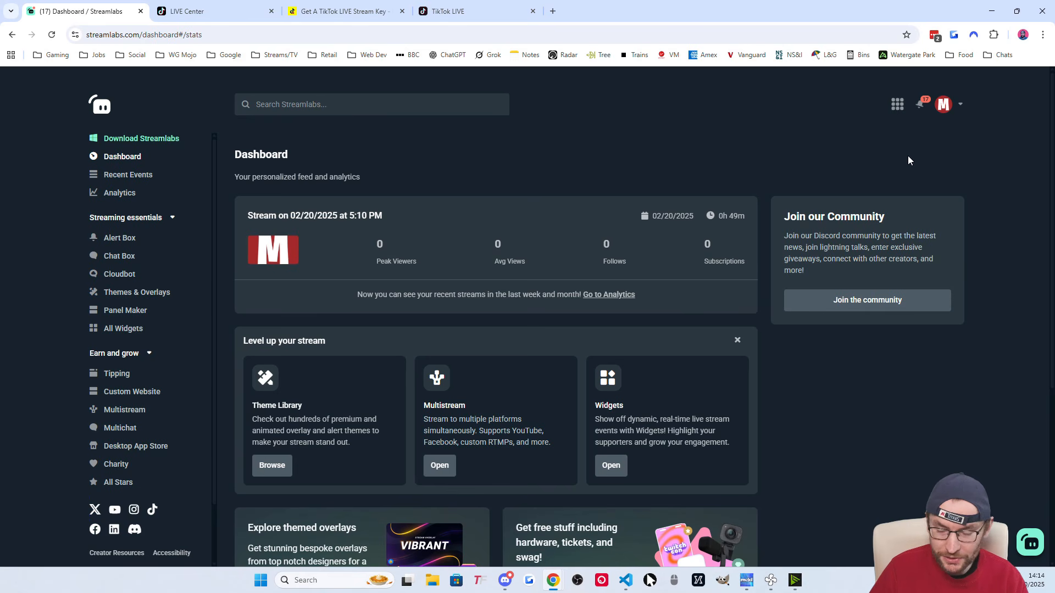
left_click(959, 105)
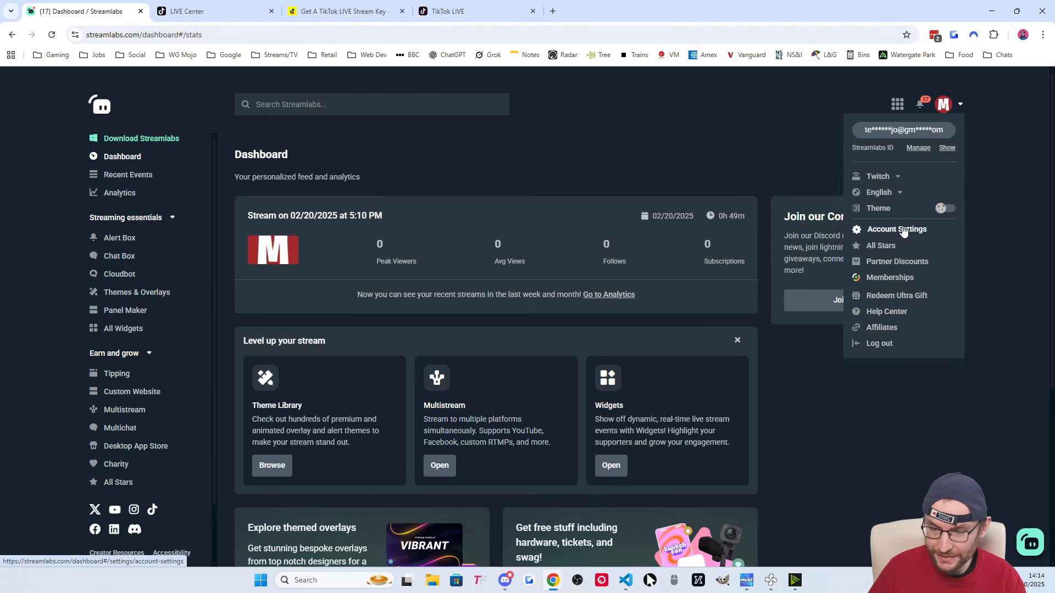
left_click(904, 230)
left_click(314, 228)
scroll(638, 293, "down", 2)
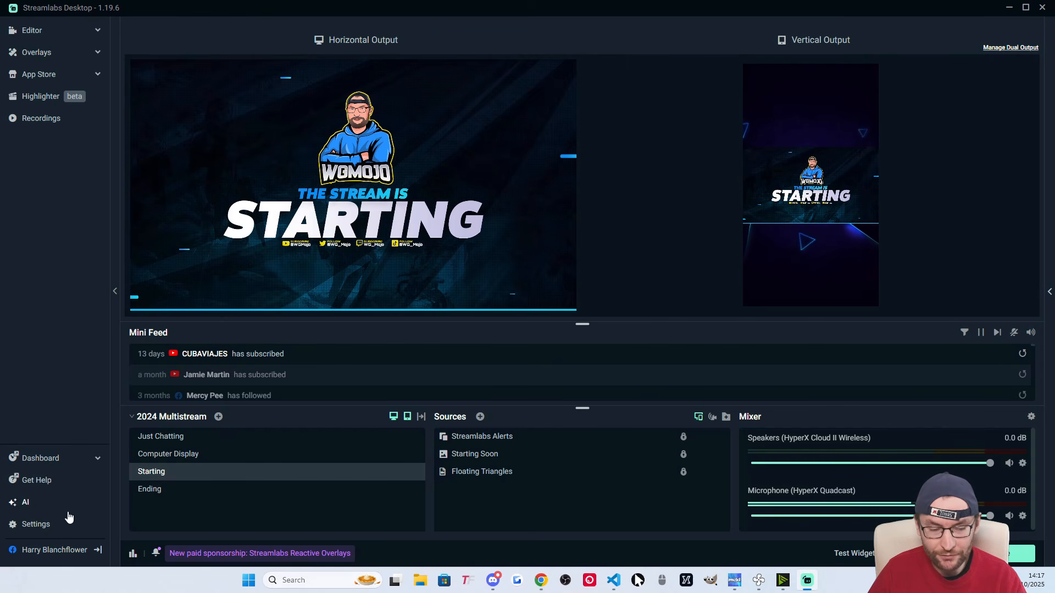
- Review the resolution and FPS settings for the horizontal and vertical video outputs in Streamlabs Desktop
left_click(33, 525)
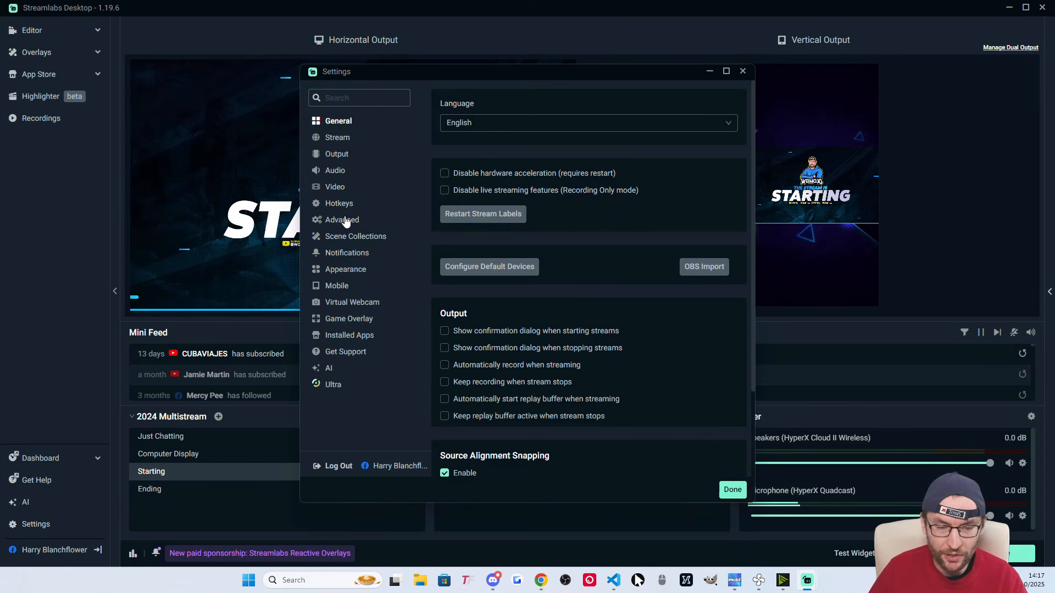
left_click(334, 187)
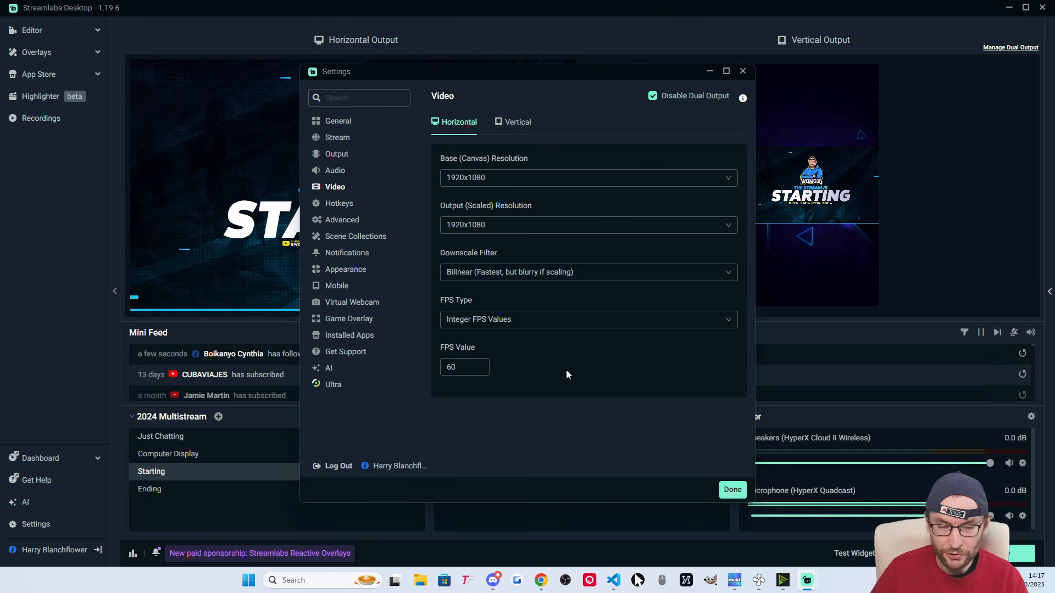
left_click(521, 124)
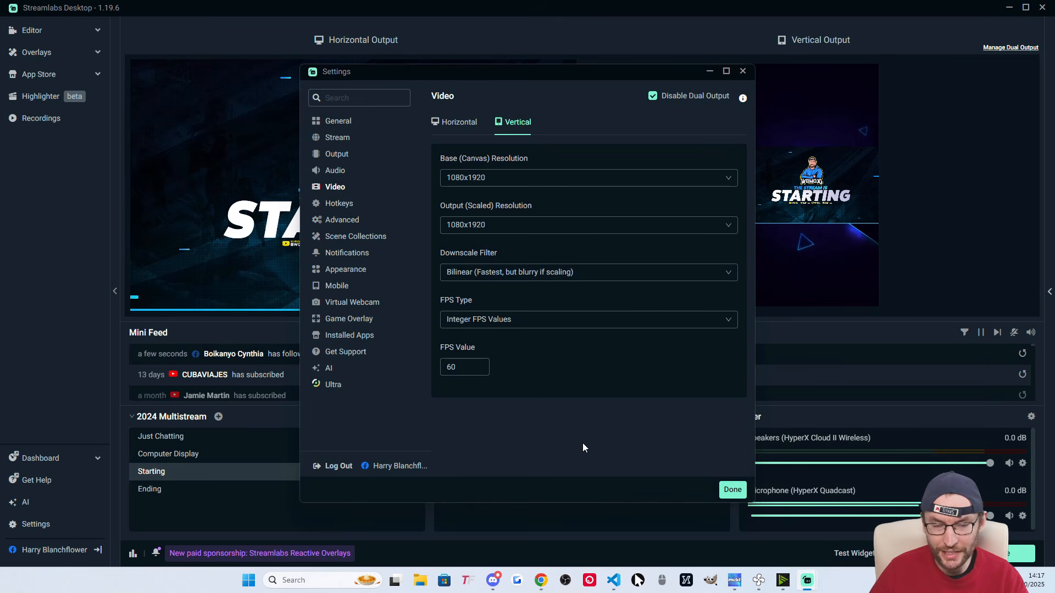
left_click(730, 490)
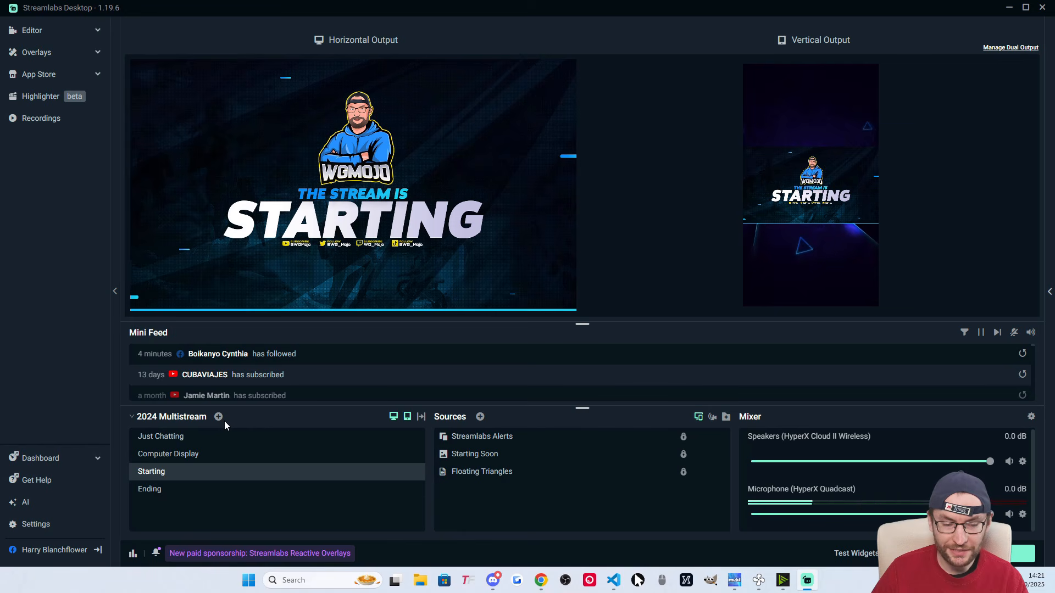
- Create a new scene collection from scratch named "TikTok LIVE + Multistream"
left_click(163, 422)
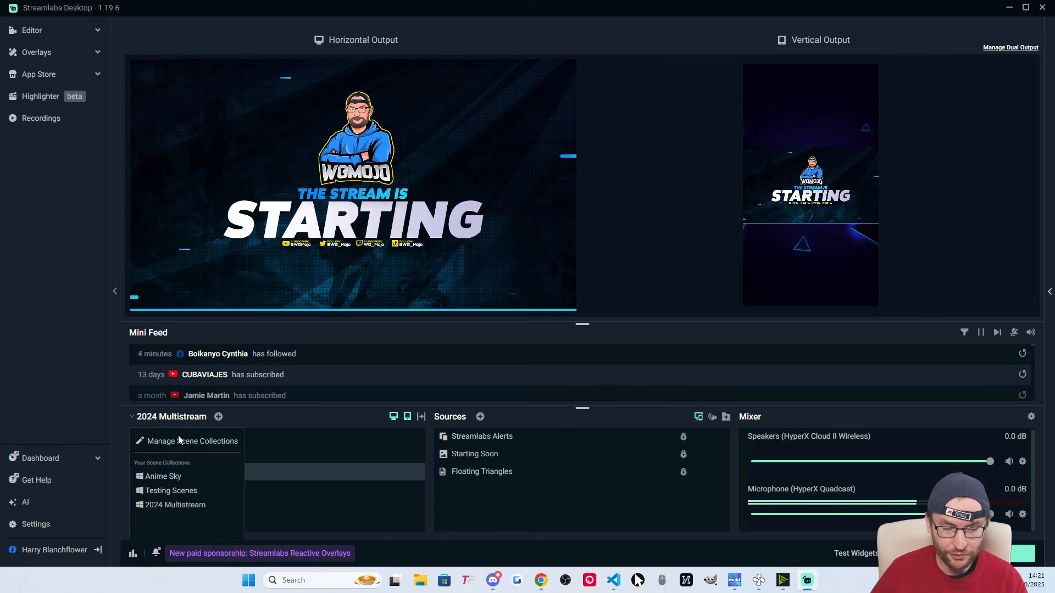
left_click(179, 440)
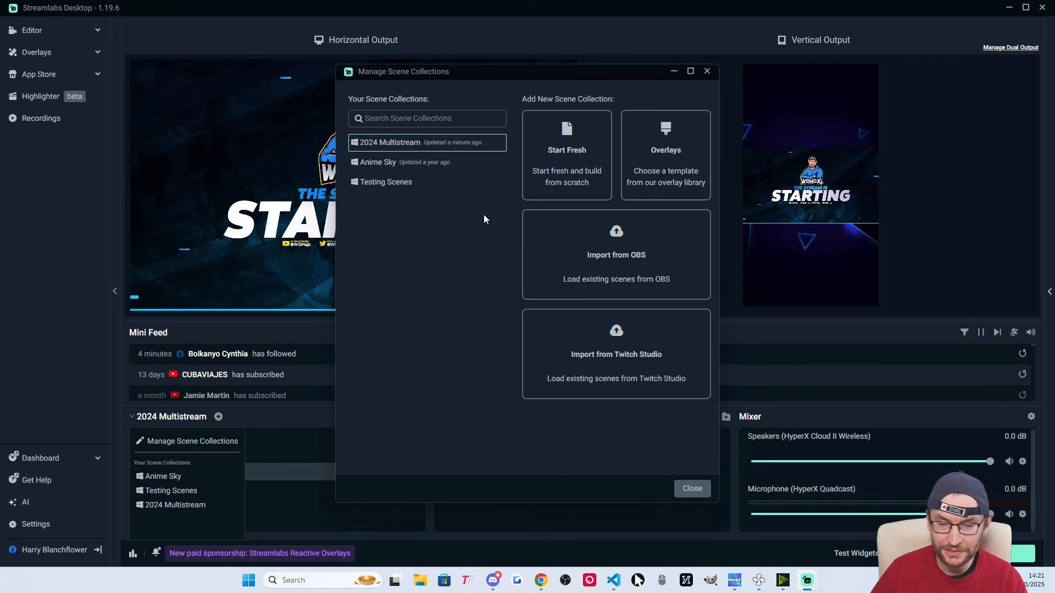
left_click(577, 153)
double_click(484, 278)
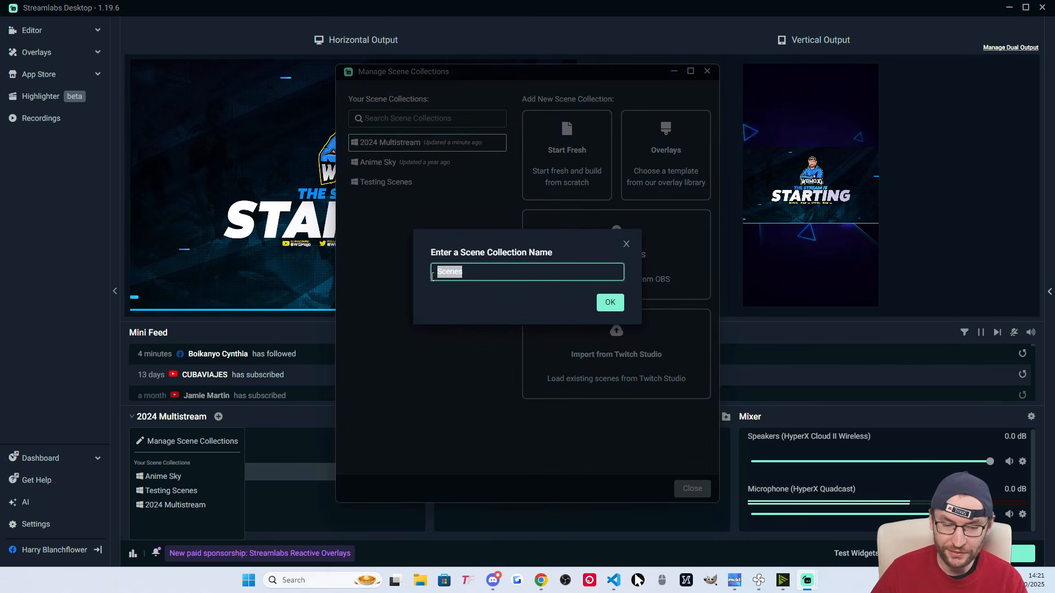
type("TikTok LIVE + Multistream")
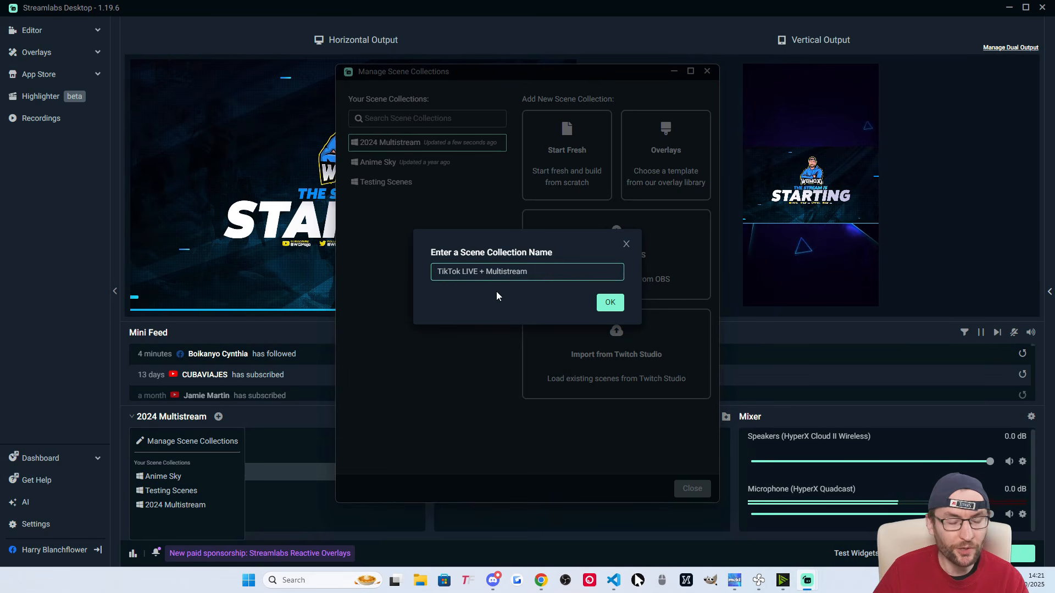
left_click(610, 304)
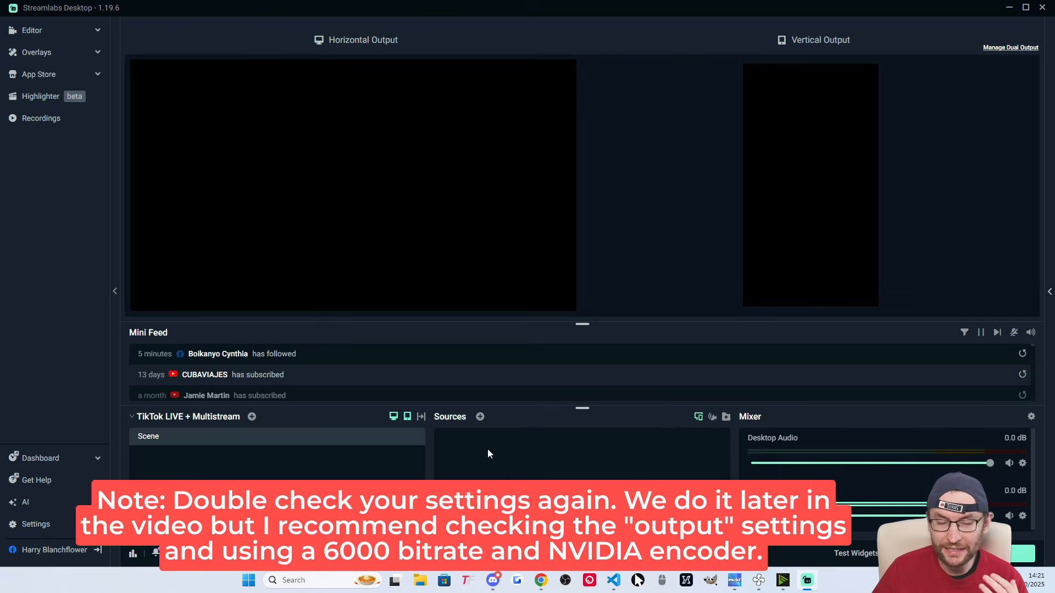
- Set Desktop Audio Device 1 to Speakers (HyperX Cloud II Wireless) and Mic/Auxiliary Device 1 to Microphone (HyperX Quadcast)
left_click(48, 531)
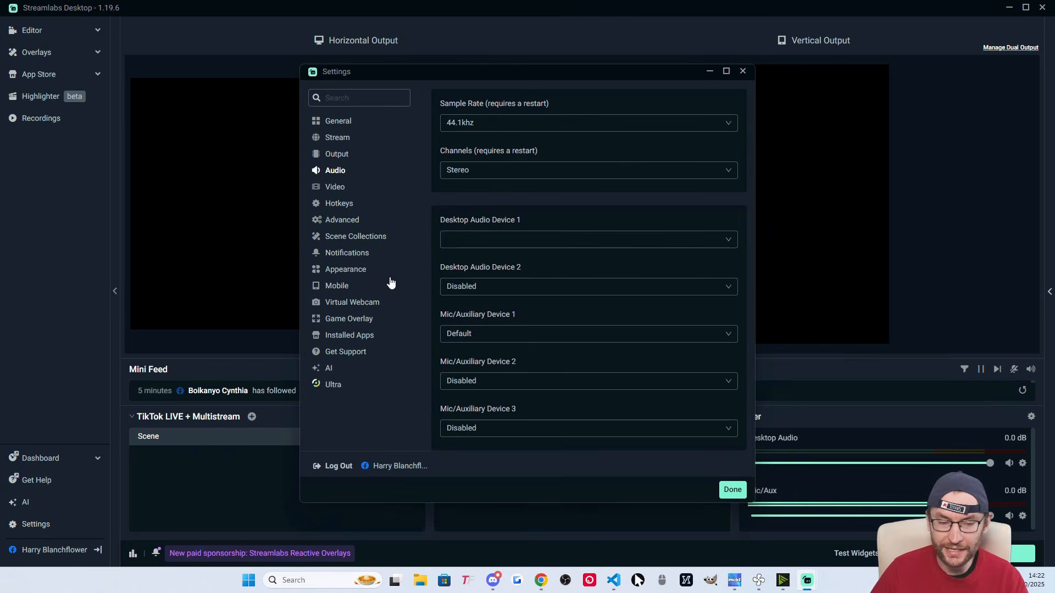
left_click(499, 242)
scroll(537, 334, "down", 1)
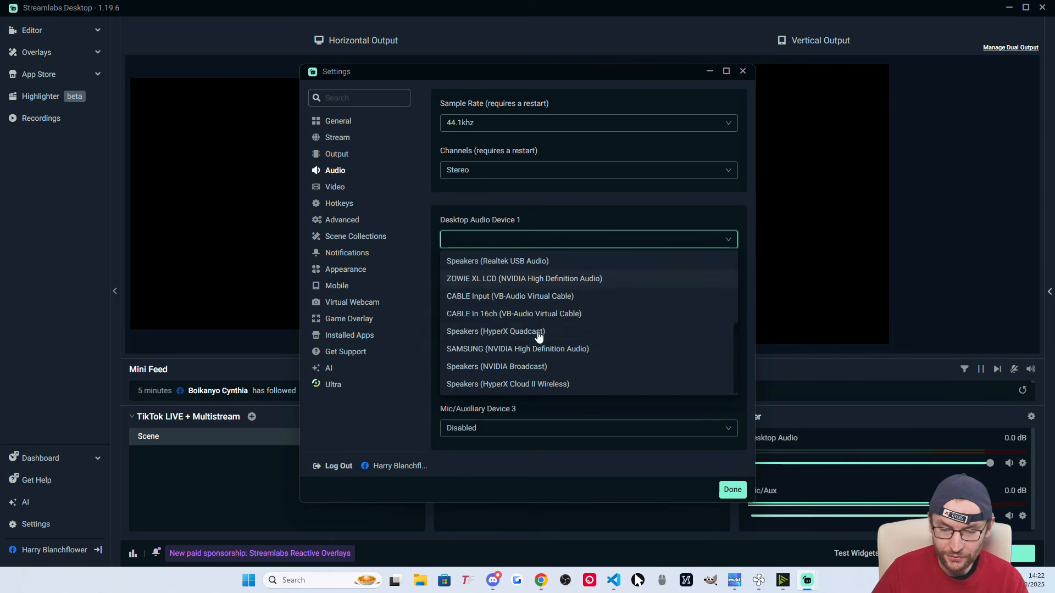
left_click(547, 386)
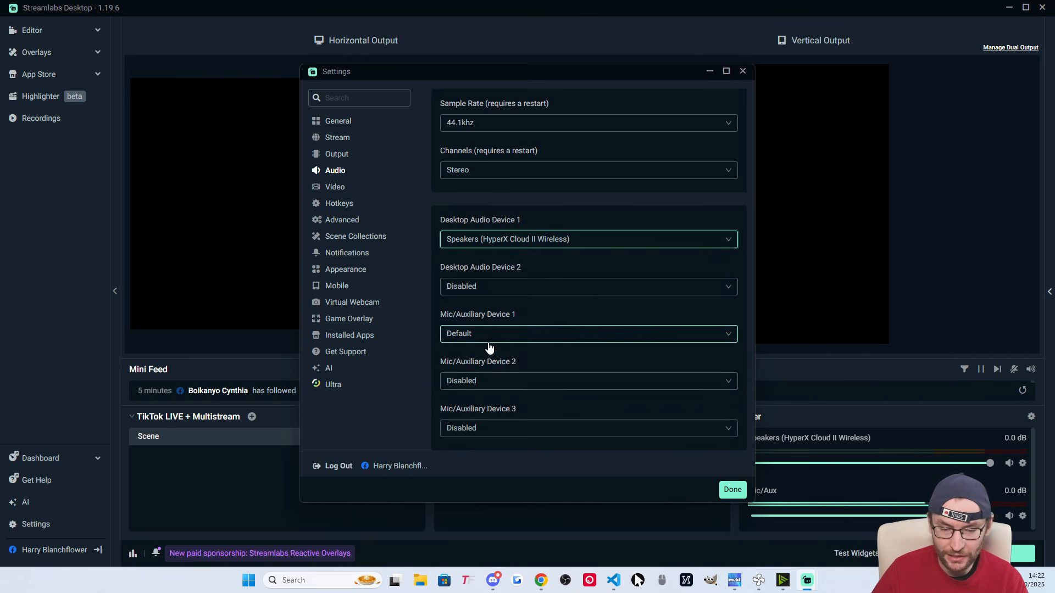
left_click(492, 334)
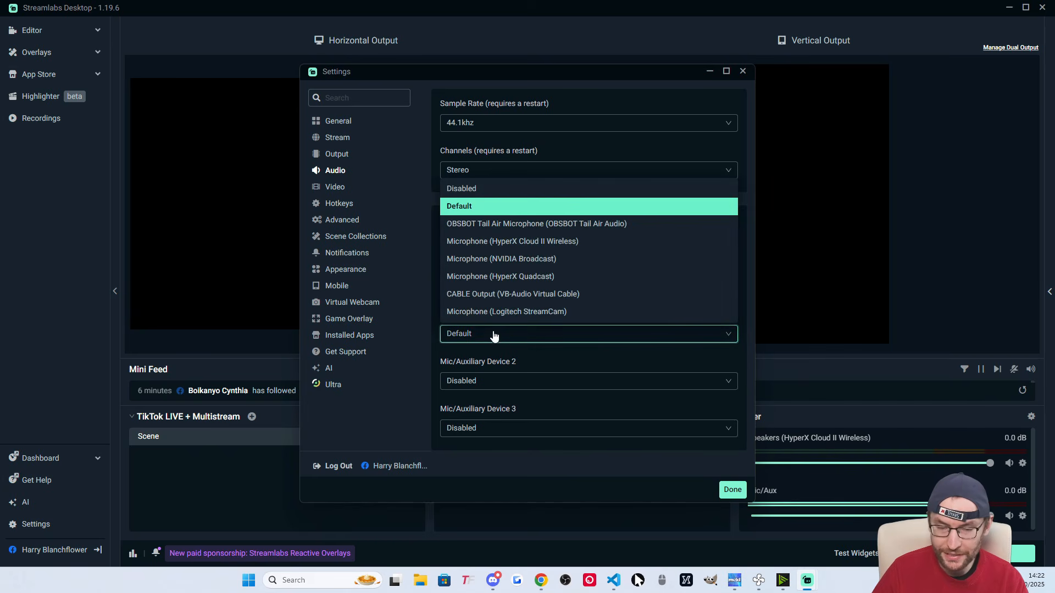
left_click(510, 276)
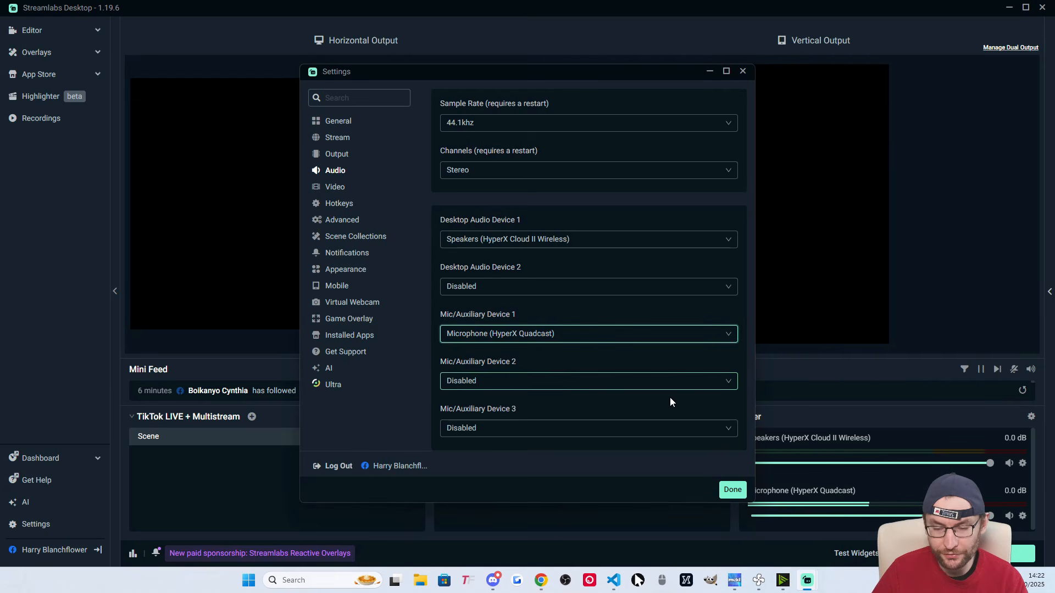
left_click(735, 491)
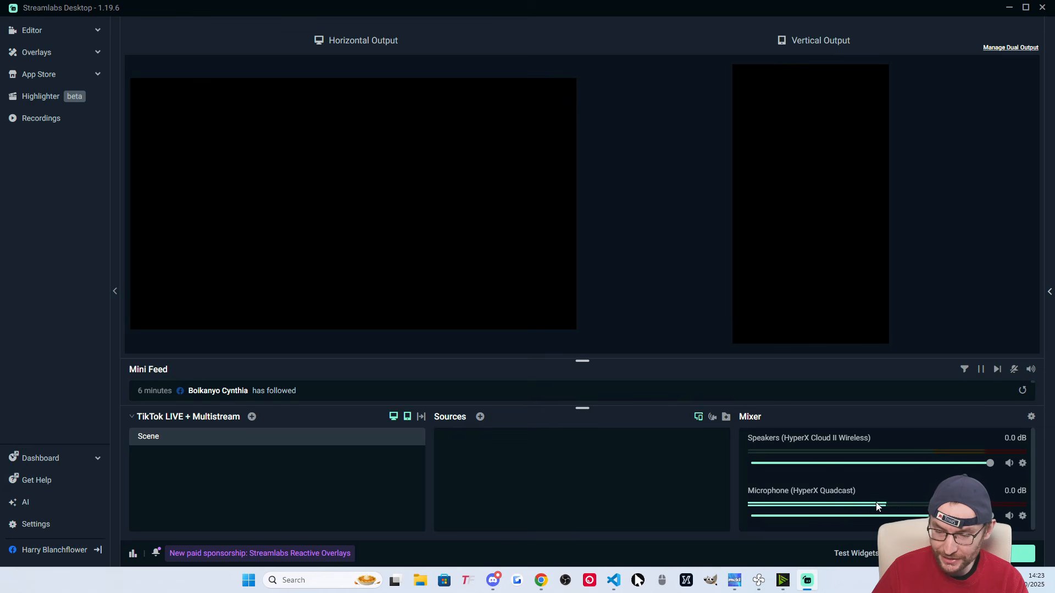
- Add a Noise Suppression filter to the HyperX Quadcast microphone using the RNNoise method
left_click(1023, 518)
mouse_move(939, 406)
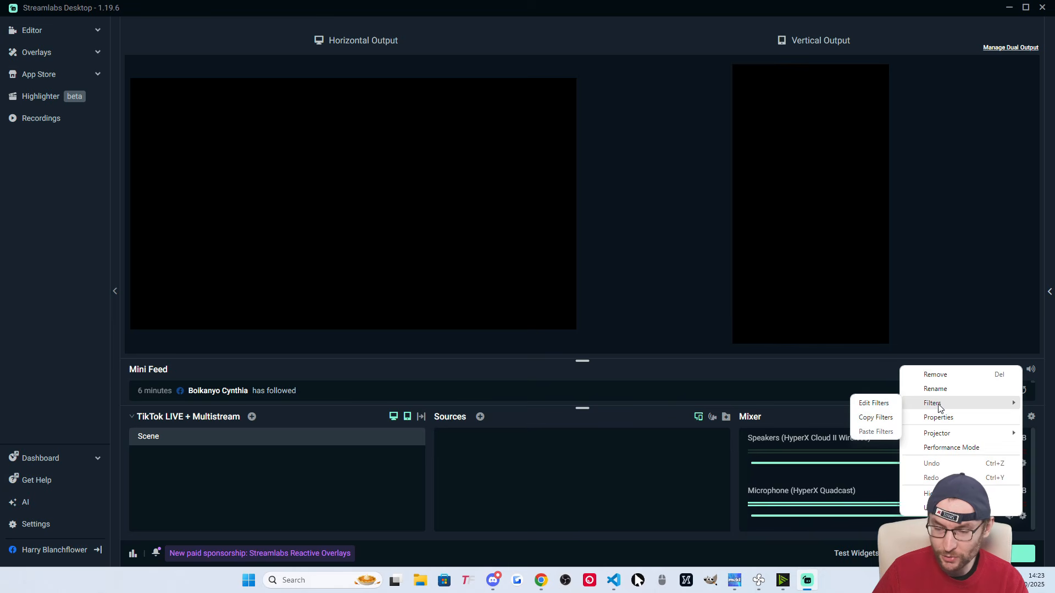
left_click(881, 405)
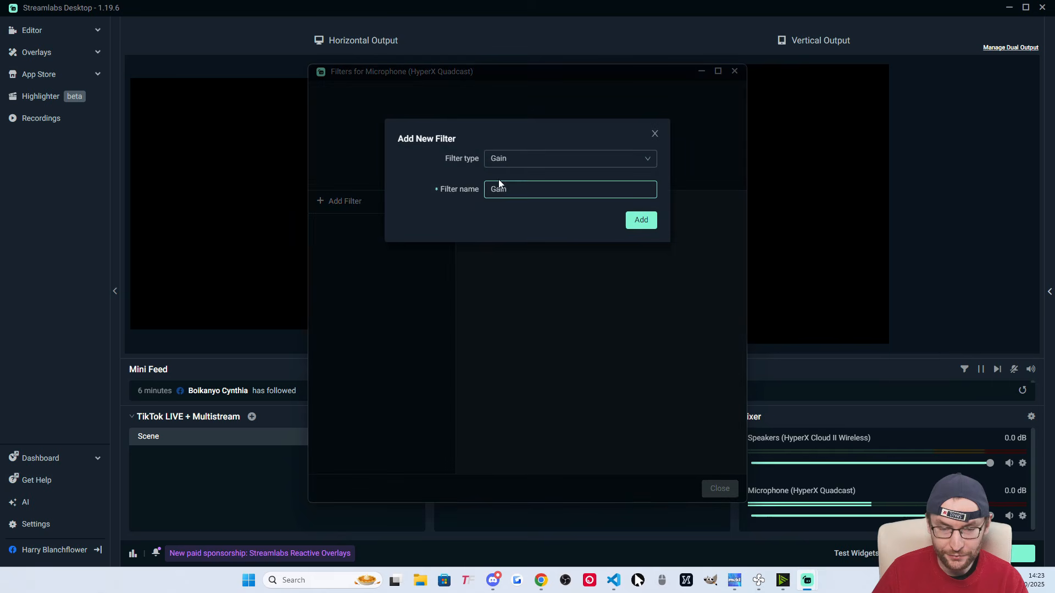
left_click(515, 160)
left_click(525, 204)
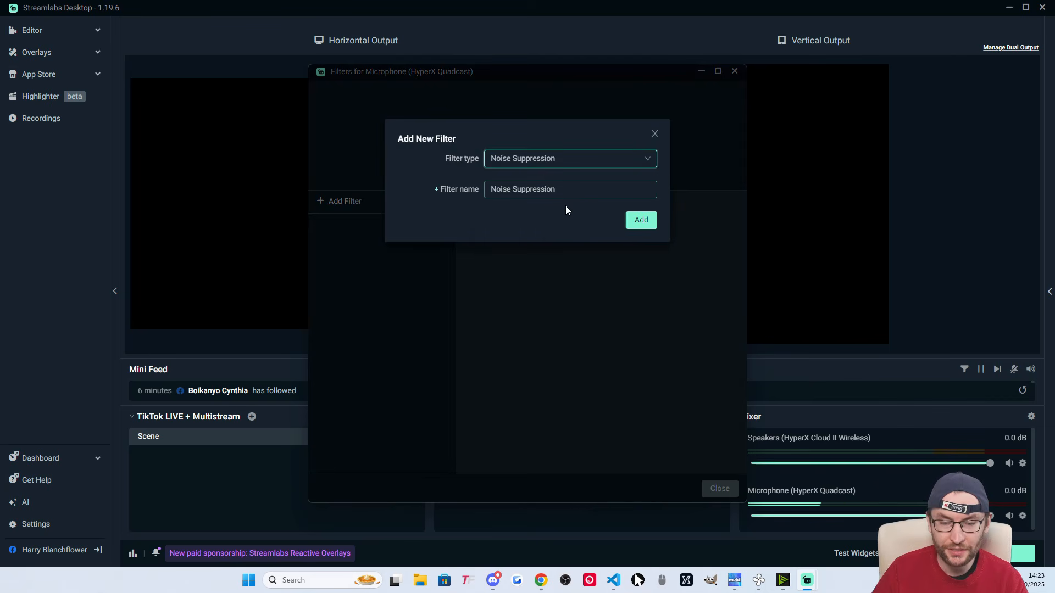
left_click(641, 221)
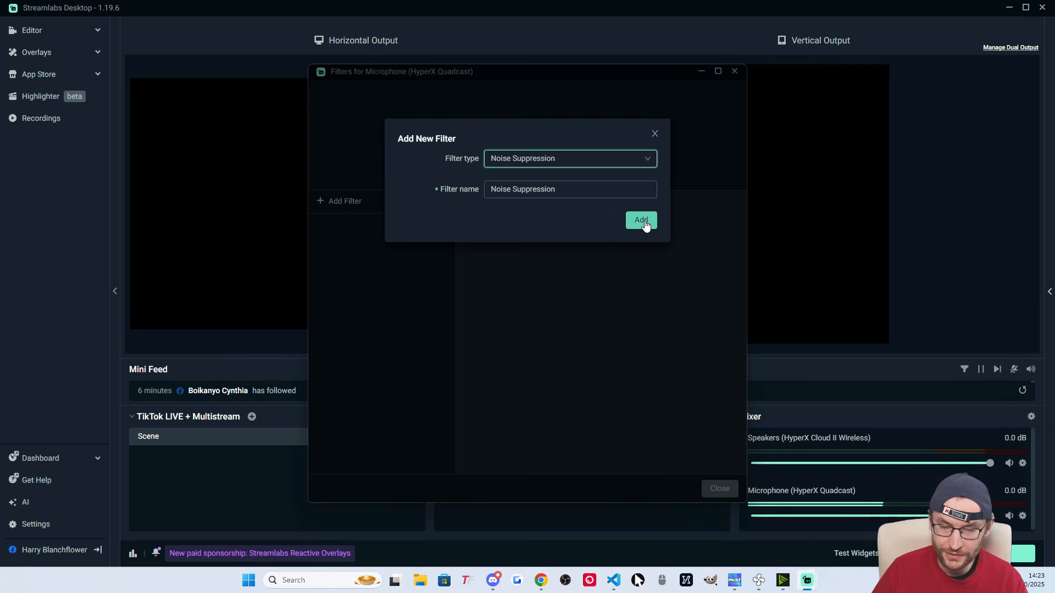
left_click(577, 211)
left_click(591, 252)
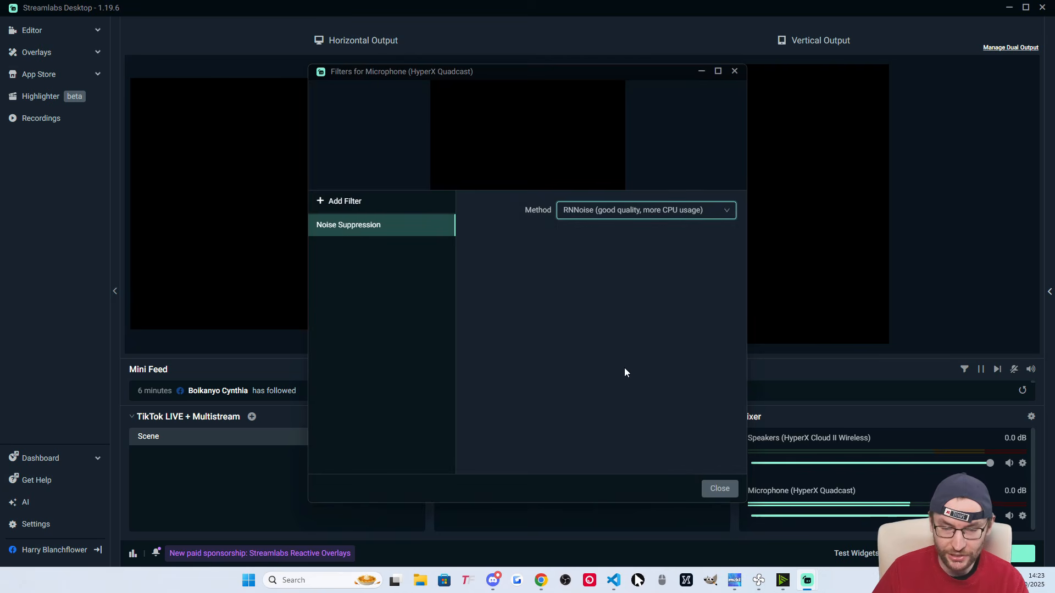
left_click(718, 488)
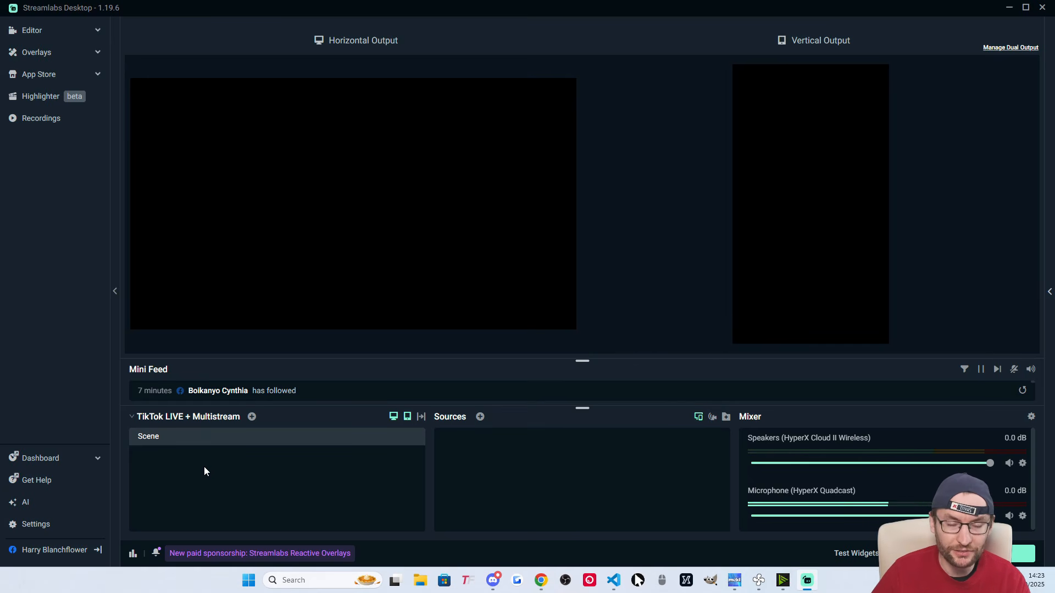
- Rename the default scene as "Full Camera"
right_click(156, 440)
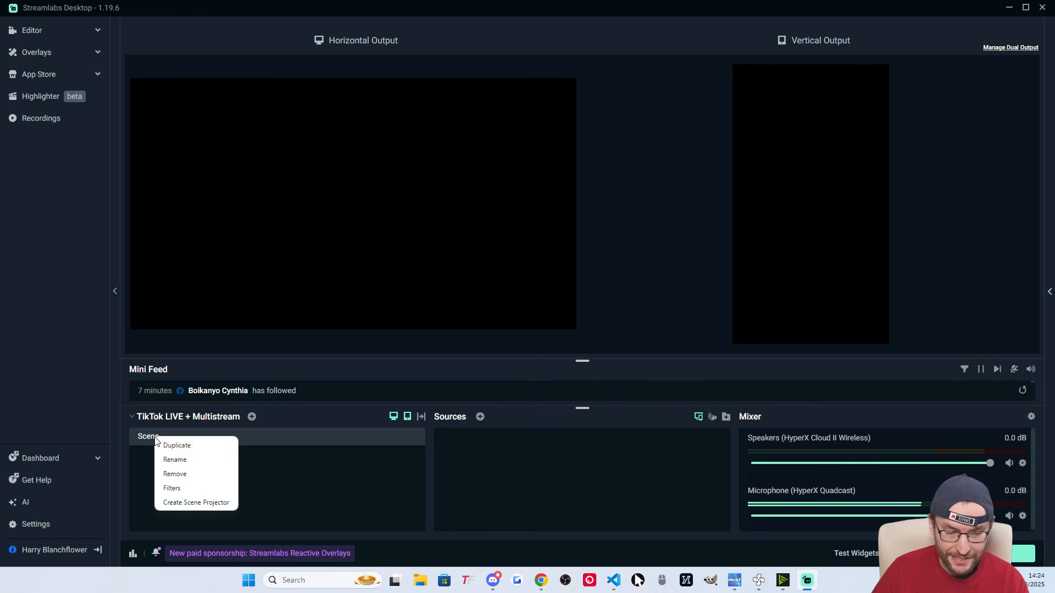
left_click(189, 462)
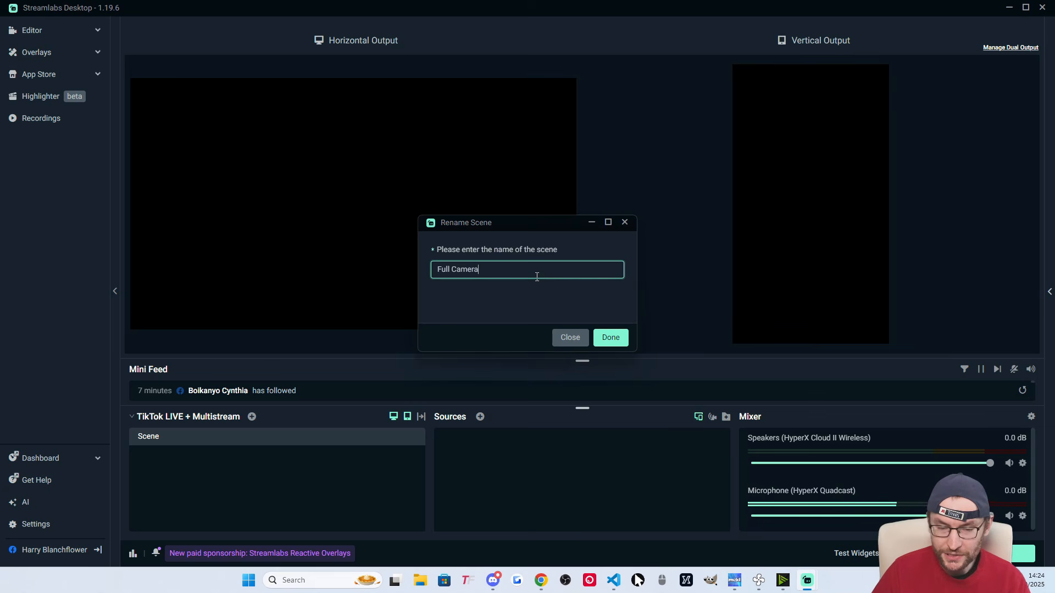
left_click(610, 337)
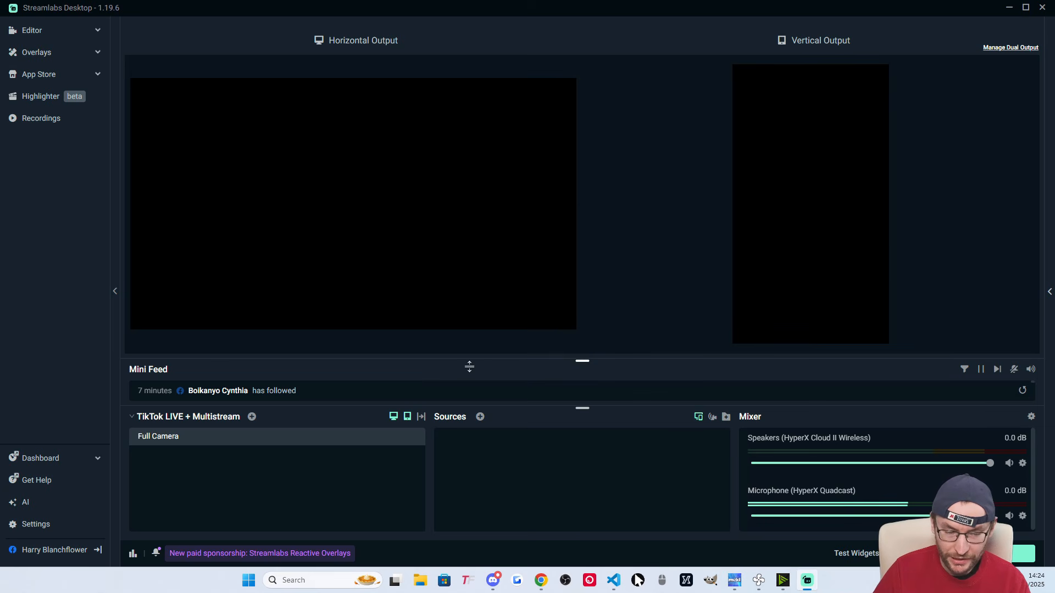
- Add a second scene named "Cam + Computer Display"
left_click(252, 417)
left_click_drag(486, 272, 405, 271)
type("Cam + Computer Display")
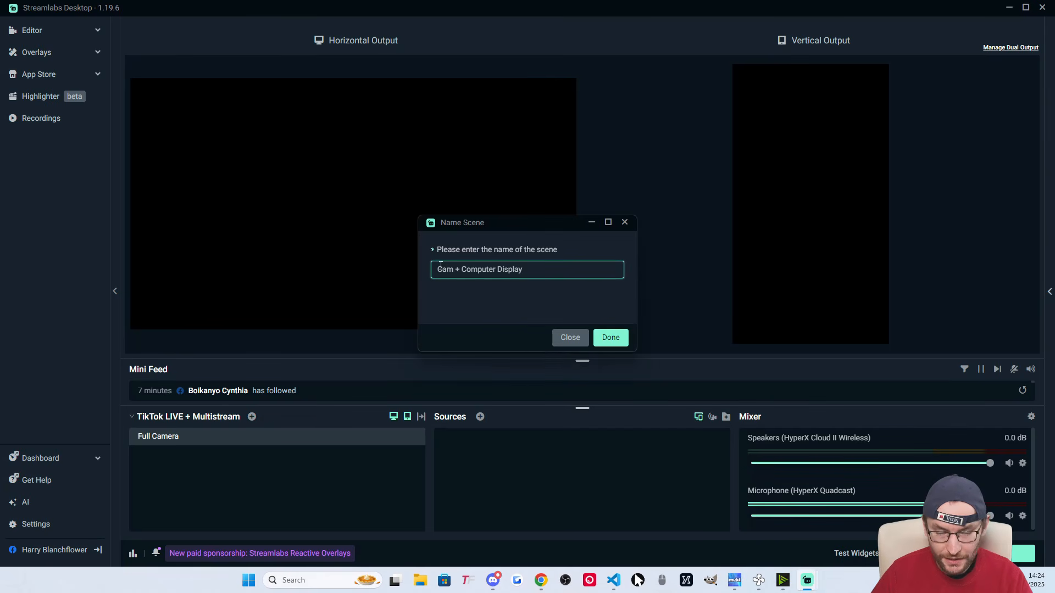
left_click(615, 343)
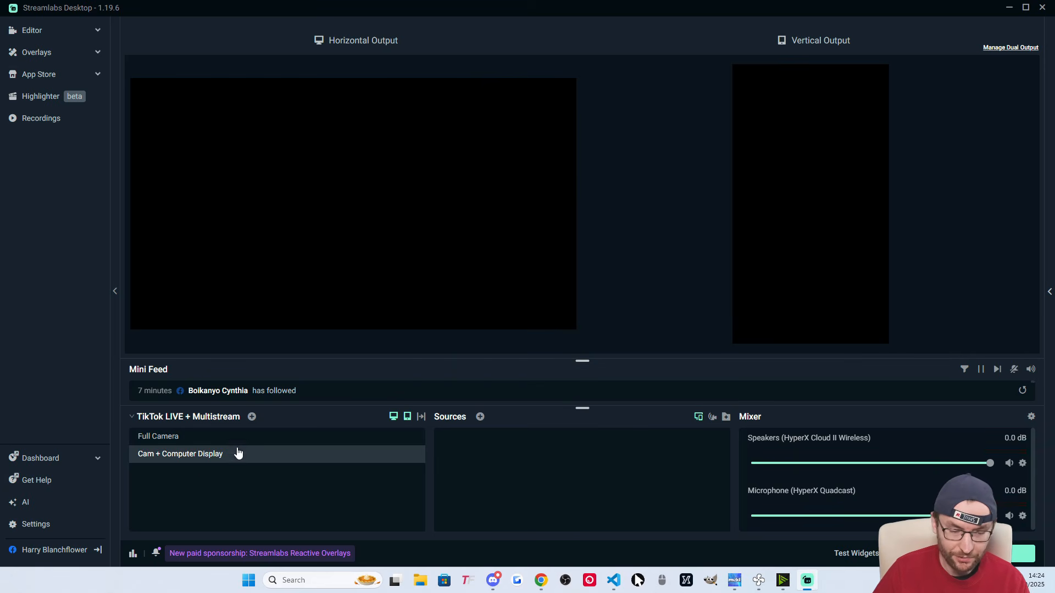
- Add a Video Capture source named "Logitech StreamCam" to the Full Camera scene
left_click(178, 443)
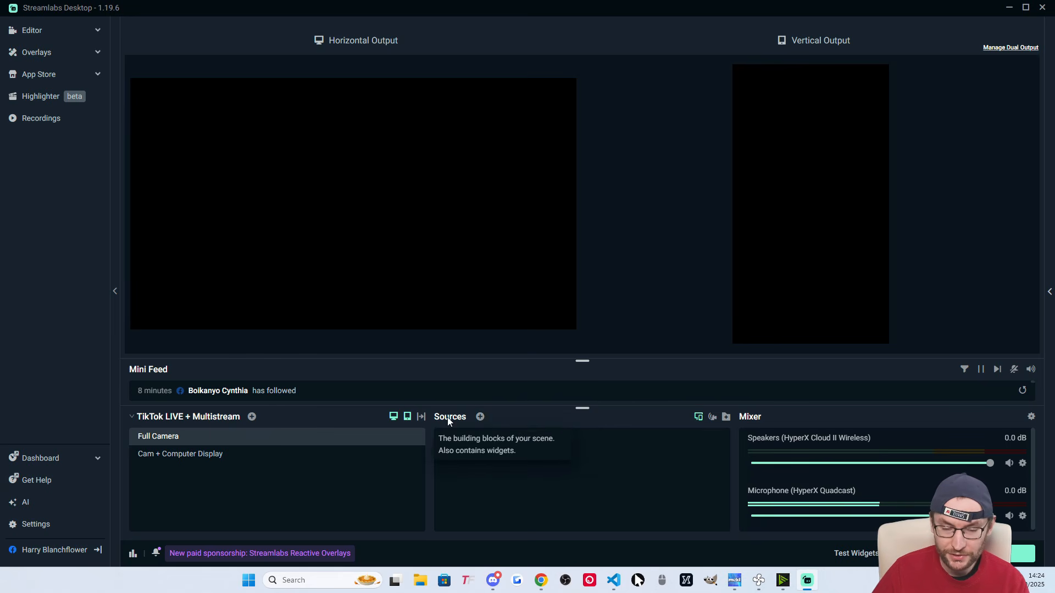
left_click(480, 417)
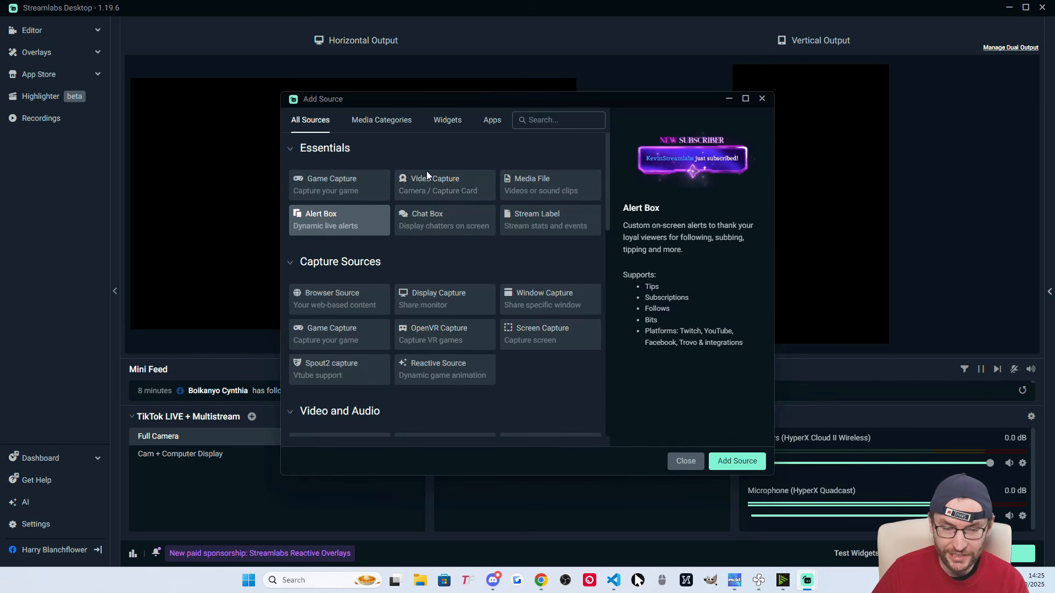
left_click(428, 175)
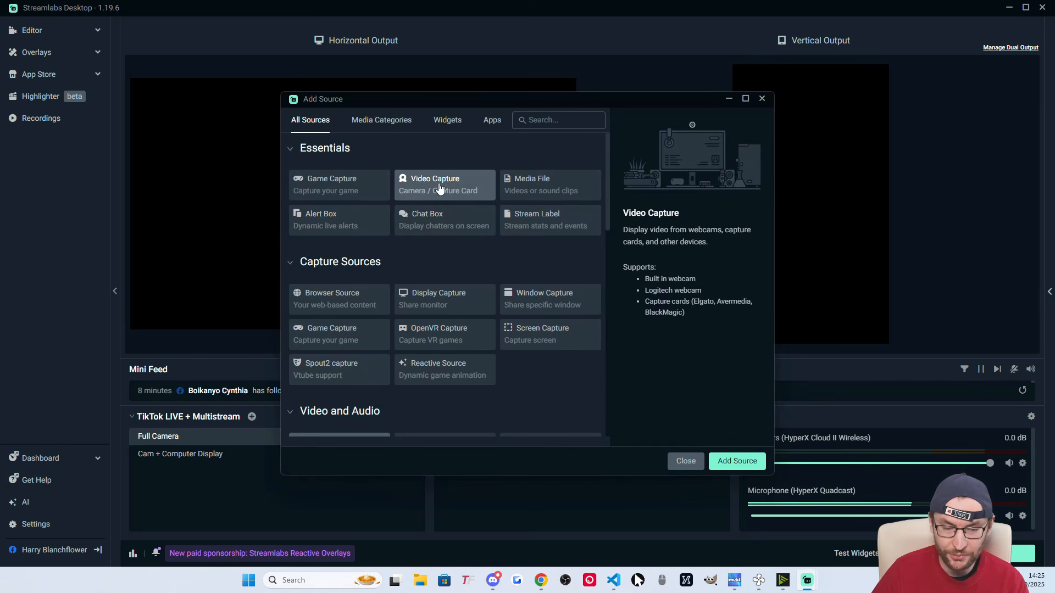
left_click(738, 461)
left_click_drag(471, 271, 354, 266)
type("Logitech StreamCam")
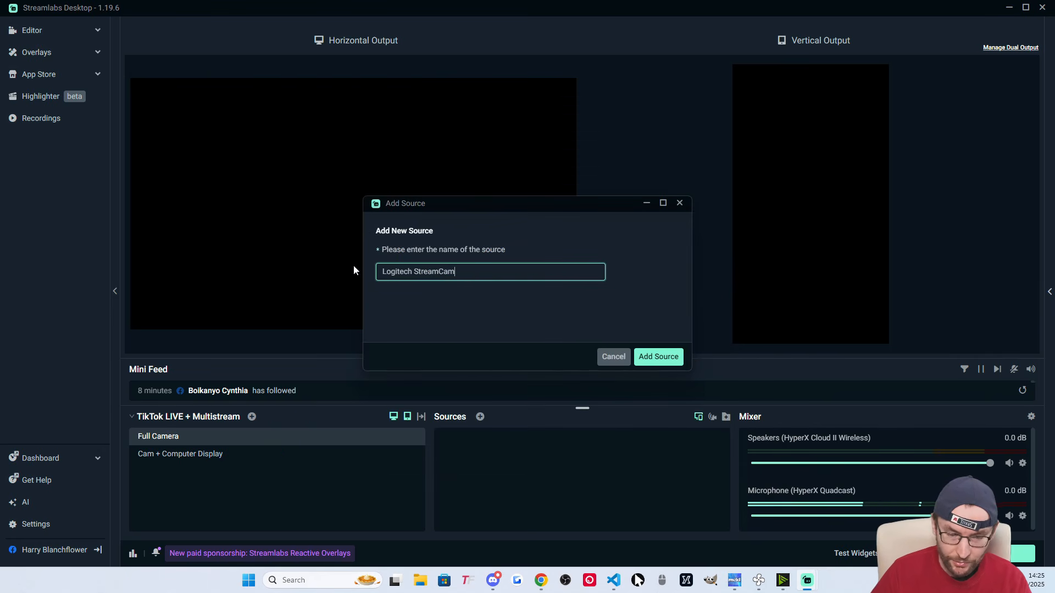
left_click_drag(478, 272, 368, 271)
left_click(548, 311)
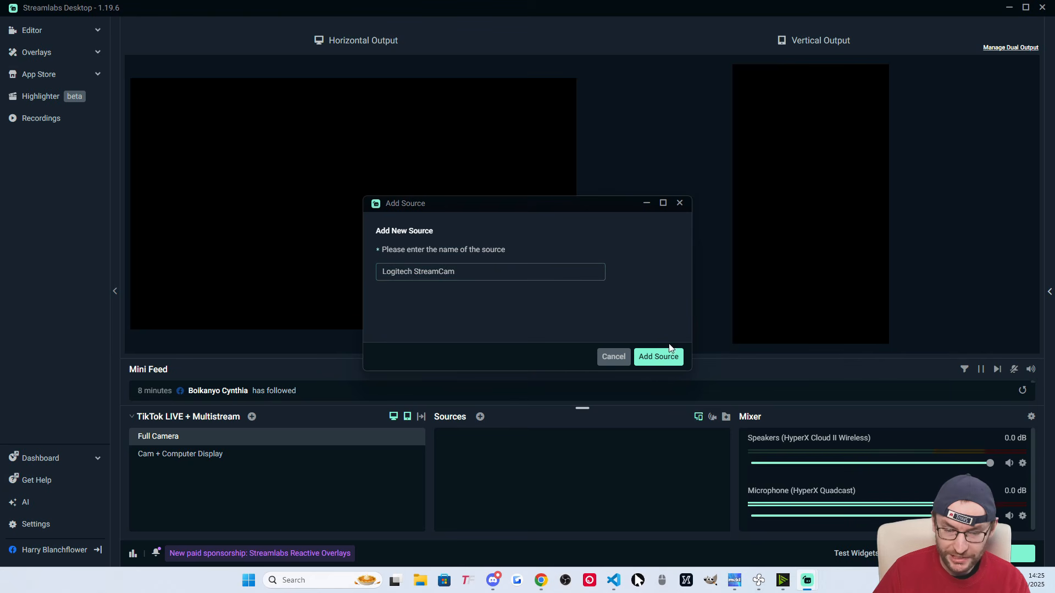
left_click(660, 357)
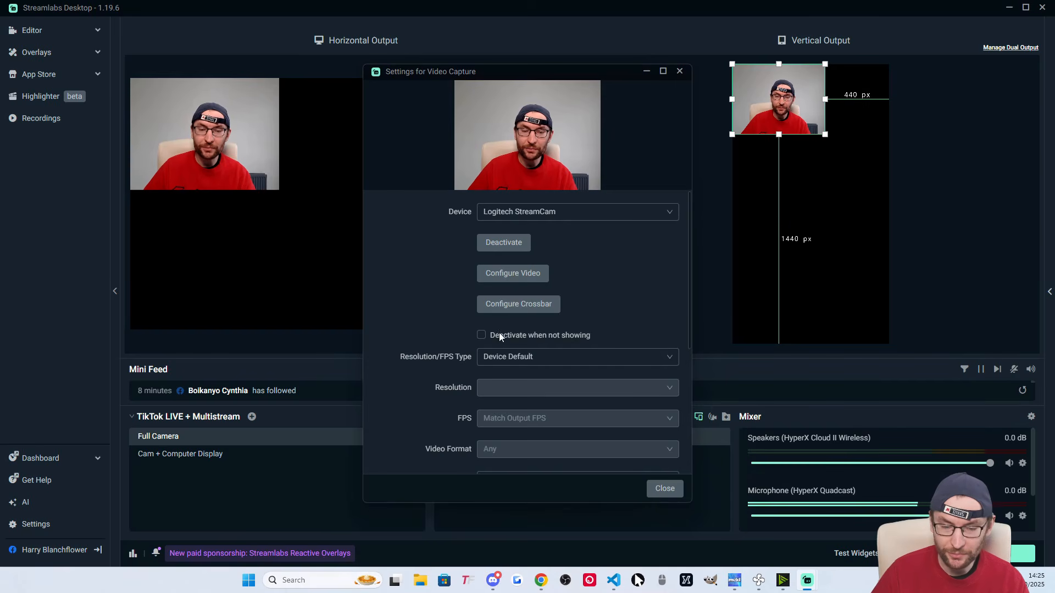
- Set the StreamCam's Resolution/FPS Type to Custom, with a resolution of 1920x1080 and 60 FPS
left_click(513, 360)
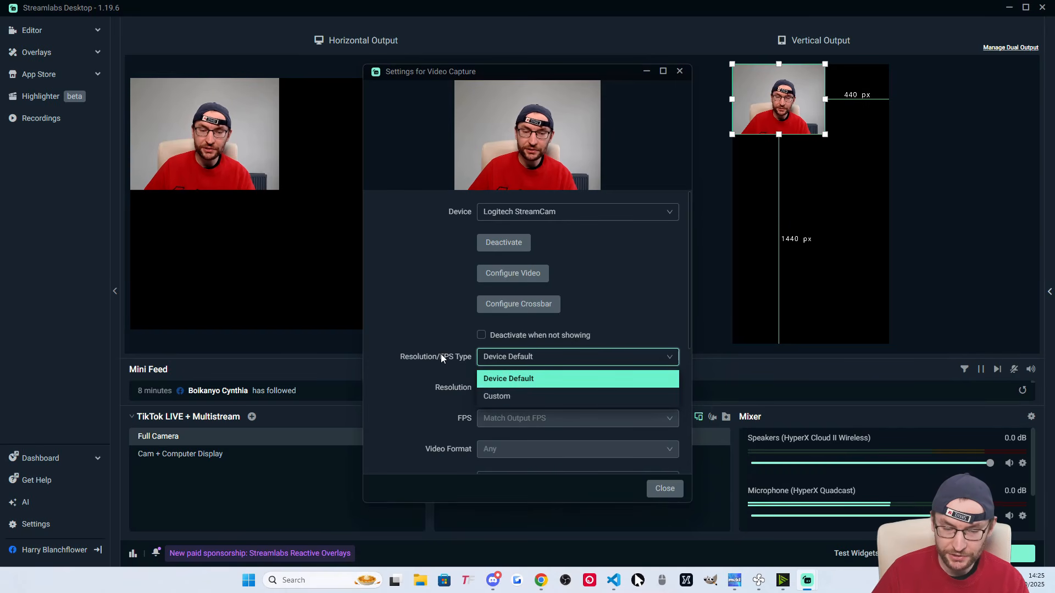
left_click(501, 396)
scroll(438, 320, "down", 1)
left_click(495, 333)
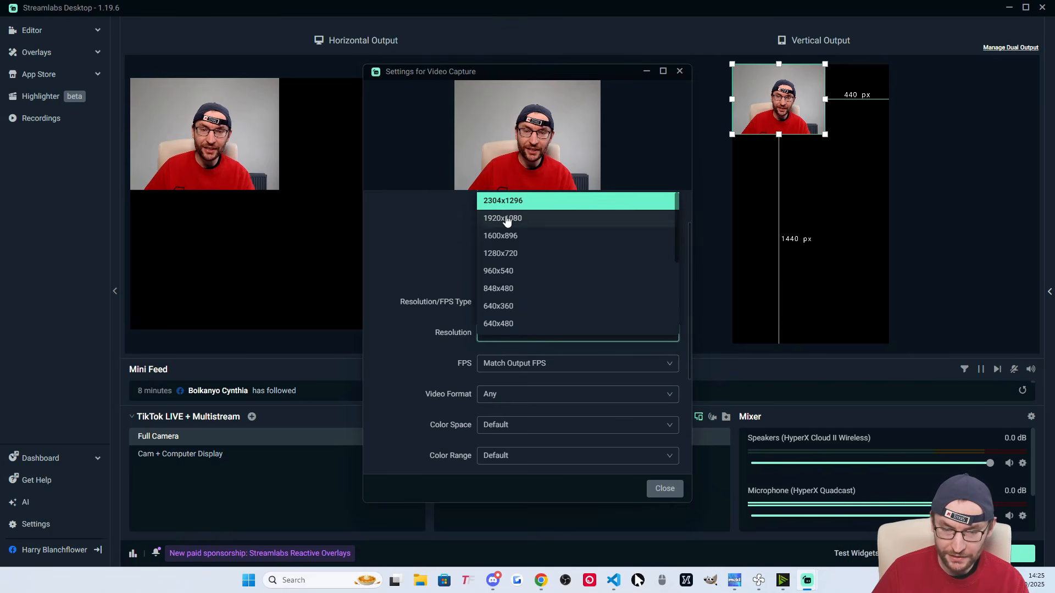
left_click(503, 220)
left_click(495, 363)
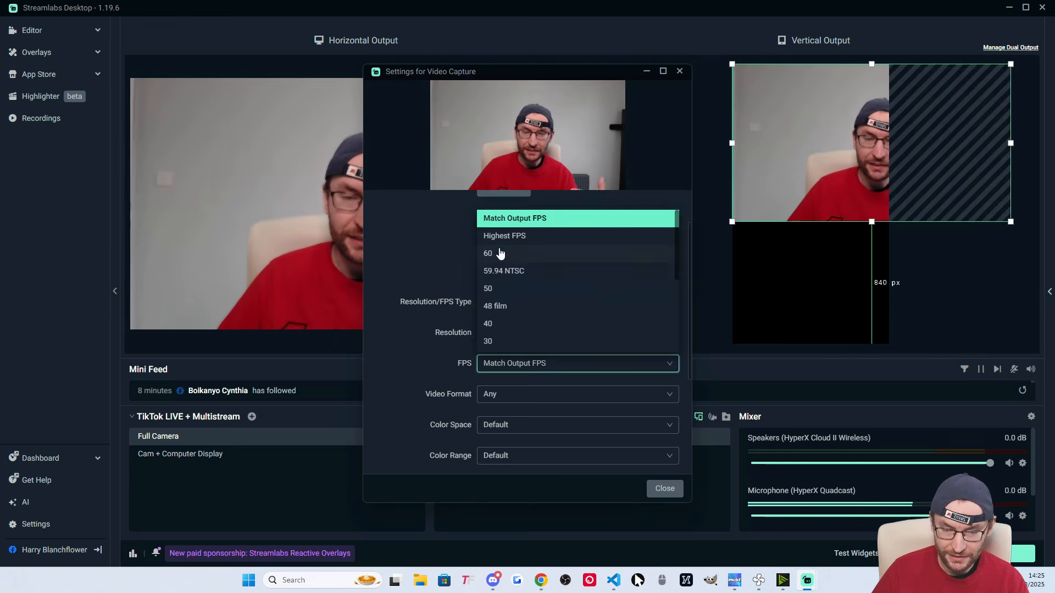
left_click(494, 253)
scroll(437, 329, "down", 3)
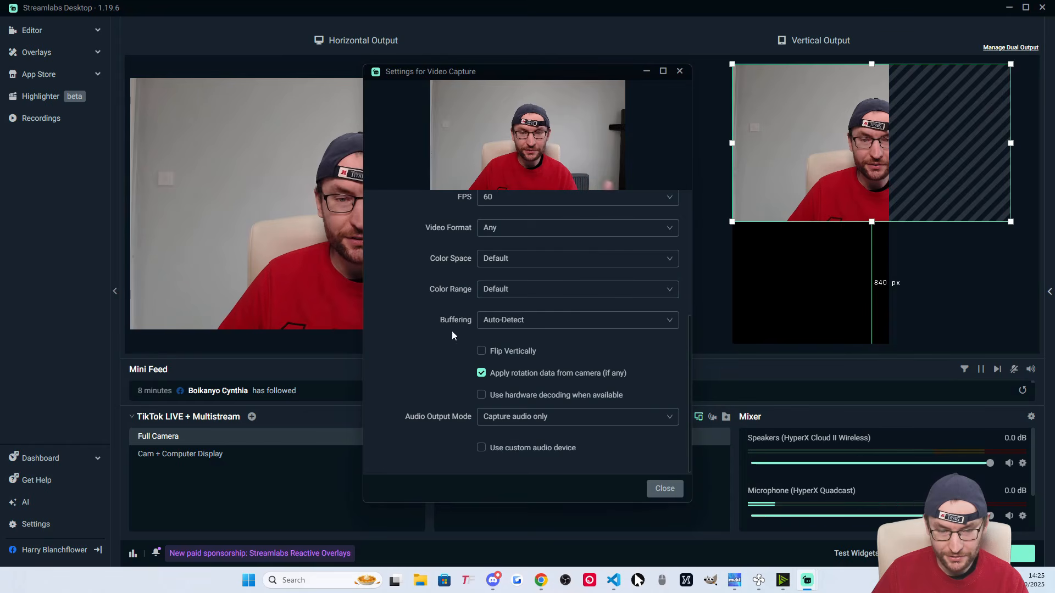
left_click(665, 488)
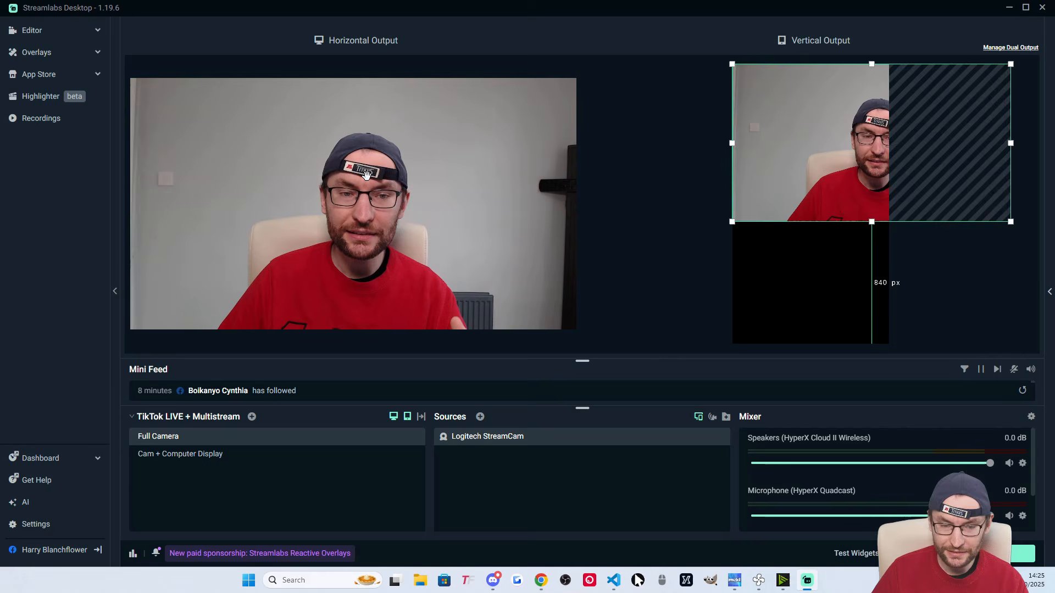
- Shrink the camera in the horizontal output and reposition it inside the canvas
left_click(369, 219)
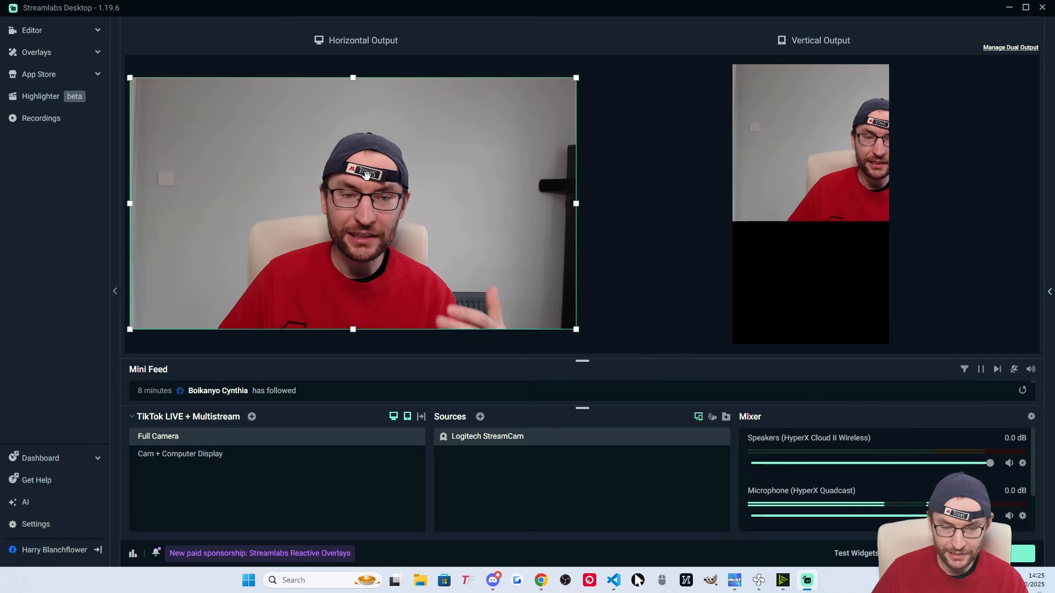
left_click(815, 144)
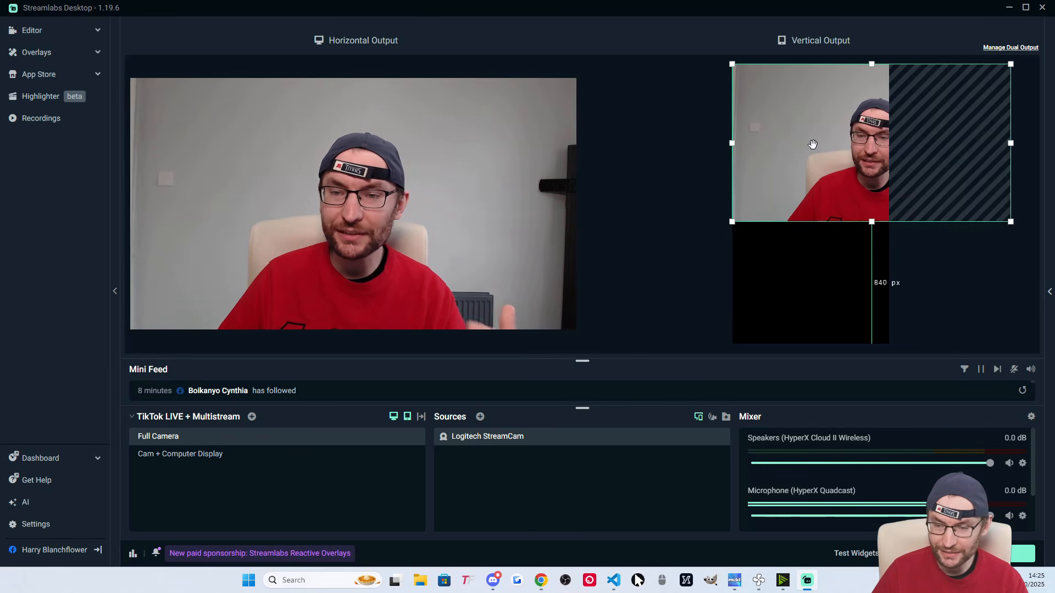
left_click(428, 217)
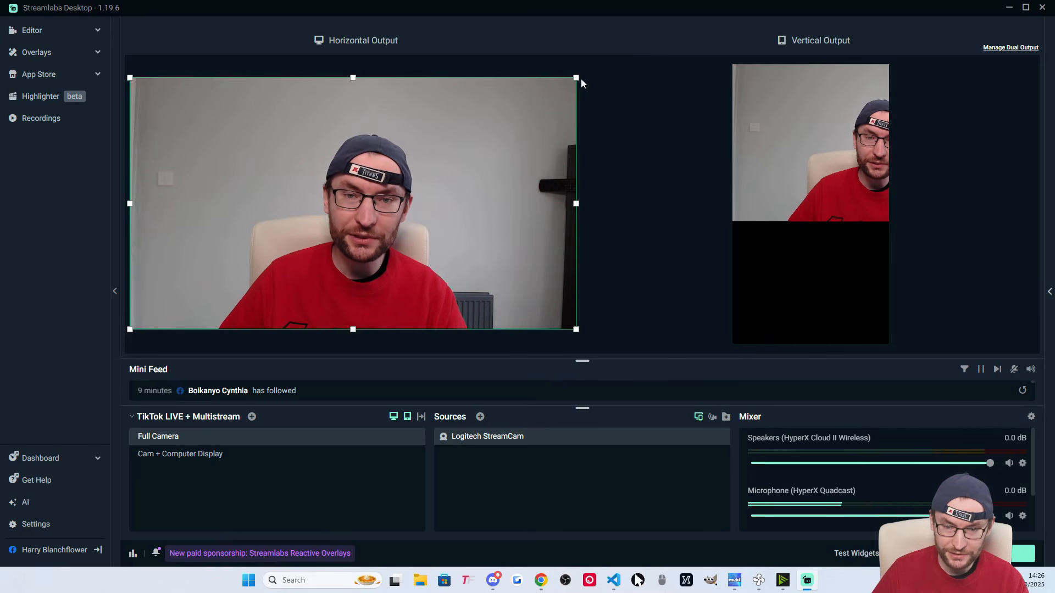
left_click_drag(576, 79, 495, 127)
left_click_drag(299, 235, 321, 212)
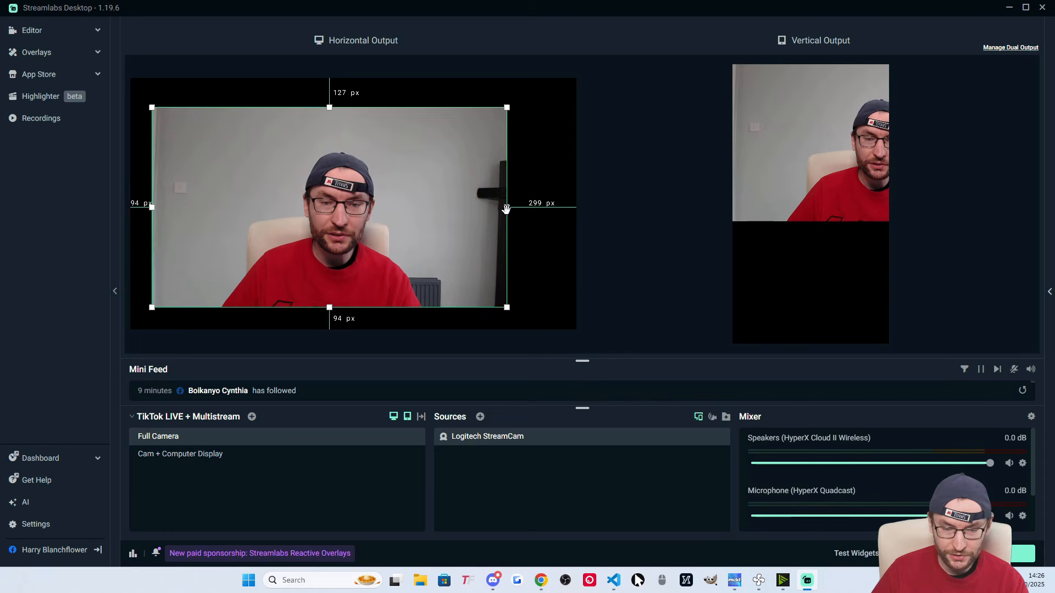
mouse_move(506, 208)
left_mouse_down()
mouse_move(303, 208)
mouse_move(506, 208)
left_mouse_up()
- Apply the Fit to Screen transform to the camera in the horizontal output
right_click(341, 183)
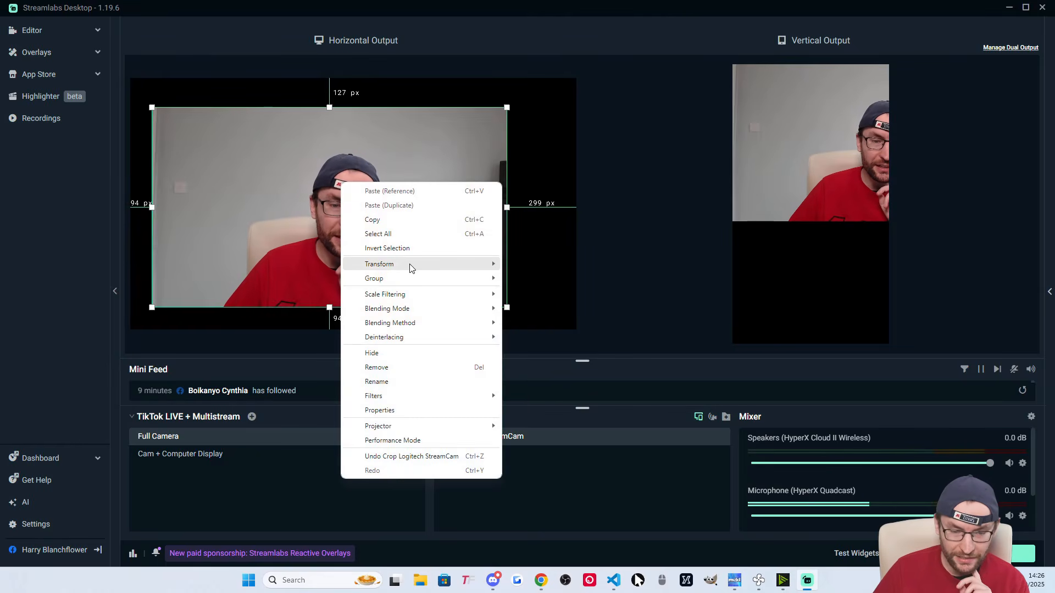
mouse_move(410, 267)
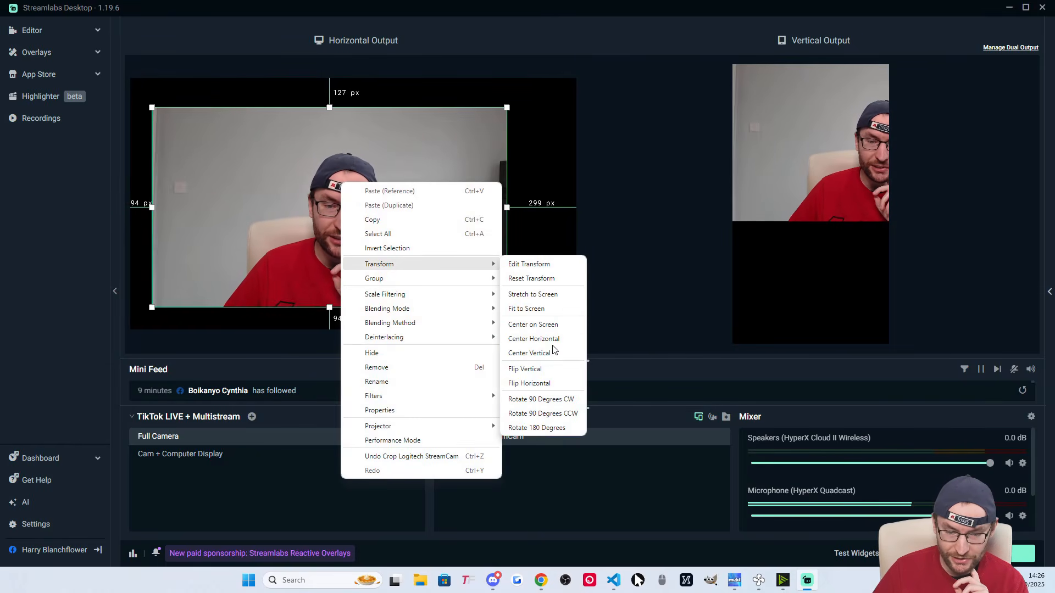
left_click(526, 308)
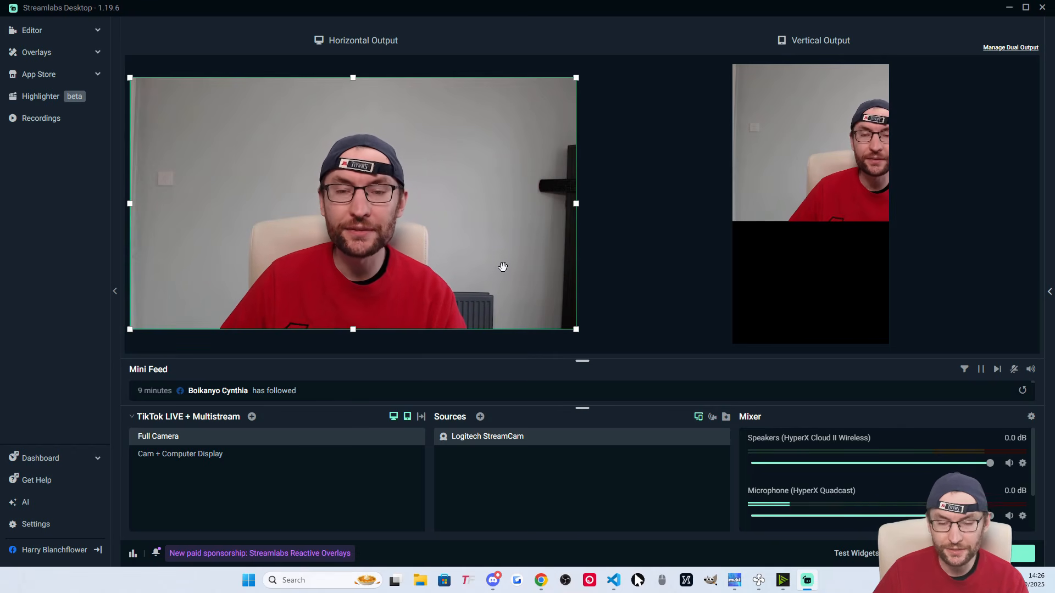
- Enlarge the camera in the vertical output to fill the canvas height and center it horizontally
left_click(819, 114)
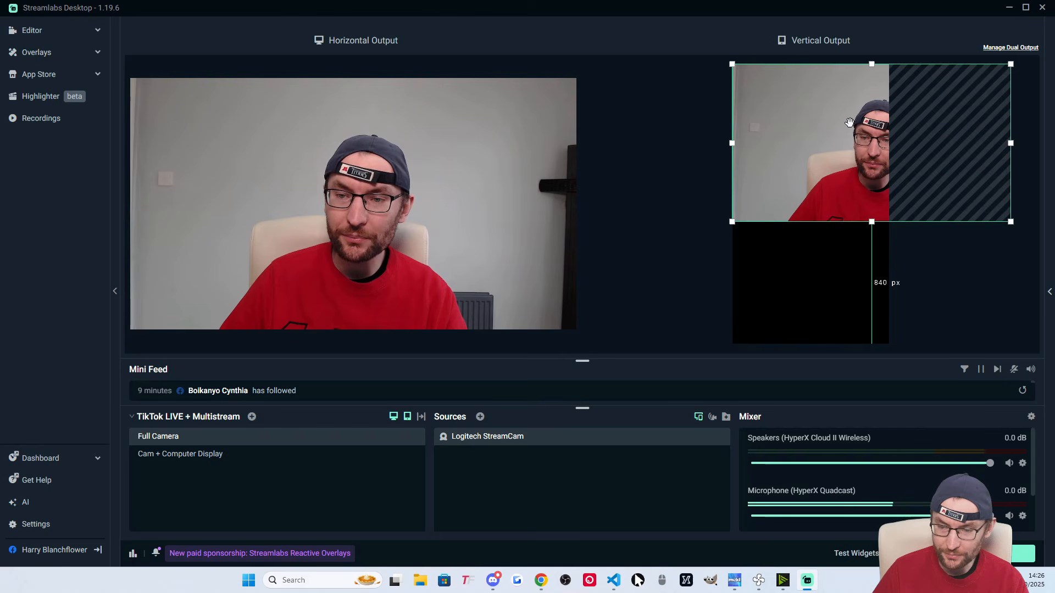
left_click_drag(845, 123, 777, 124)
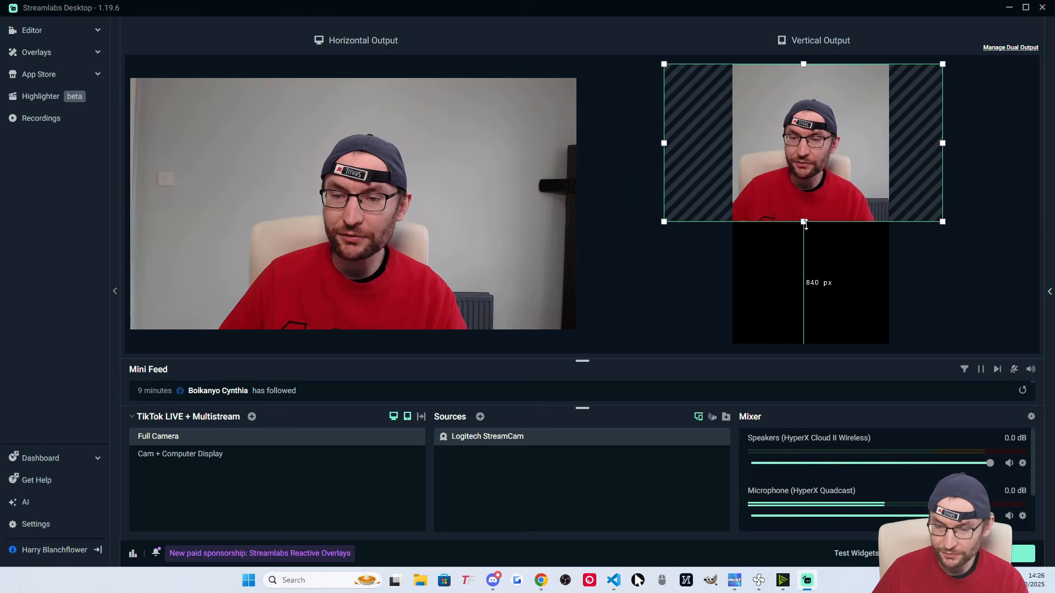
left_click_drag(804, 222, 803, 344)
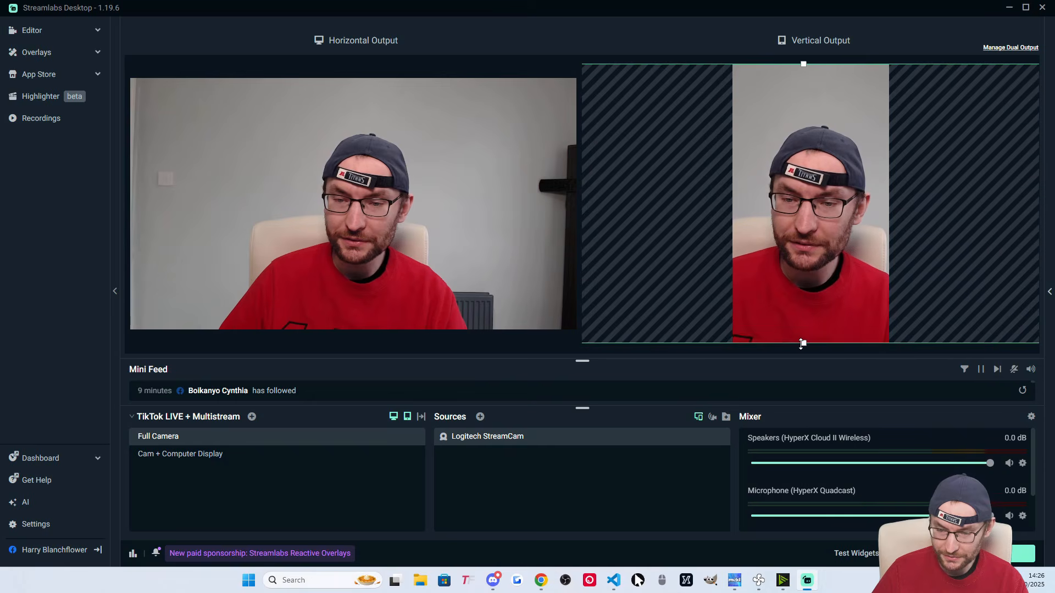
right_click(801, 344)
mouse_move(863, 244)
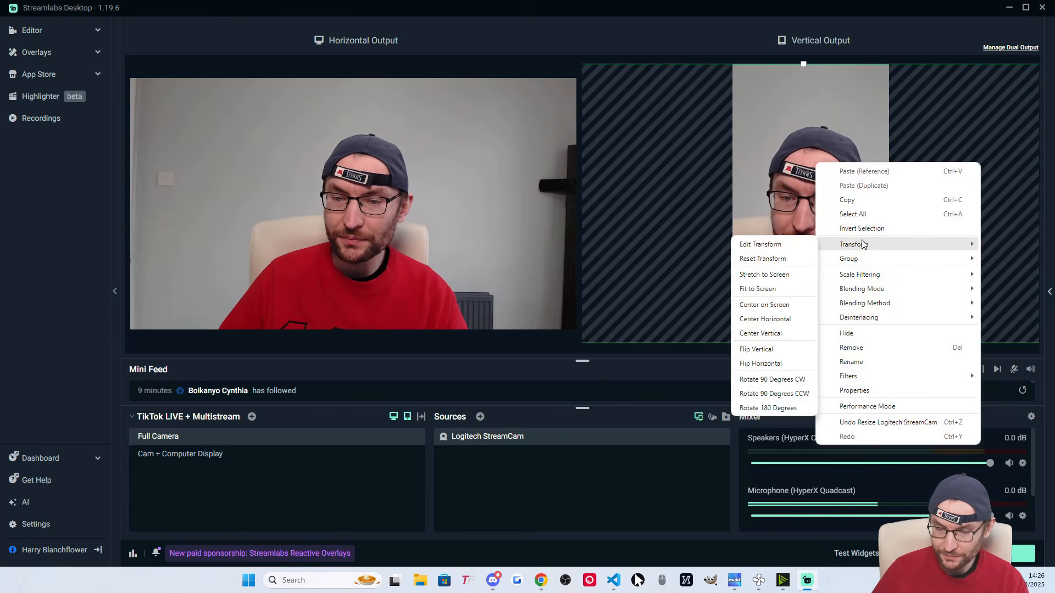
left_click(799, 317)
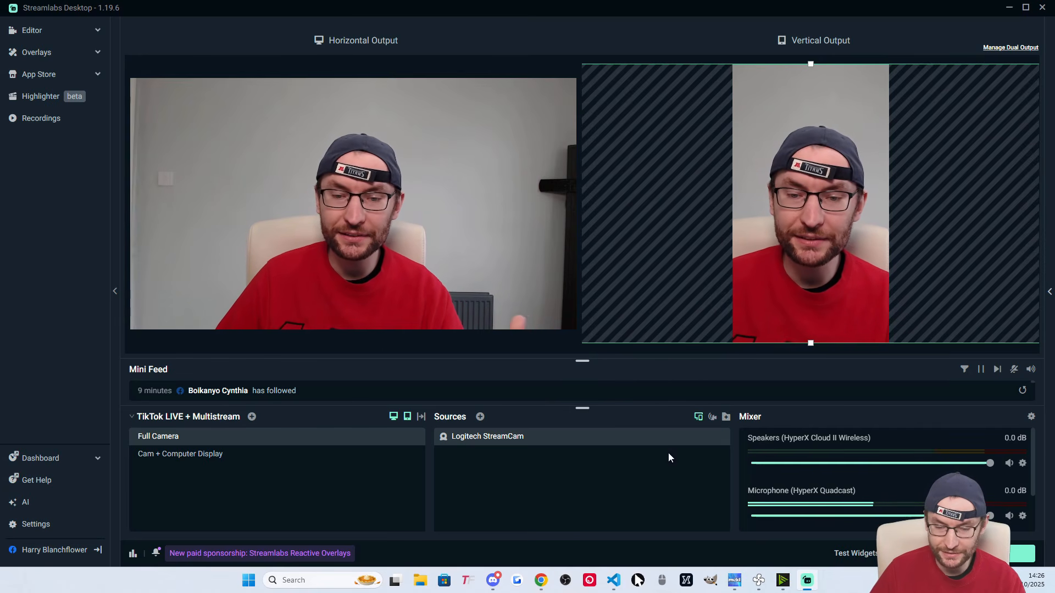
- Toggle the Logitech StreamCam source off and back on for the horizontal output and the vertical output
mouse_move(658, 437)
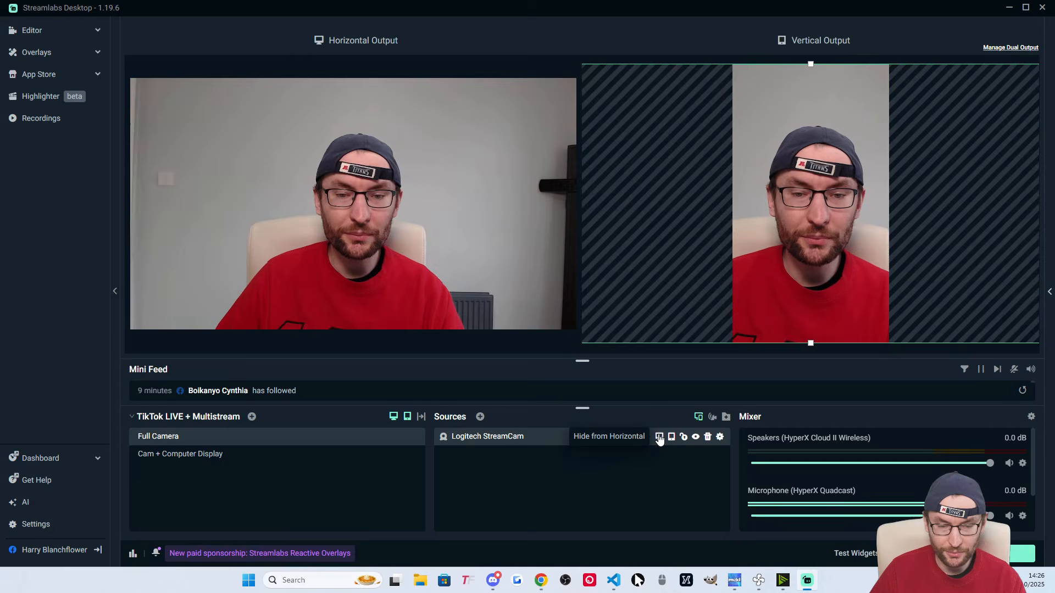
left_click(660, 437)
left_click(660, 438)
left_click(671, 437)
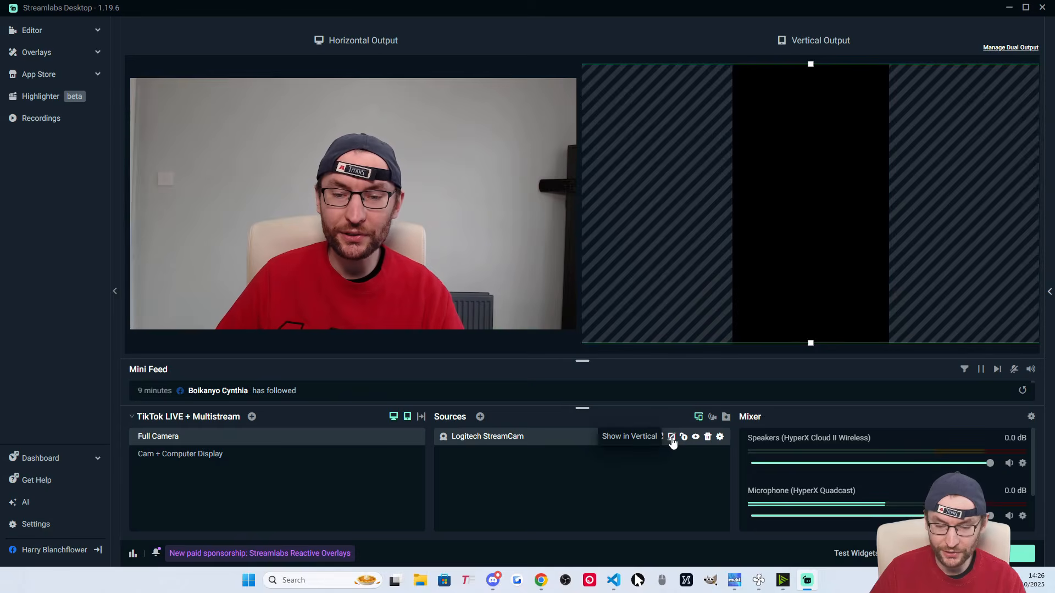
left_click(672, 439)
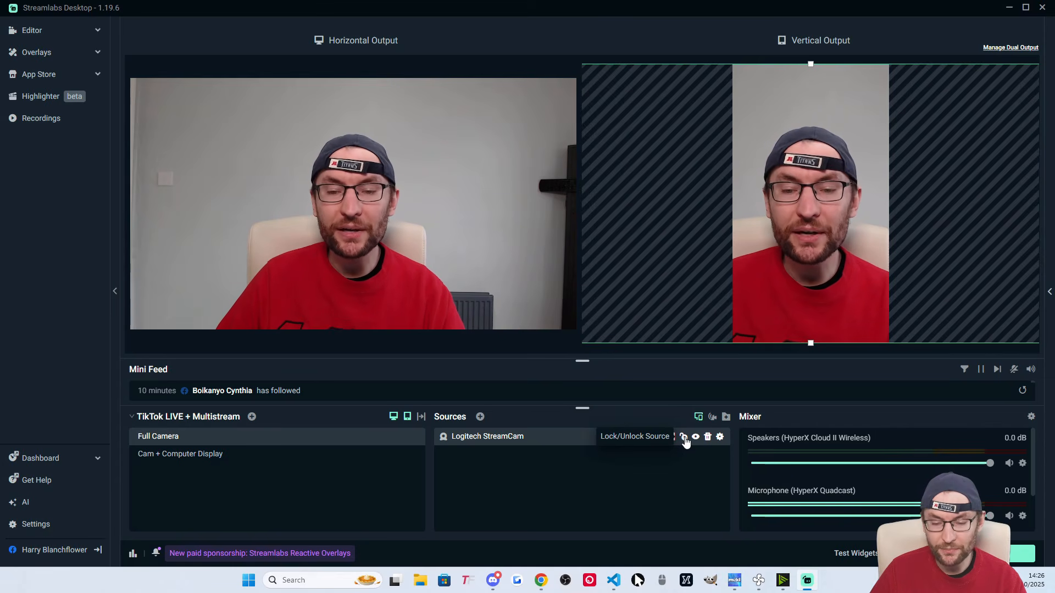
- Lock the Logitech StreamCam source in the Full Camera scene
left_click(684, 440)
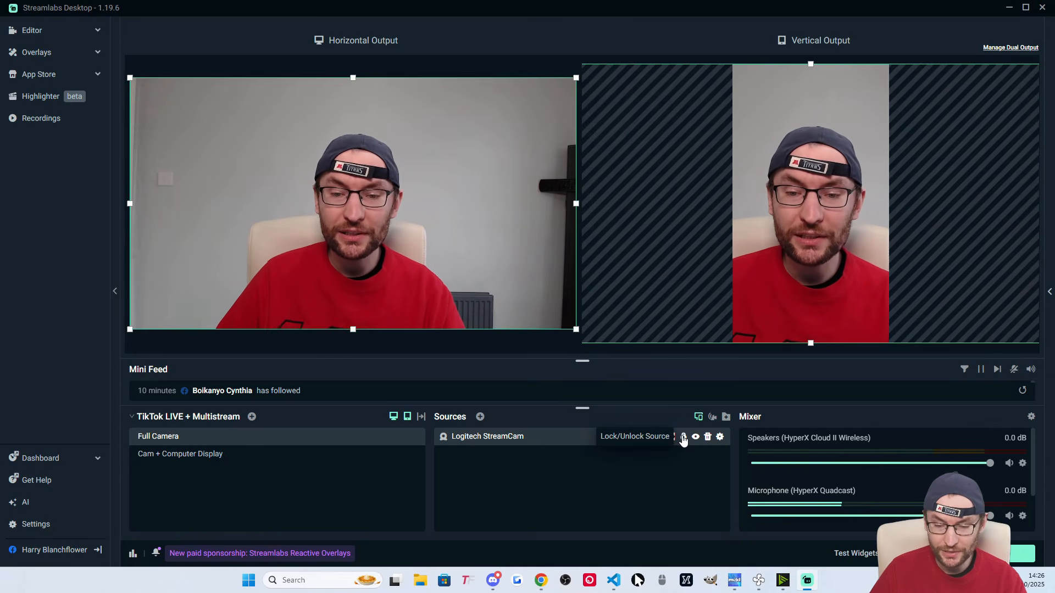
left_click(401, 193)
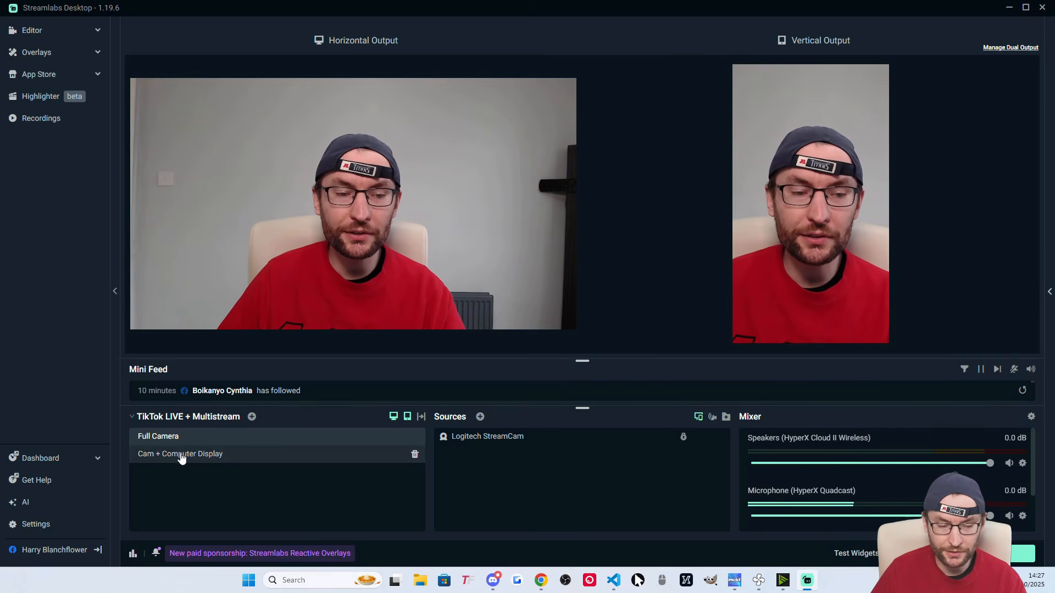
- Add a Display Capture source named "Samsung Monitor" to the Cam + Computer Display scene
left_click(220, 459)
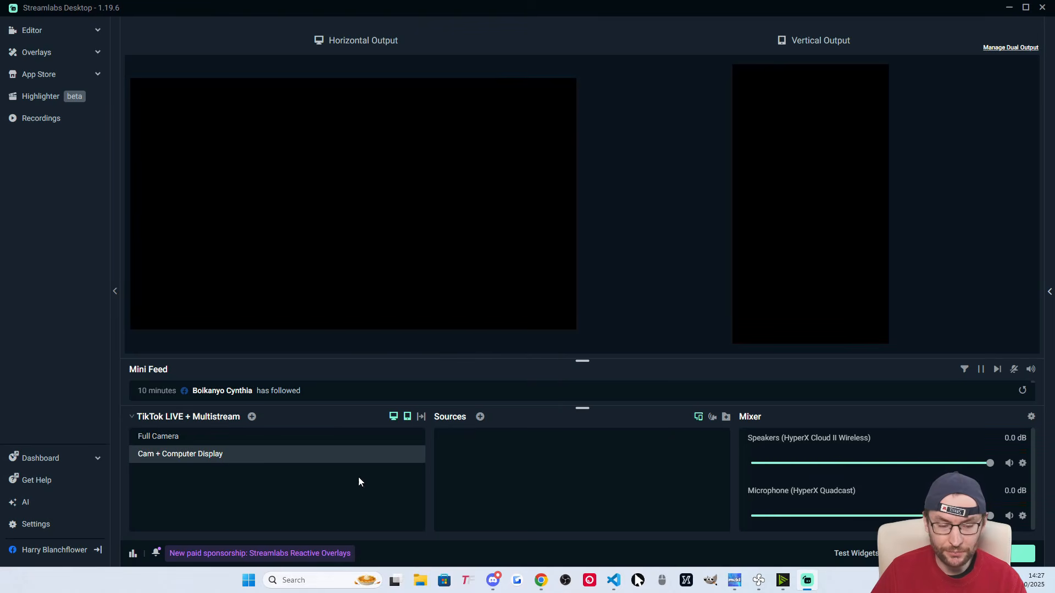
left_click(480, 418)
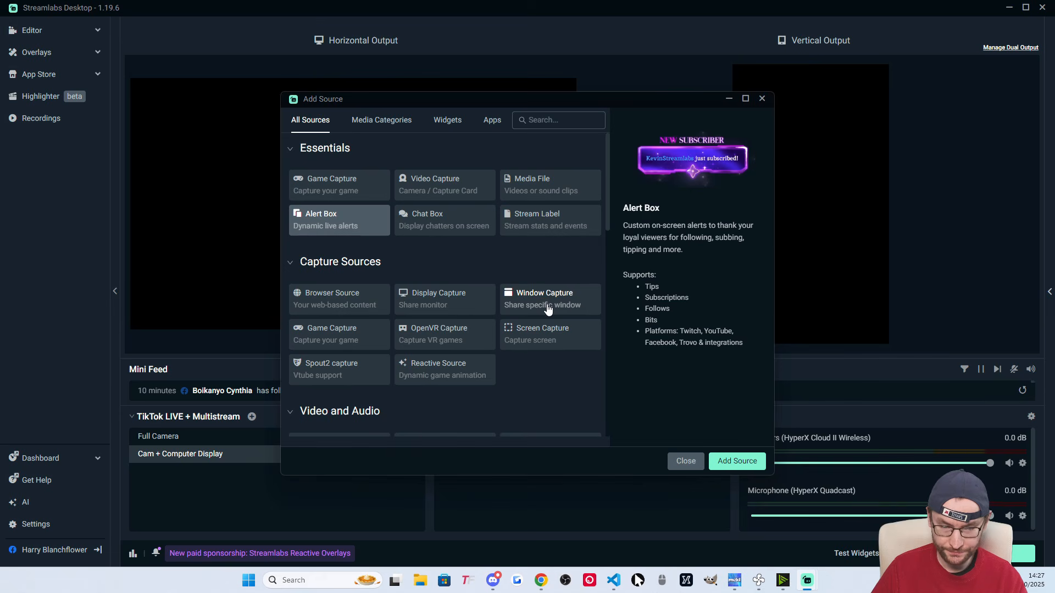
left_click(461, 301)
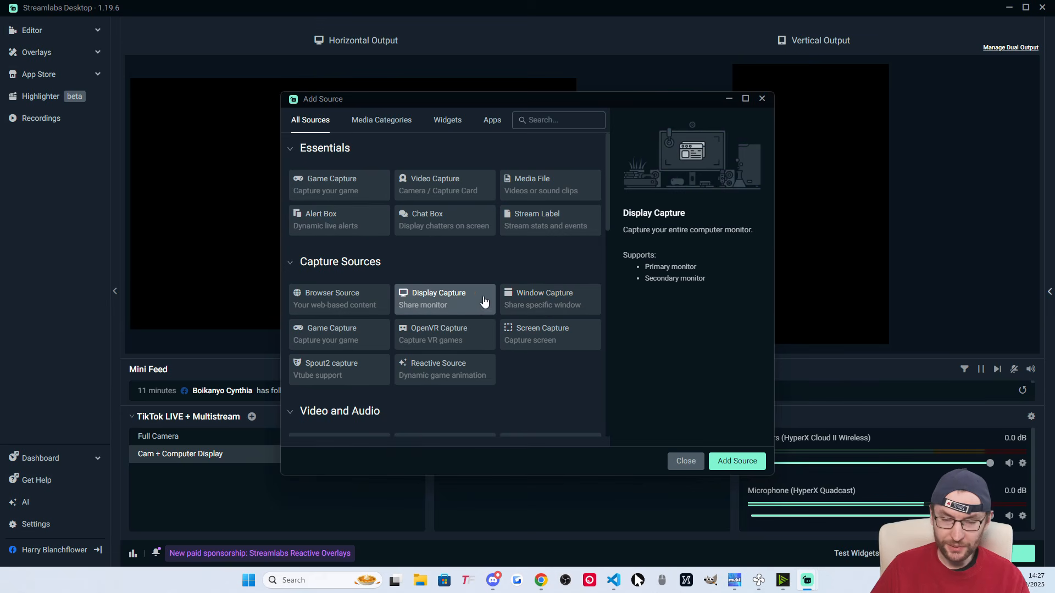
left_click(737, 462)
left_click_drag(462, 276, 344, 266)
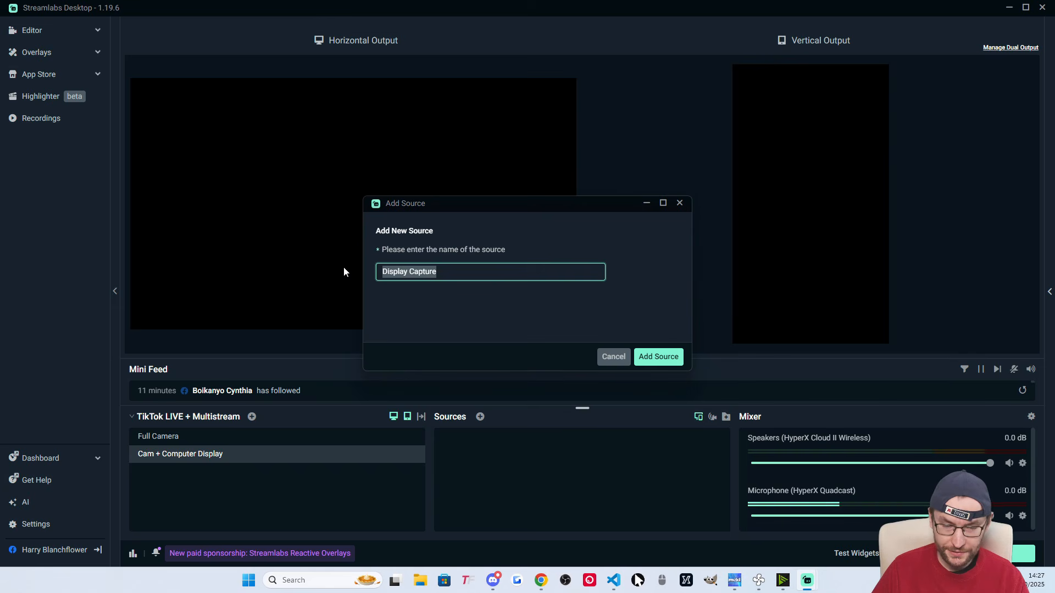
type("Samsung Monitor")
triple_click(454, 265)
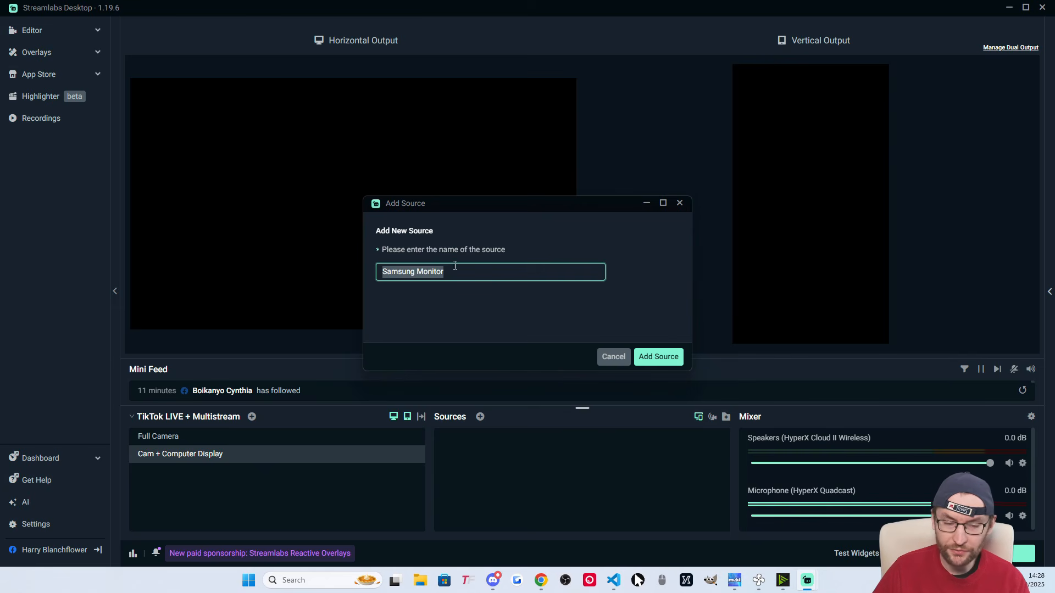
left_click(668, 362)
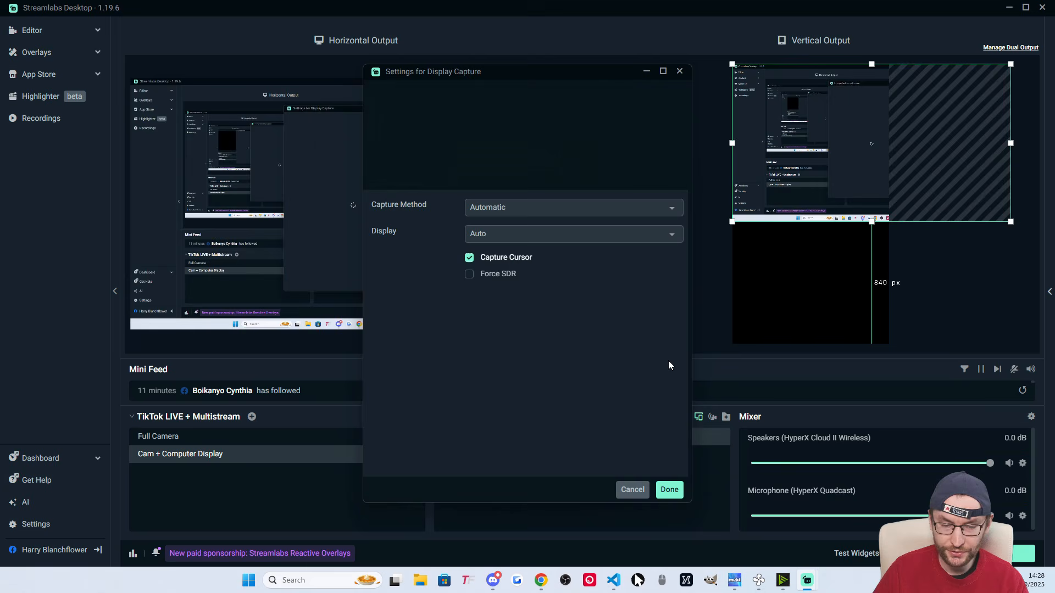
- Set the display capture to the SAMSUNG: 1920x1080 @ -1920,-1 monitor and finish its settings
left_click(488, 236)
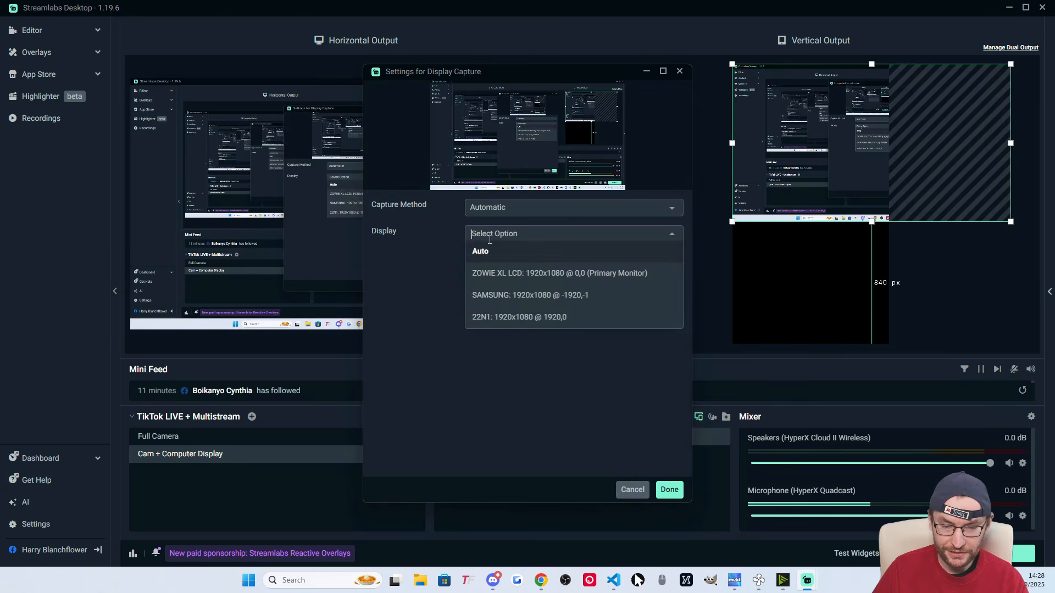
left_click(540, 312)
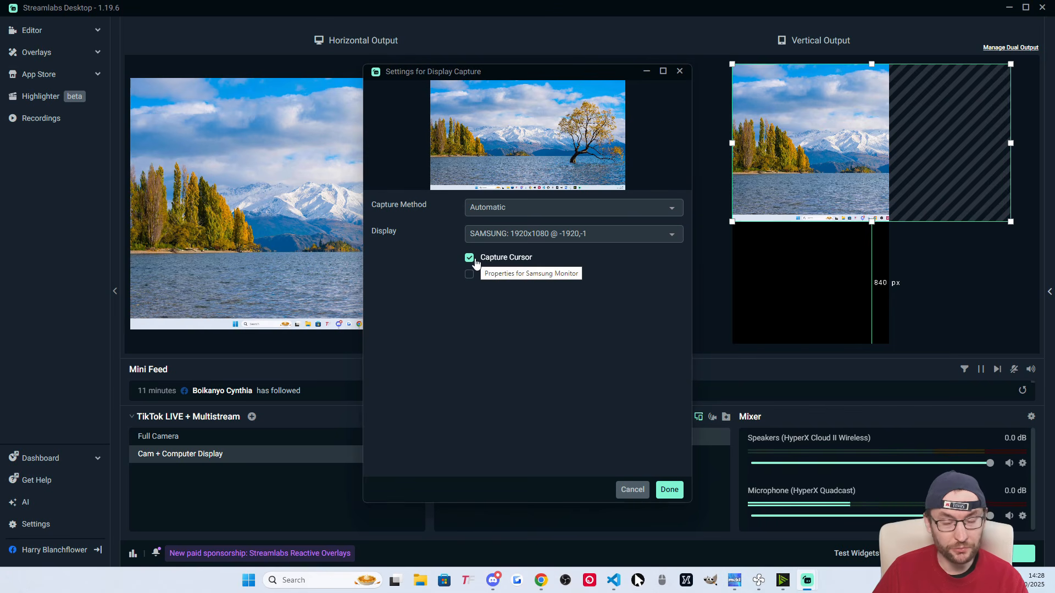
left_click(668, 492)
- Shrink the Samsung Monitor capture in the vertical output to the canvas width and place it about 624 px below the top edge
left_click(334, 176)
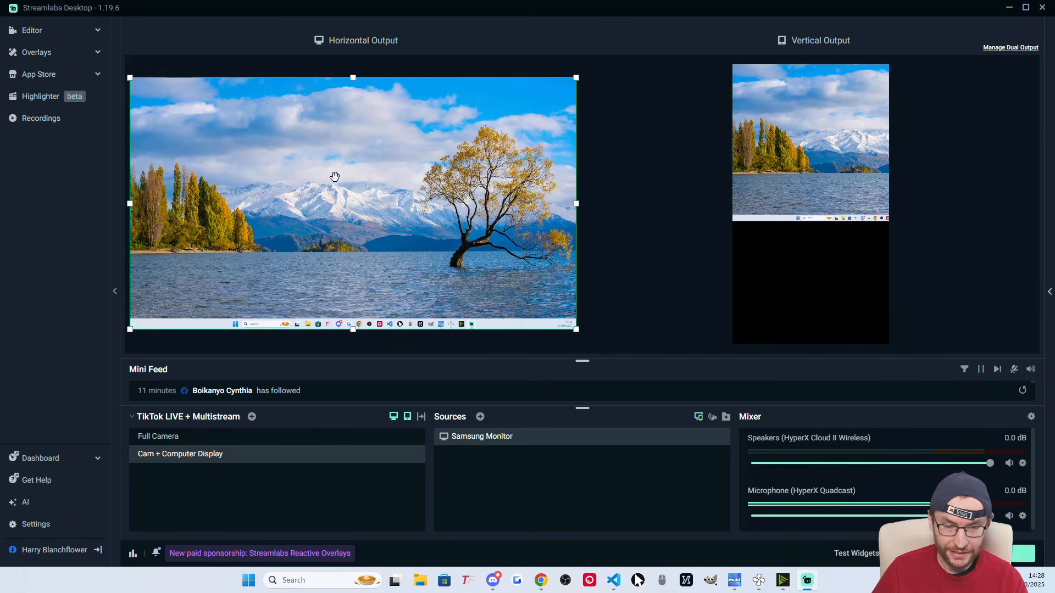
left_click(800, 128)
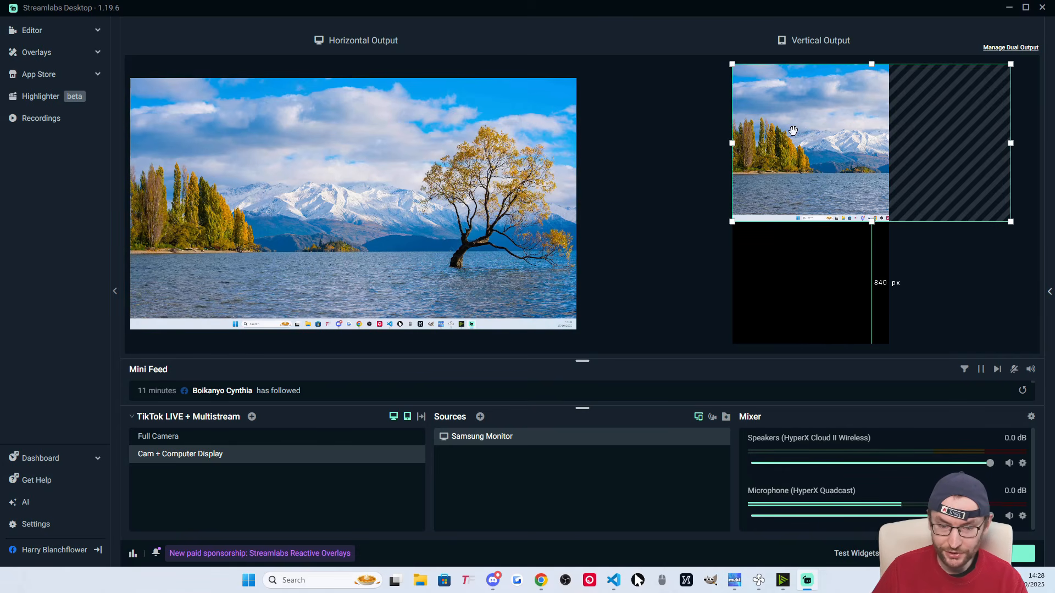
left_click(378, 220)
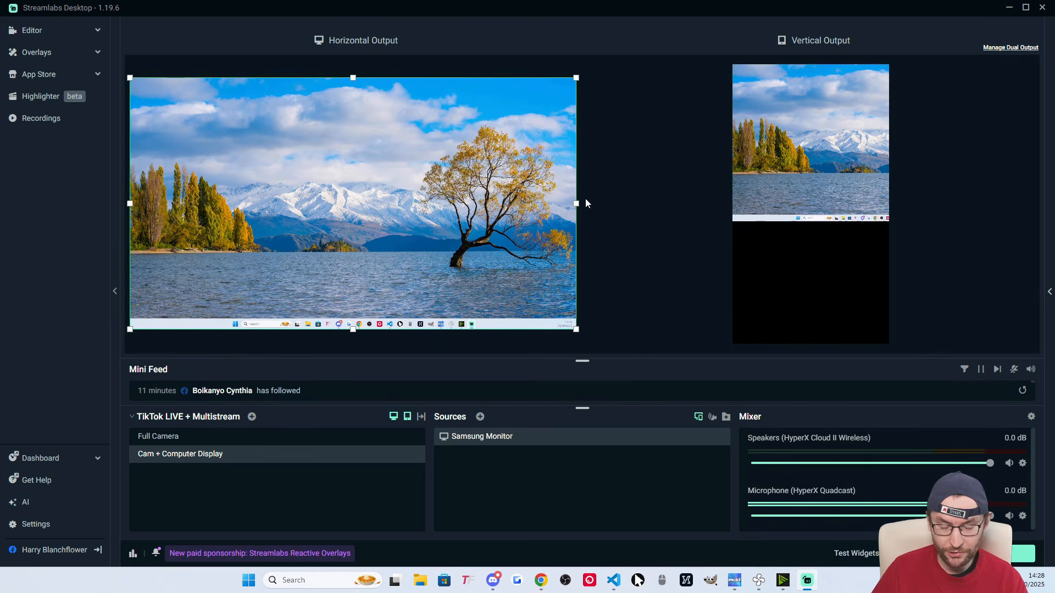
left_click(841, 117)
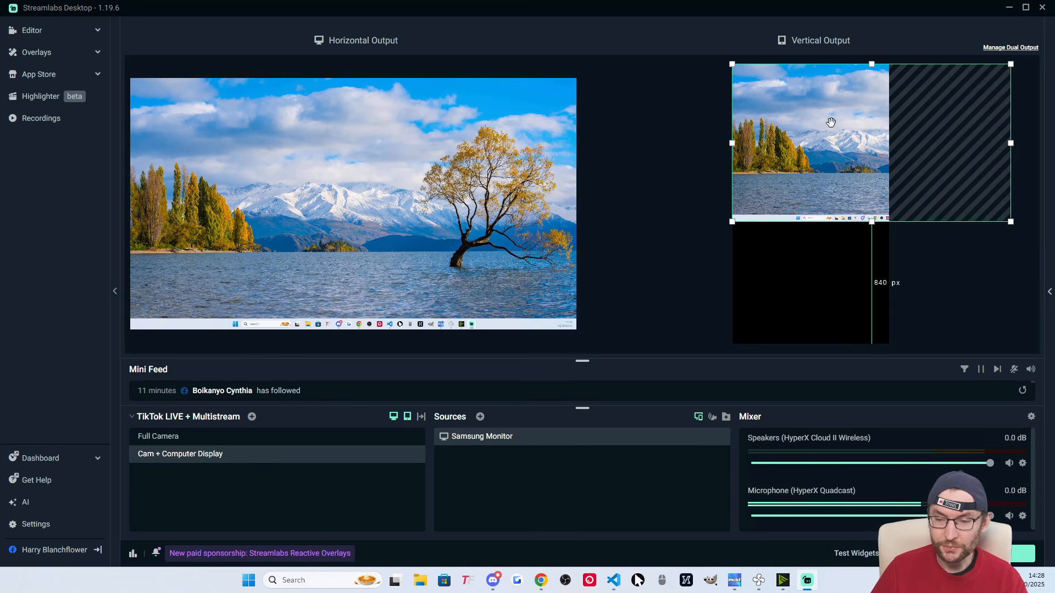
left_click_drag(837, 108, 829, 225)
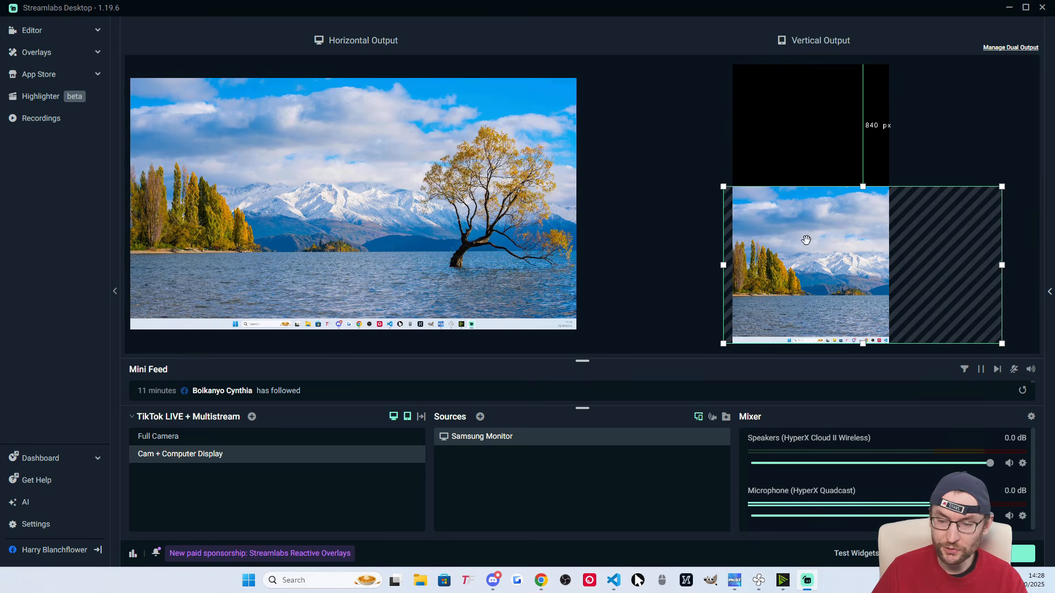
left_click_drag(797, 245, 811, 193)
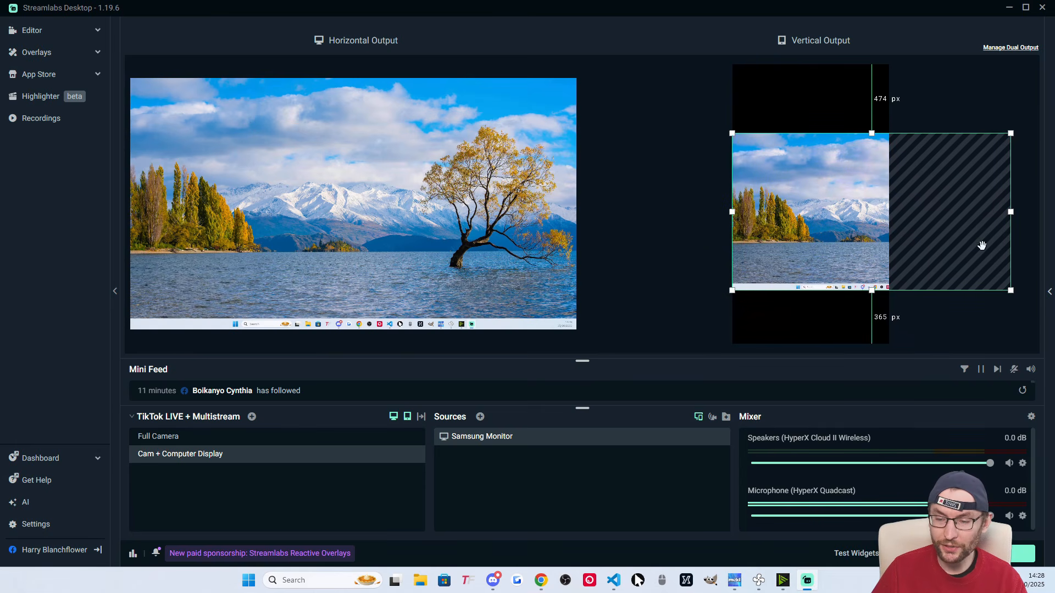
left_click_drag(1010, 290, 888, 221)
left_click_drag(774, 166, 787, 188)
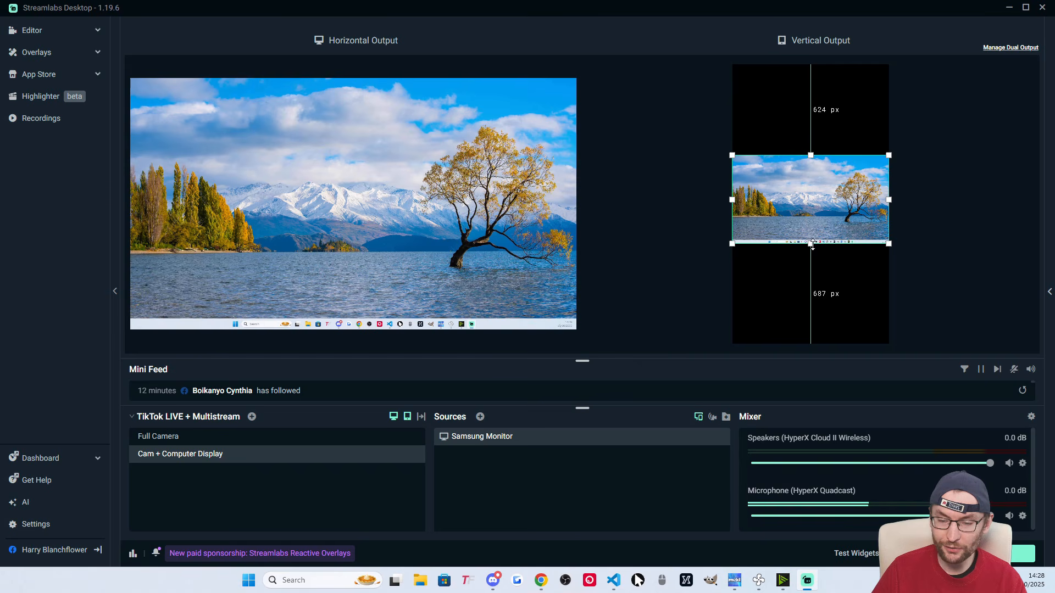
- Enlarge the Samsung Monitor capture in the vertical output down to the canvas's bottom edge and lock the source
left_click_drag(812, 245, 805, 347)
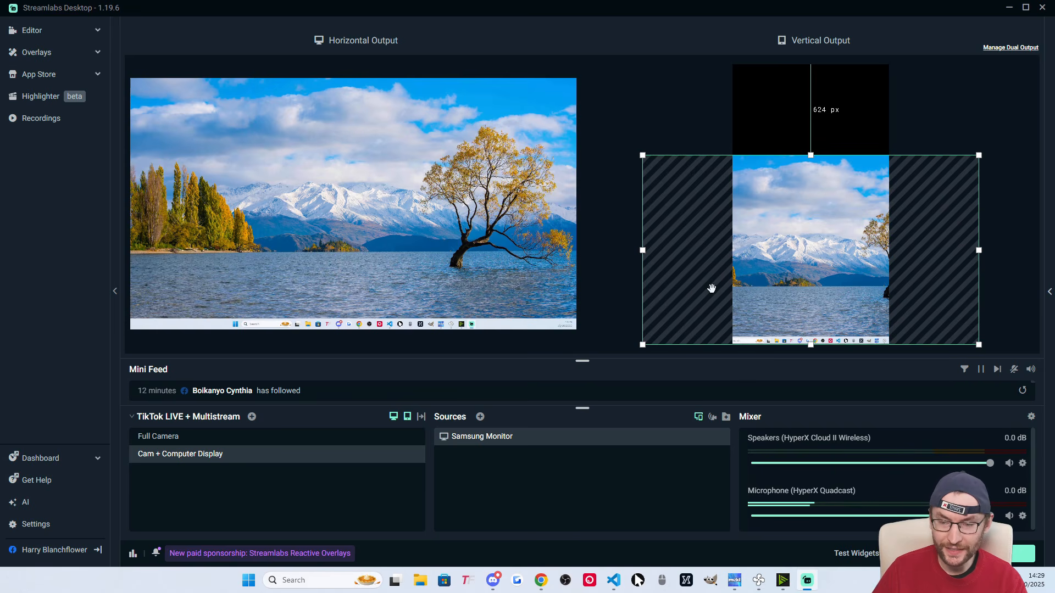
mouse_move(691, 441)
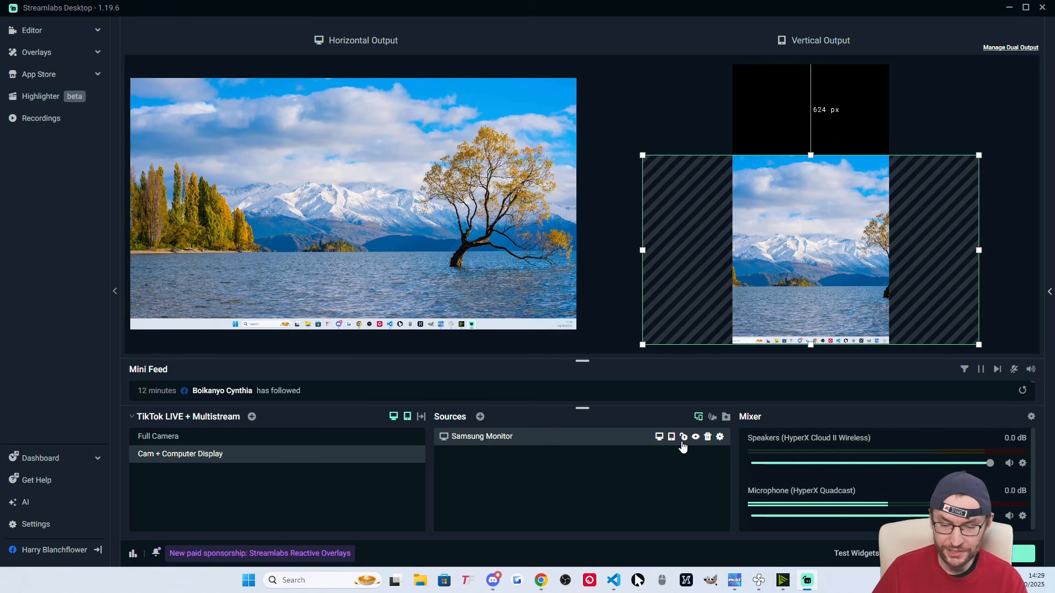
left_click(681, 440)
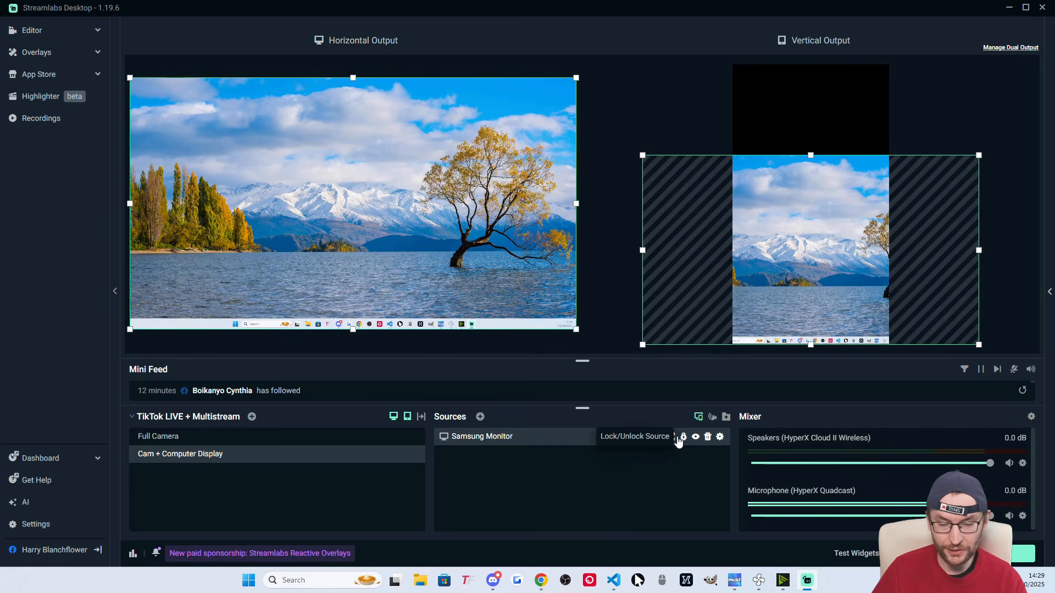
- Add the existing Logitech StreamCam as a Video Capture source to the Cam + Computer Display scene
left_click(479, 417)
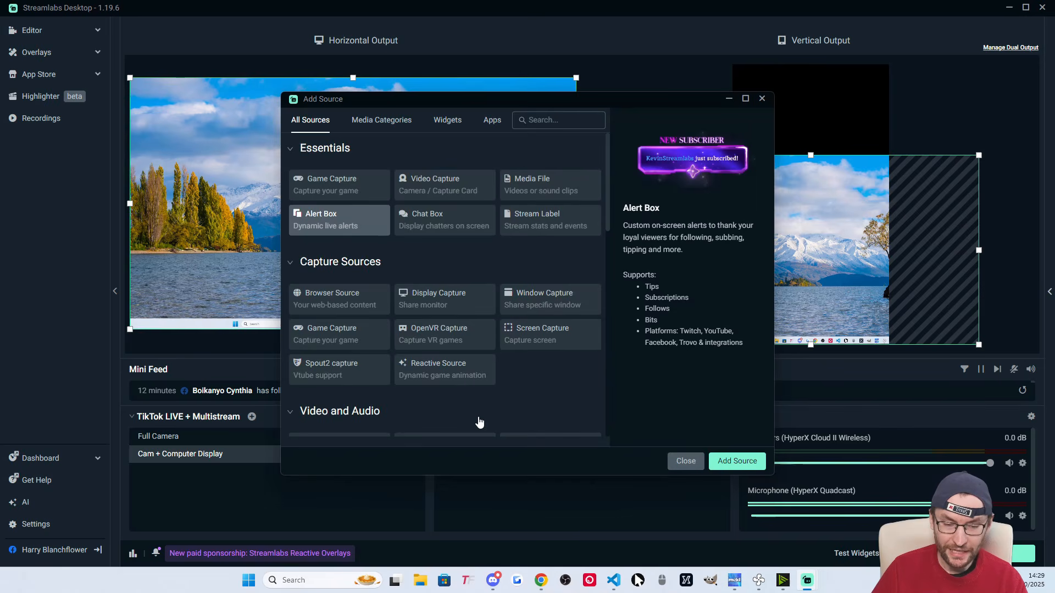
left_click(437, 184)
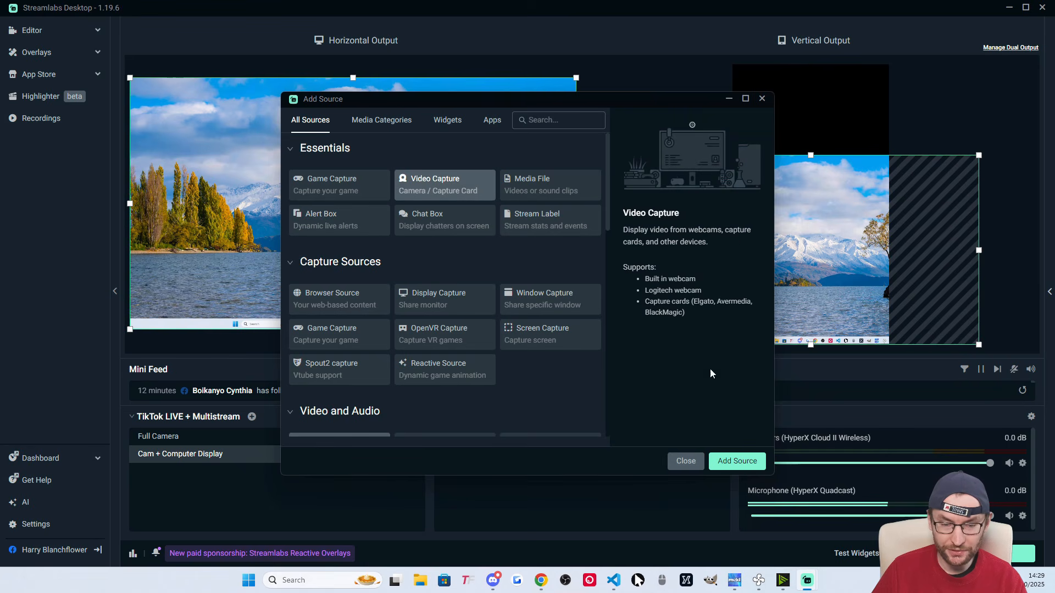
left_click(737, 462)
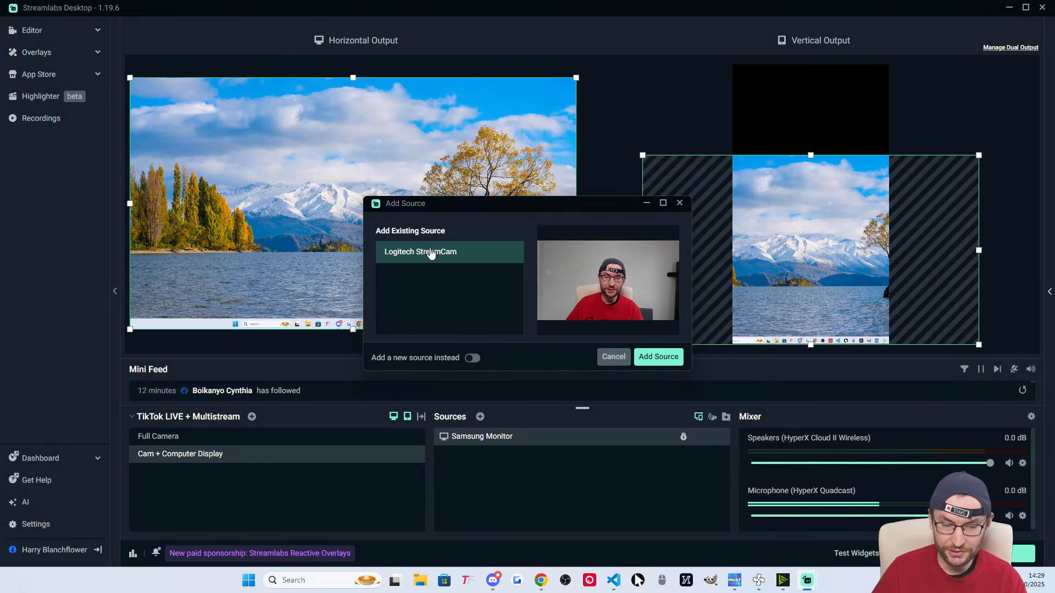
left_click(662, 358)
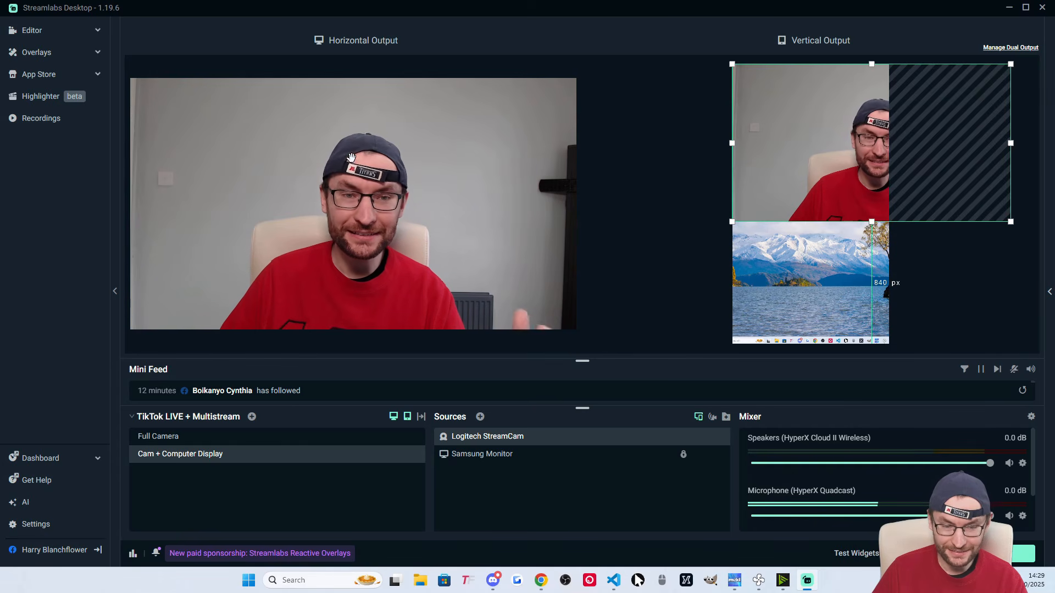
- Shrink the camera in the horizontal output to a small inset and move it near the canvas's left edge at mid-height
left_click(366, 187)
left_click_drag(577, 330, 234, 144)
left_click_drag(189, 103, 438, 238)
left_click_drag(483, 277, 167, 213)
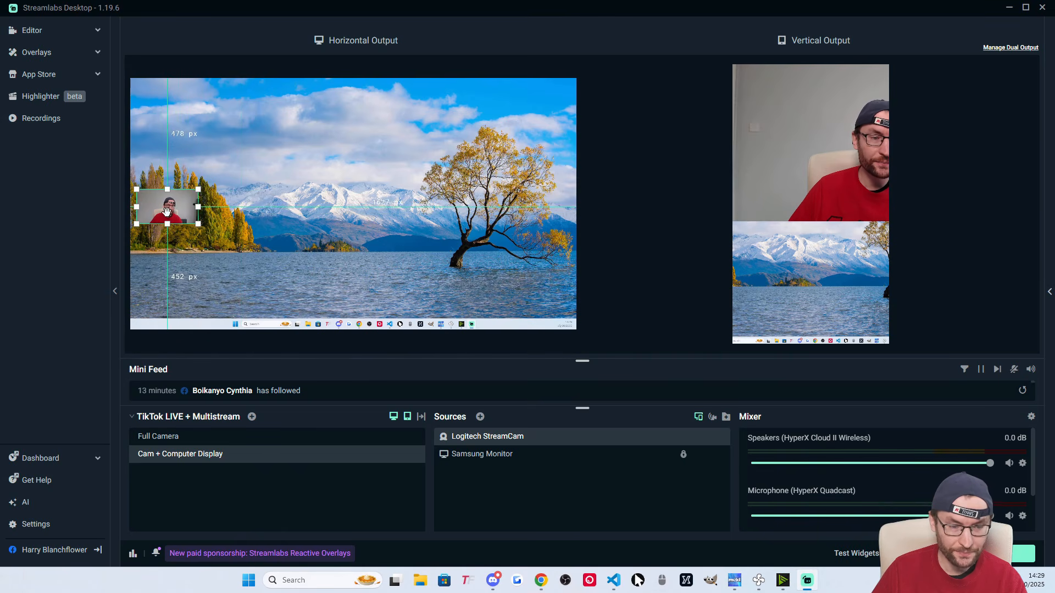
- Center the camera inset vertically in the horizontal output and nudge it slightly closer to the canvas's left edge
right_click(171, 205)
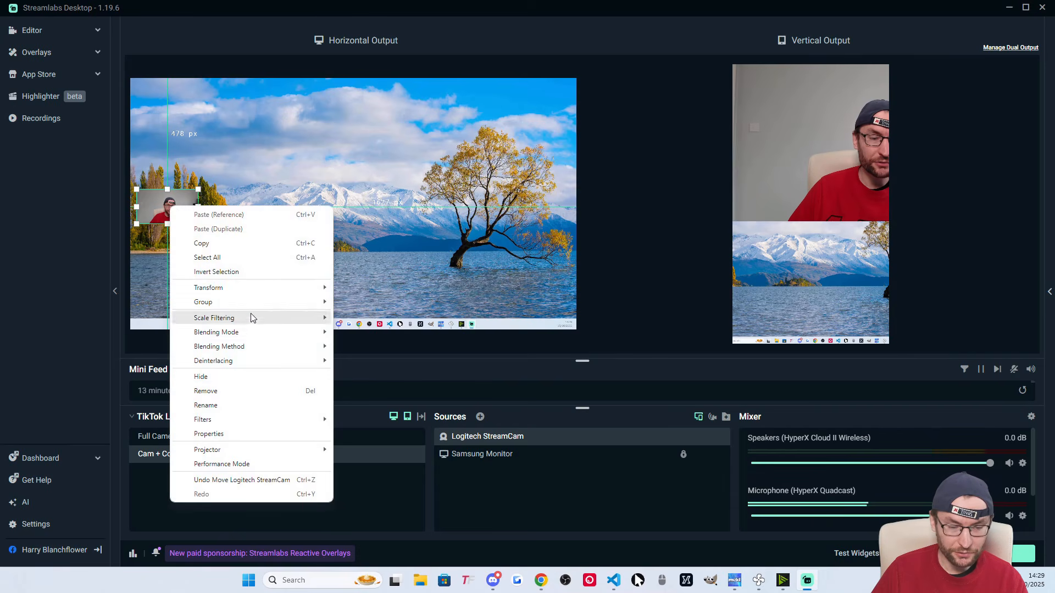
mouse_move(258, 289)
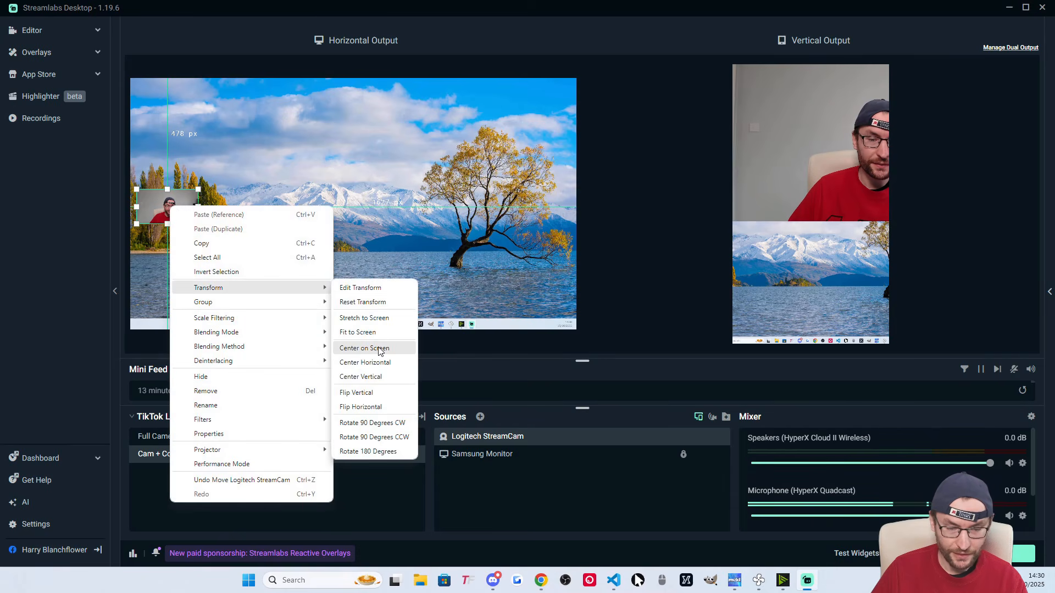
left_click(378, 378)
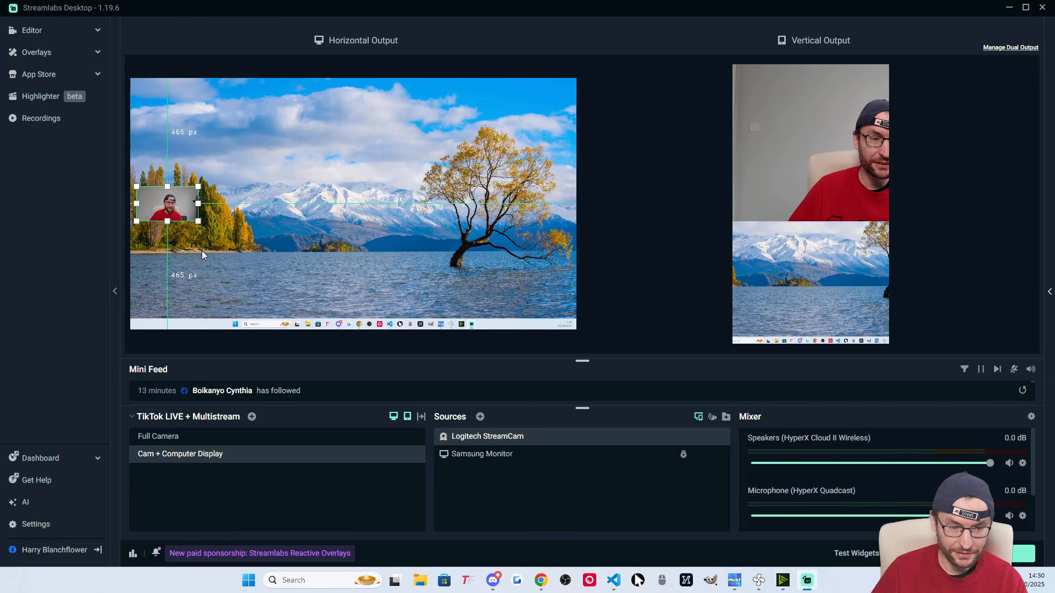
key("Left")
key("Left")
key("Left")
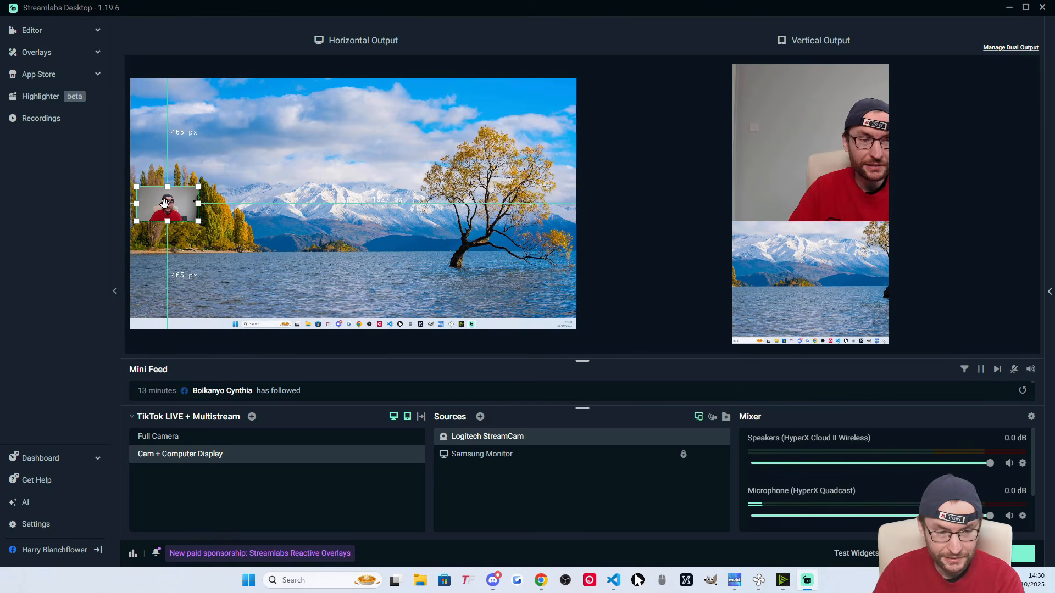
key("Left")
key("Left")
key("Left")
key("Left")
key("Left")
key("Left")
key("Left")
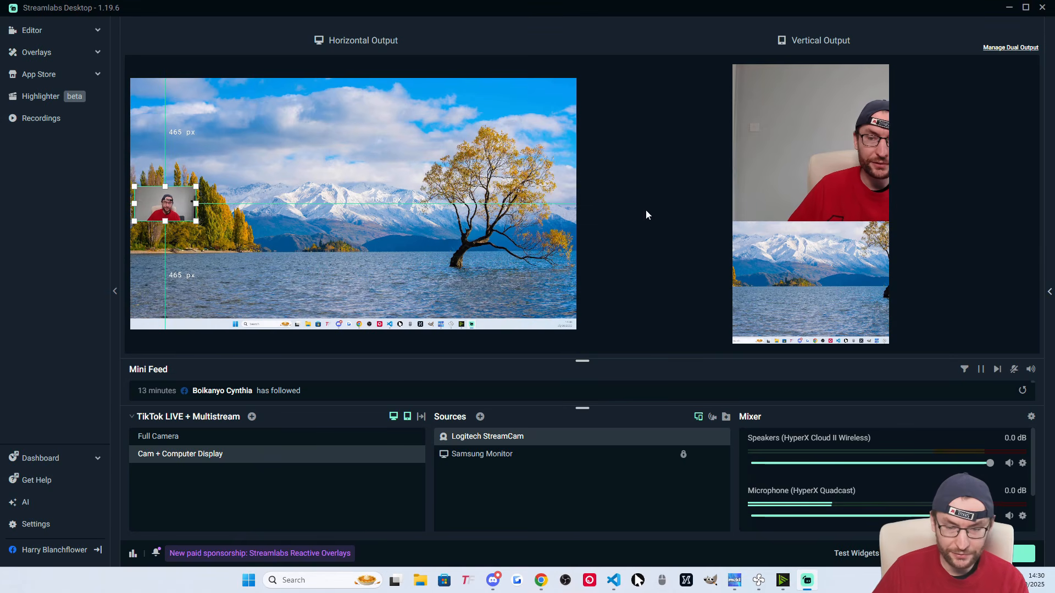
- Shrink the camera in the vertical output to the canvas width, keeping it aligned with the top edge
left_click(871, 218)
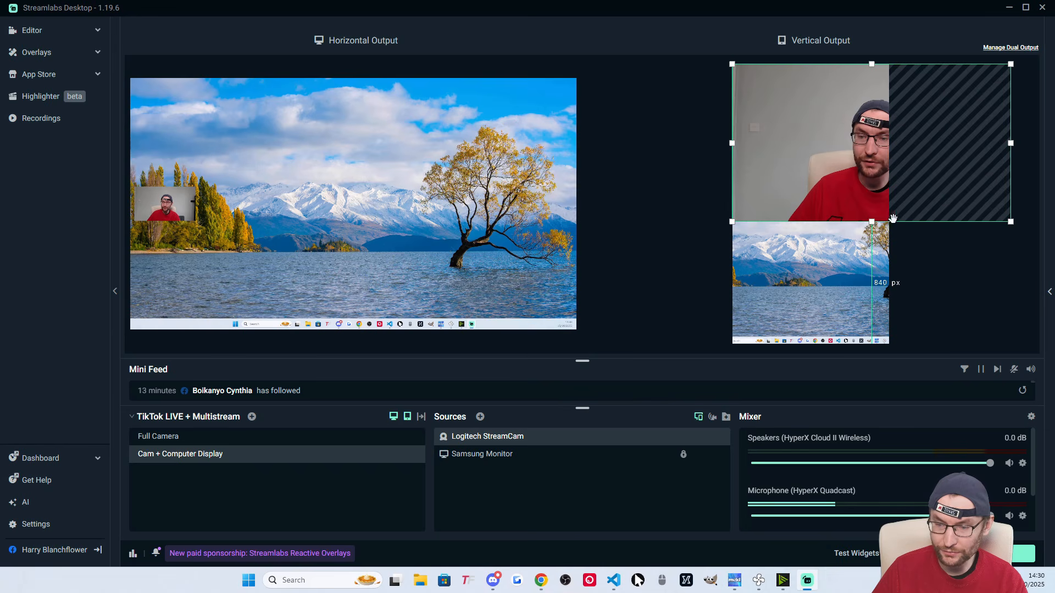
left_click_drag(1010, 221, 889, 154)
left_click(898, 196)
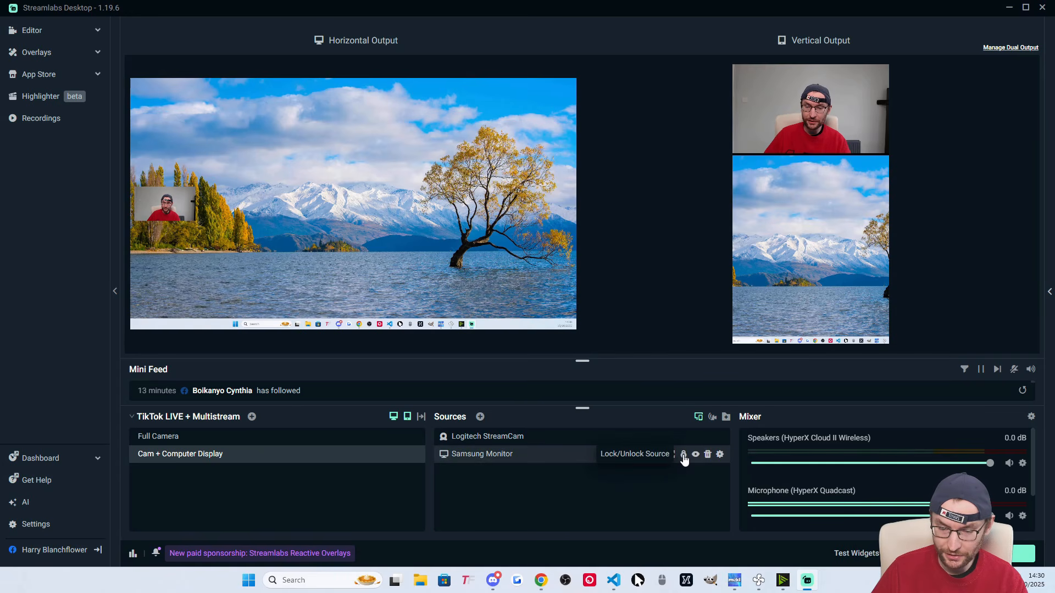
- Unlock the Samsung Monitor source and extend its capture in the vertical output upward to meet the camera's bottom edge
left_click(555, 459)
left_click_drag(811, 155, 812, 154)
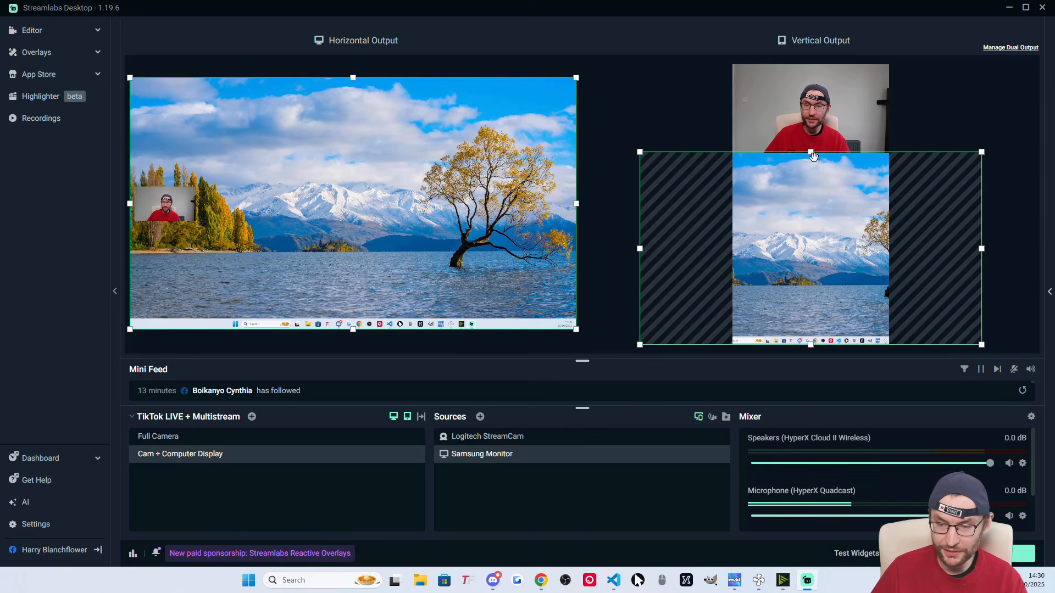
mouse_move(811, 152)
left_mouse_down()
mouse_move(815, 87)
mouse_move(807, 154)
left_mouse_up()
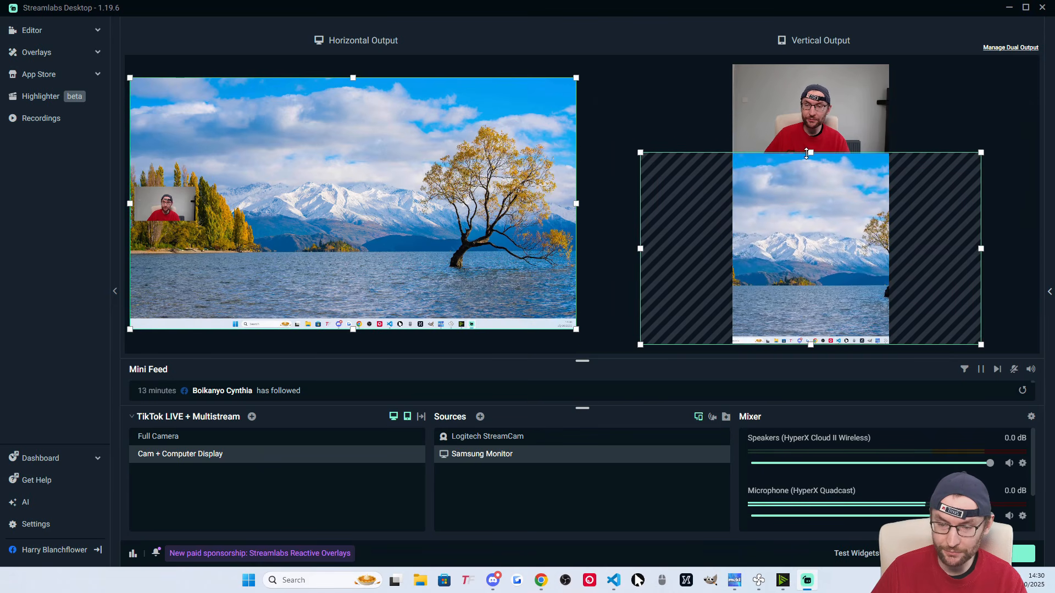
- Lock the Samsung Monitor and Logitech StreamCam sources in the Cam + Computer Display scene
mouse_move(483, 454)
left_mouse_down()
mouse_move(483, 432)
mouse_move(481, 454)
left_mouse_up()
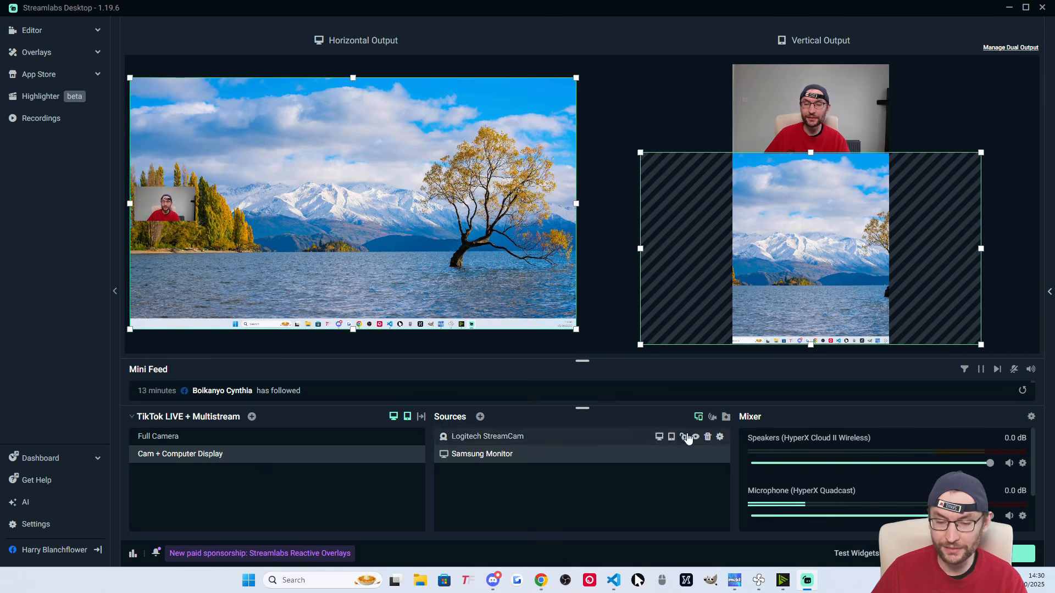
left_click(684, 454)
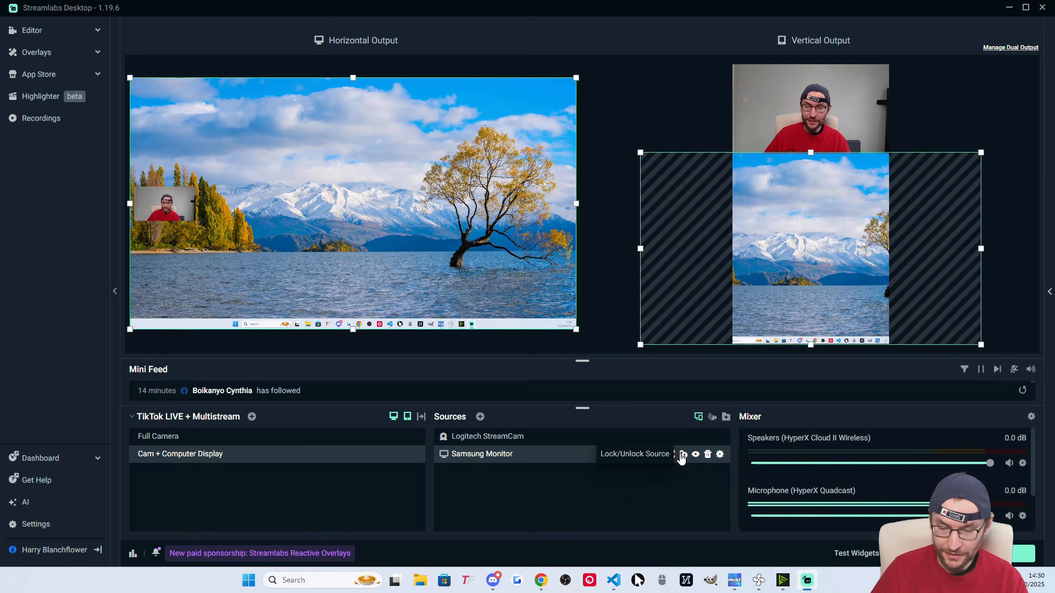
left_click(683, 437)
- Switch back and forth between the Full Camera and Cam + Computer Display scenes to compare their layouts in both outputs
left_click(165, 437)
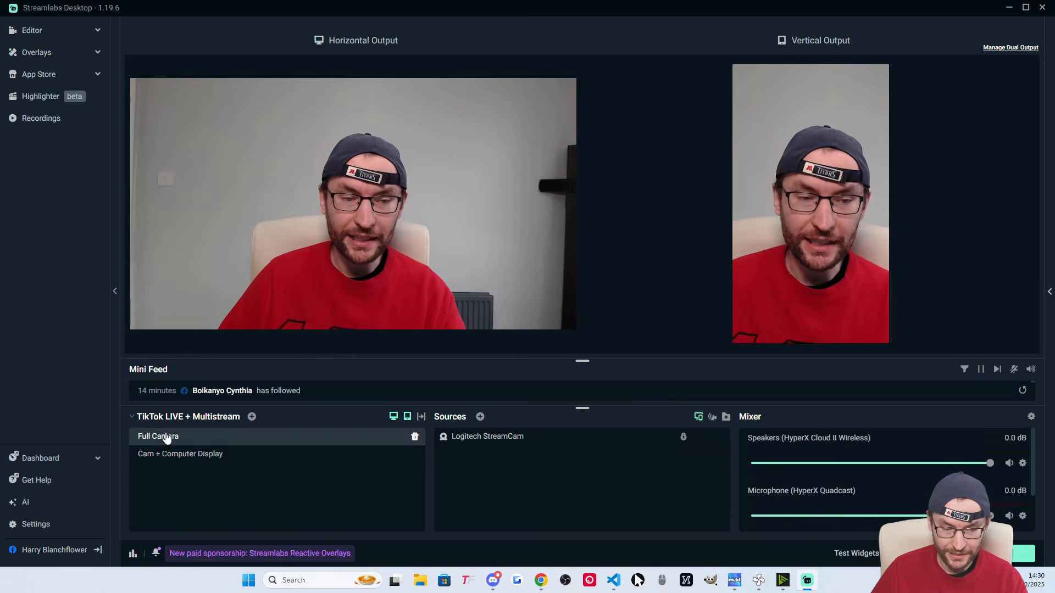
left_click(170, 454)
left_click(169, 438)
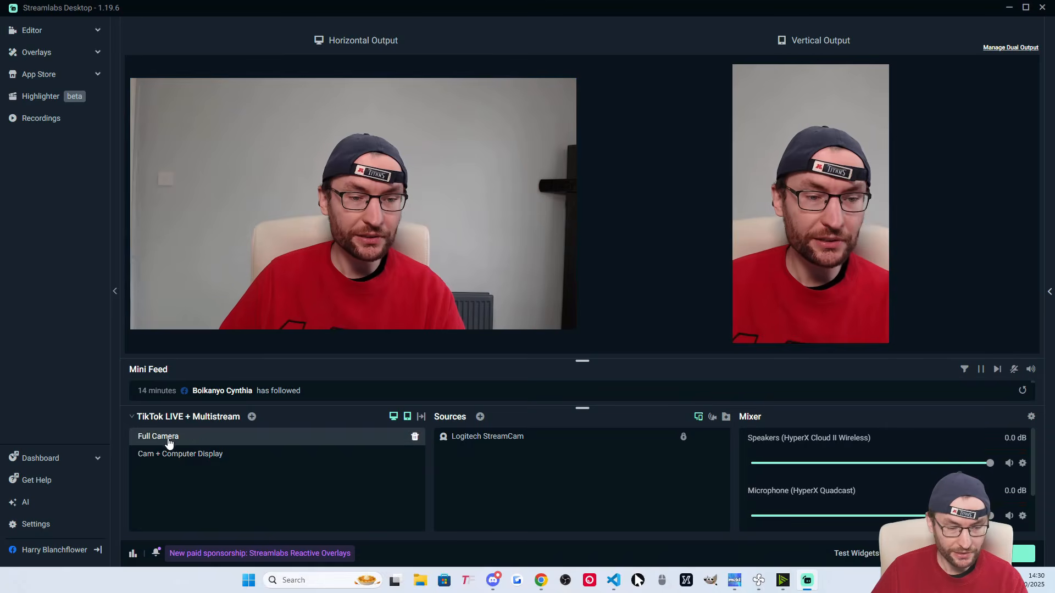
left_click(176, 456)
left_click(207, 438)
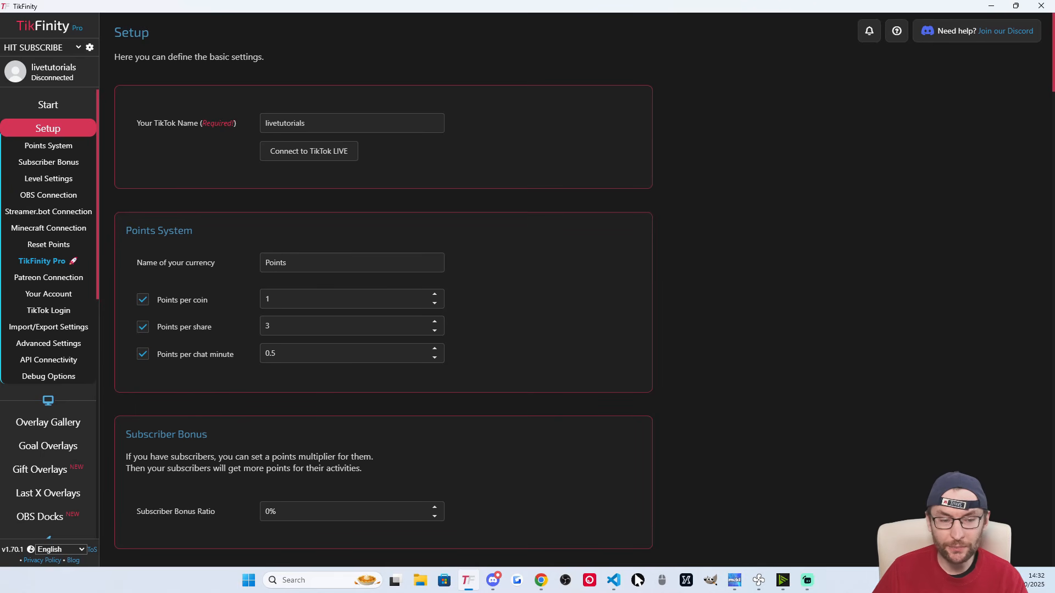
- Check the TikTok name in TikFinity's basic setup and go to the TikTok Login settings
double_click(312, 122)
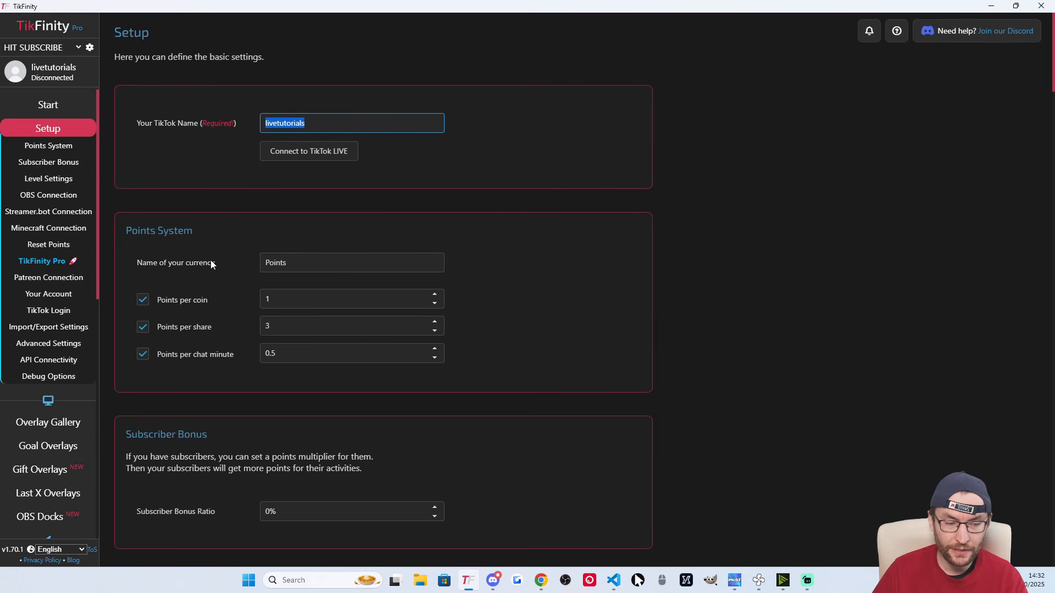
left_click(56, 311)
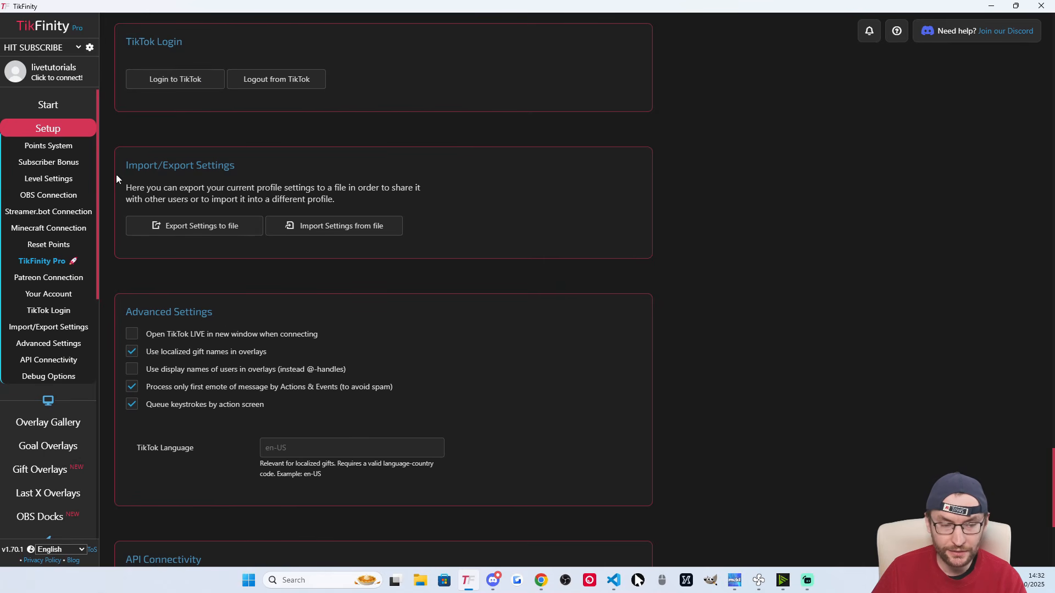
- Open the Actions & Events page in TikFinity
scroll(67, 184, "down", 7)
scroll(71, 202, "down", 1)
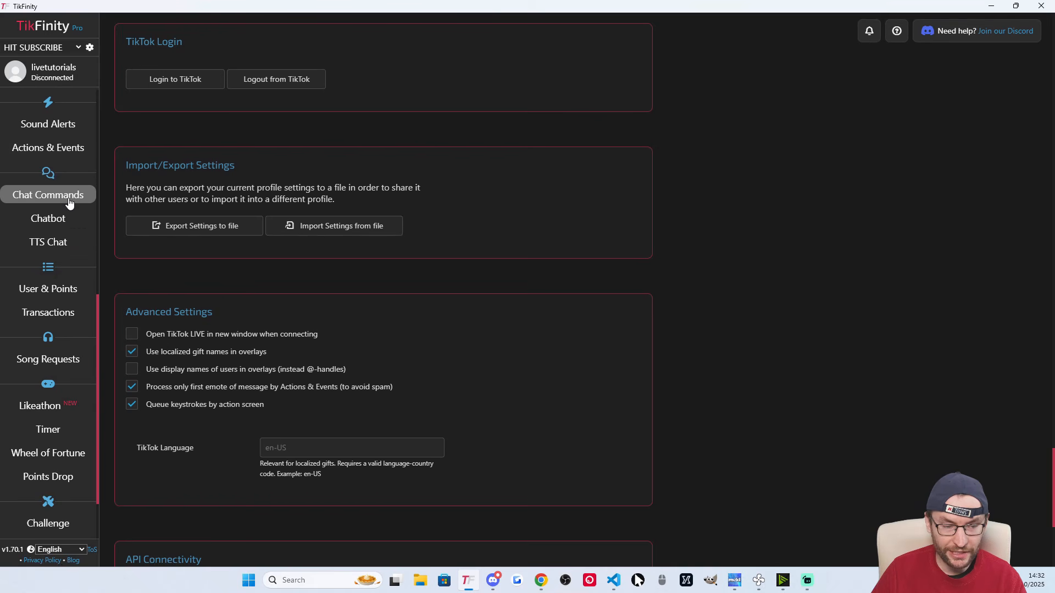
scroll(71, 207, "up", 2)
scroll(68, 239, "down", 1)
left_click(75, 207)
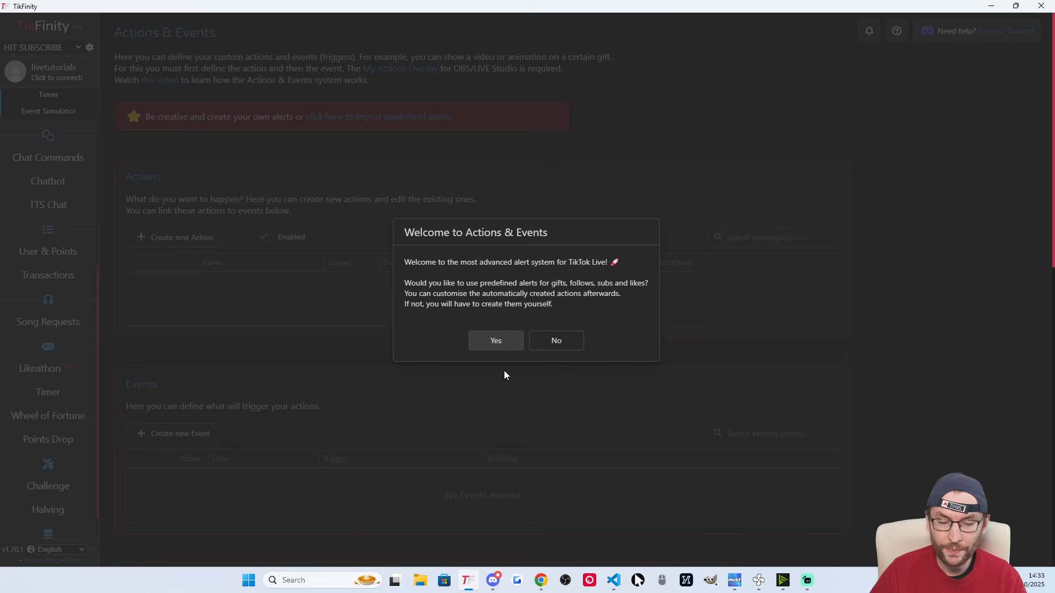
- Accept TikFinity's predefined gift, follow, sub and like alerts and copy the Screen 1 overlay URL
left_click(508, 341)
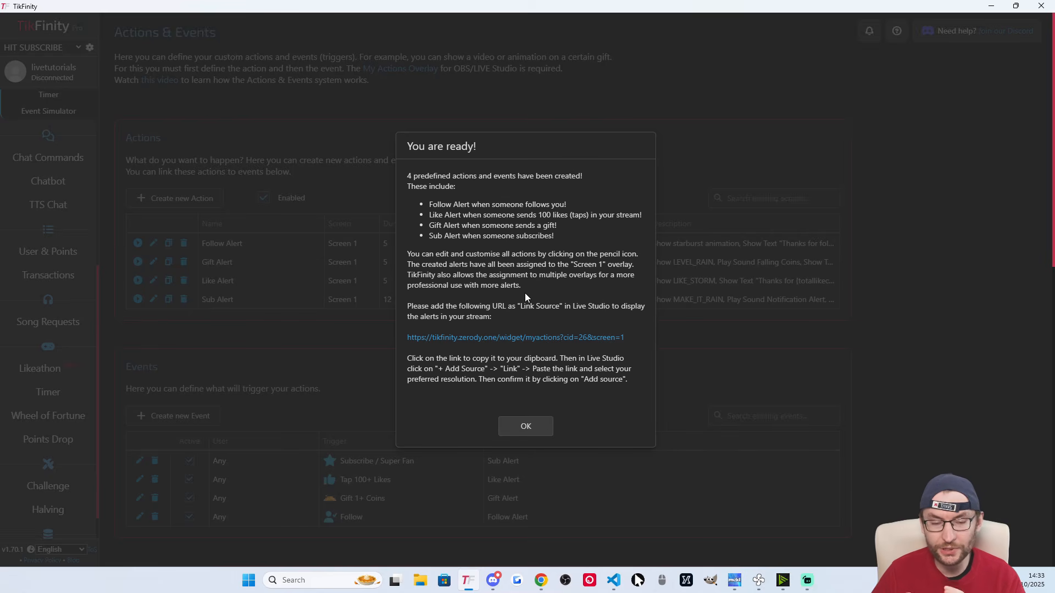
left_click(518, 340)
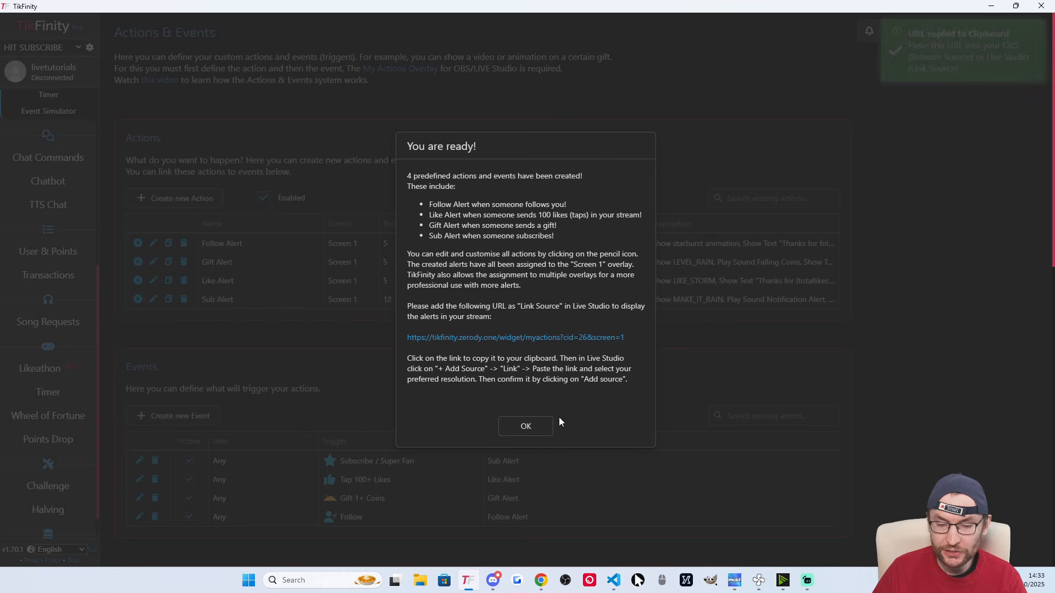
left_click(530, 433)
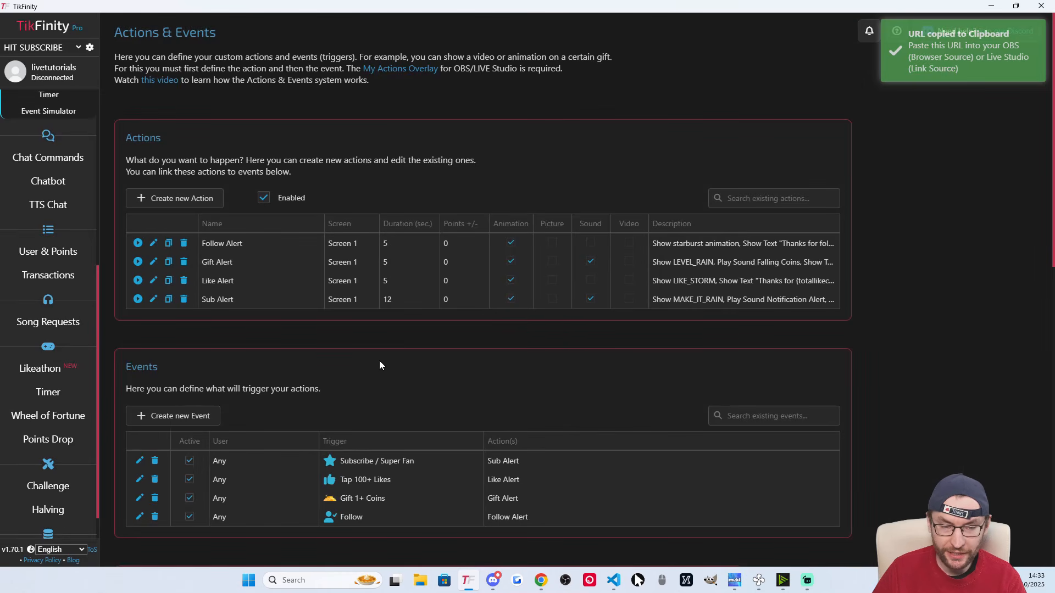
scroll(379, 361, "down", 6)
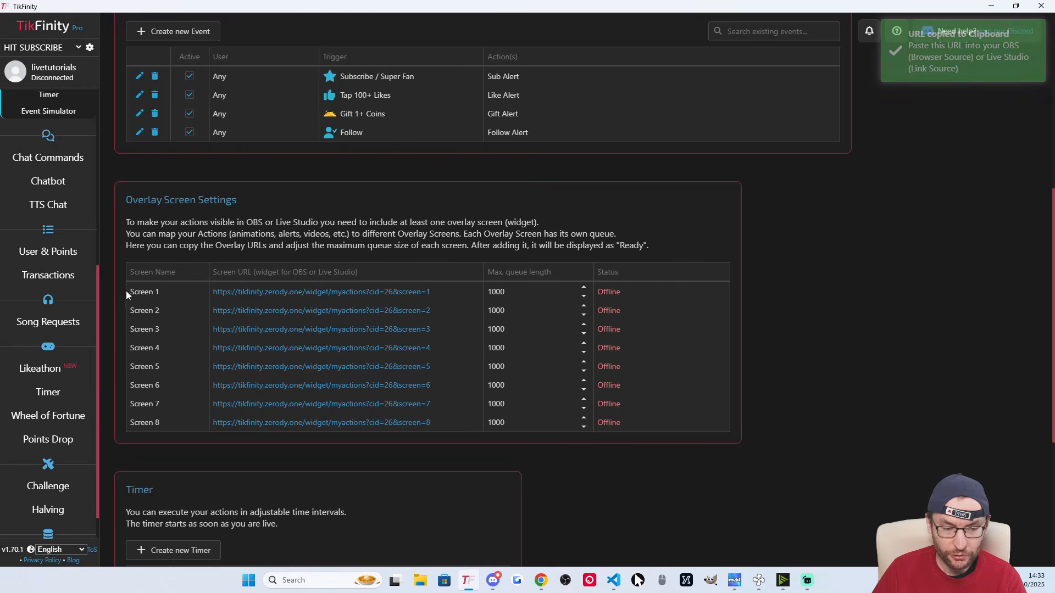
left_click(302, 297)
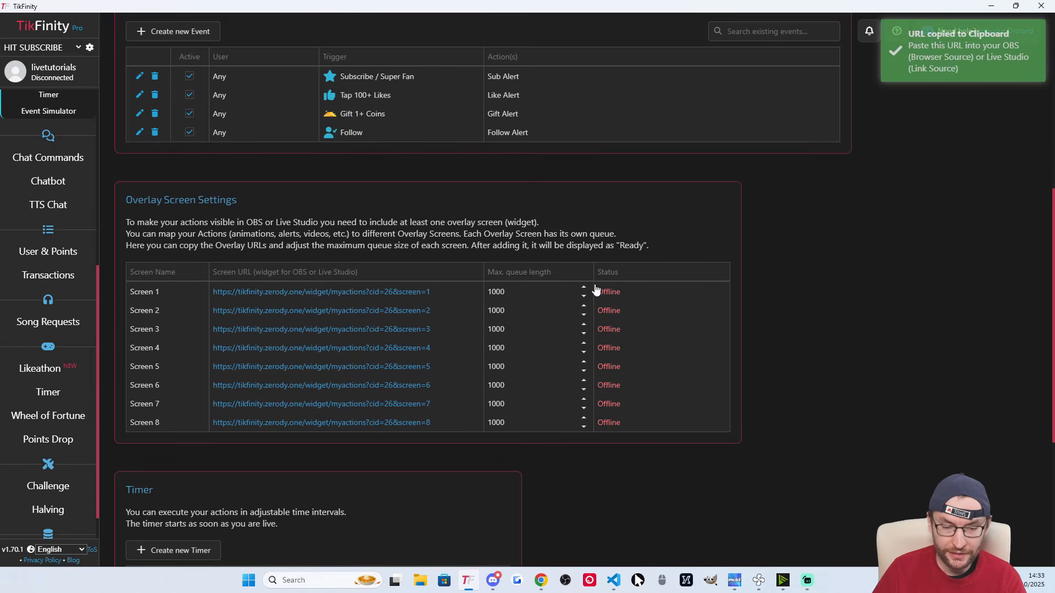
scroll(786, 317, "up", 7)
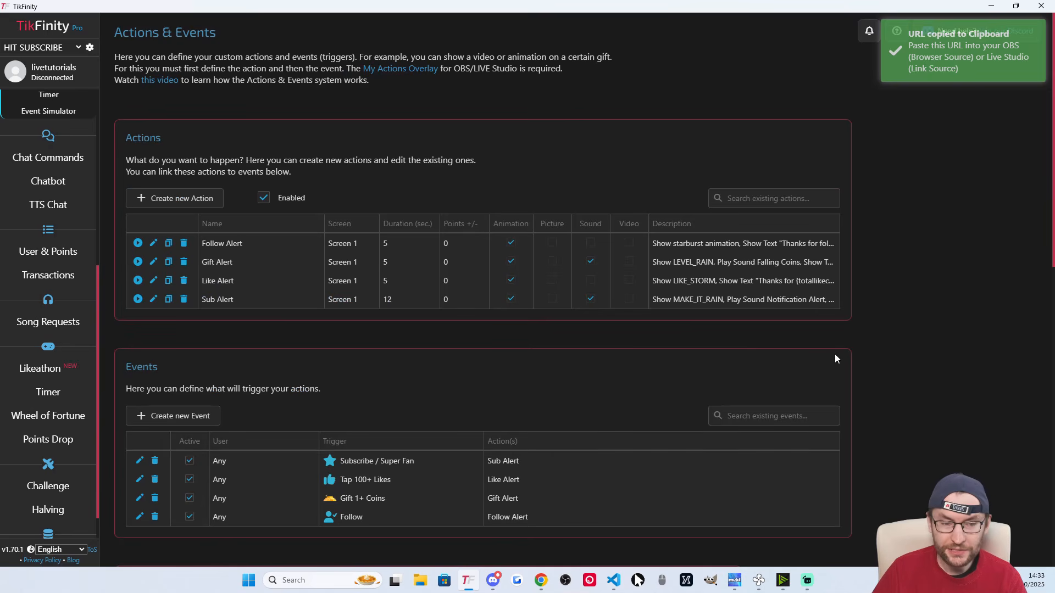
- In Streamlabs Desktop, add a Browser Source named "TikFinity Screen 1 Alerts" to the Full Camera scene
left_click(807, 580)
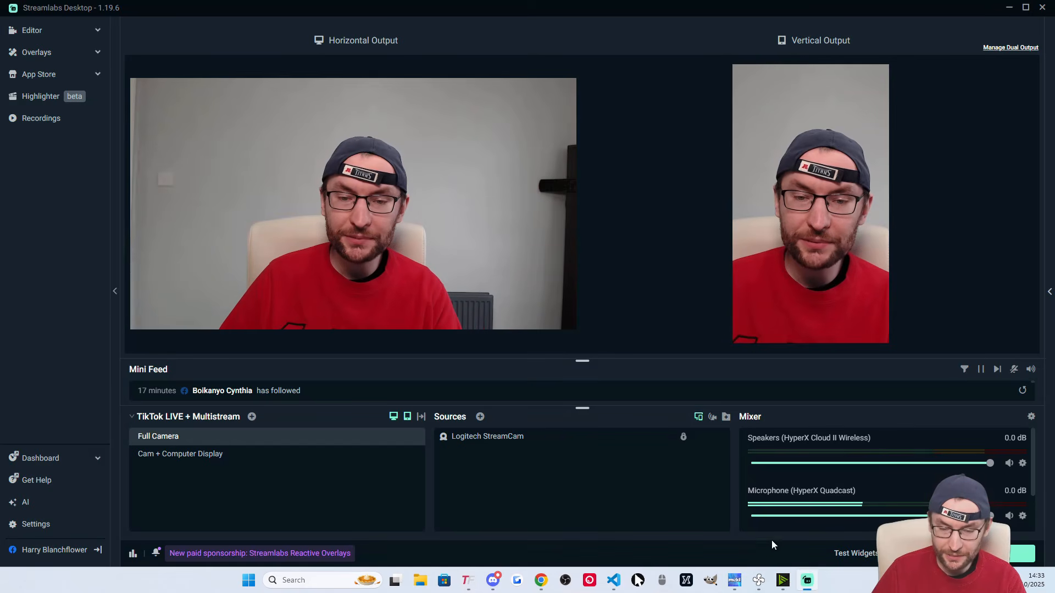
left_click(181, 458)
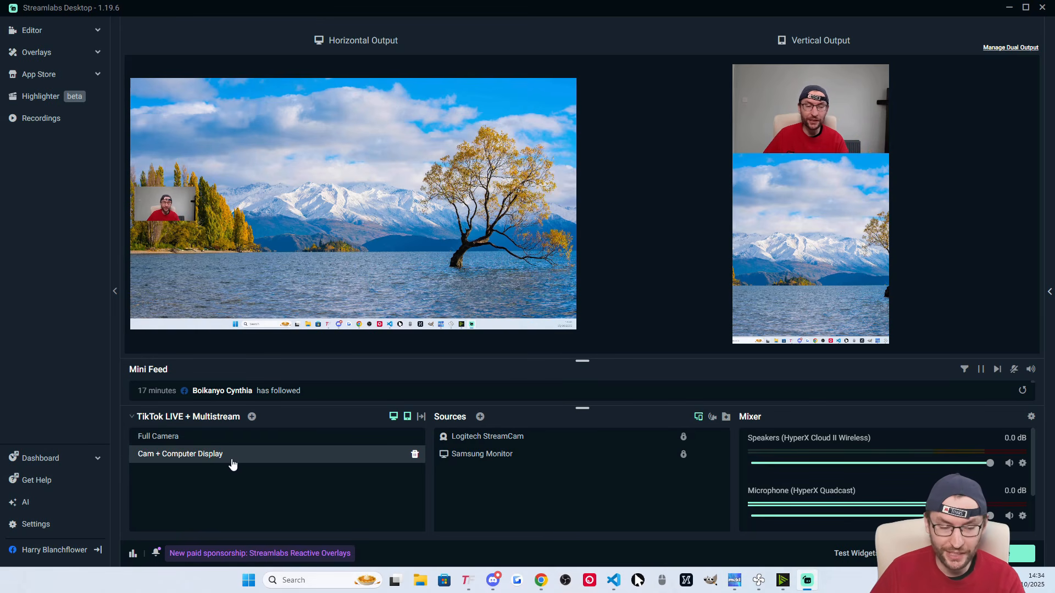
left_click(198, 446)
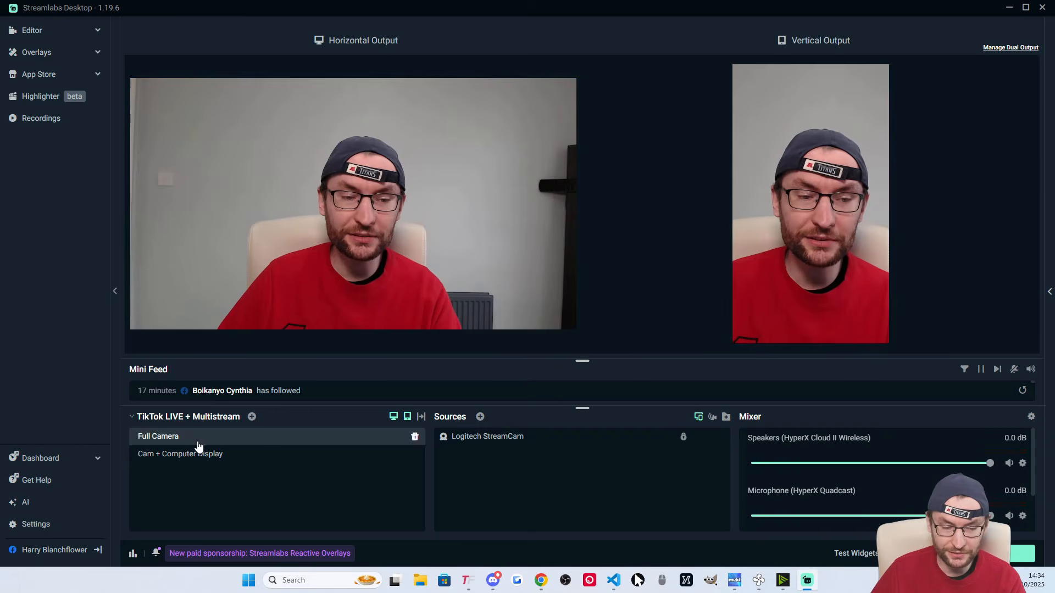
left_click(480, 417)
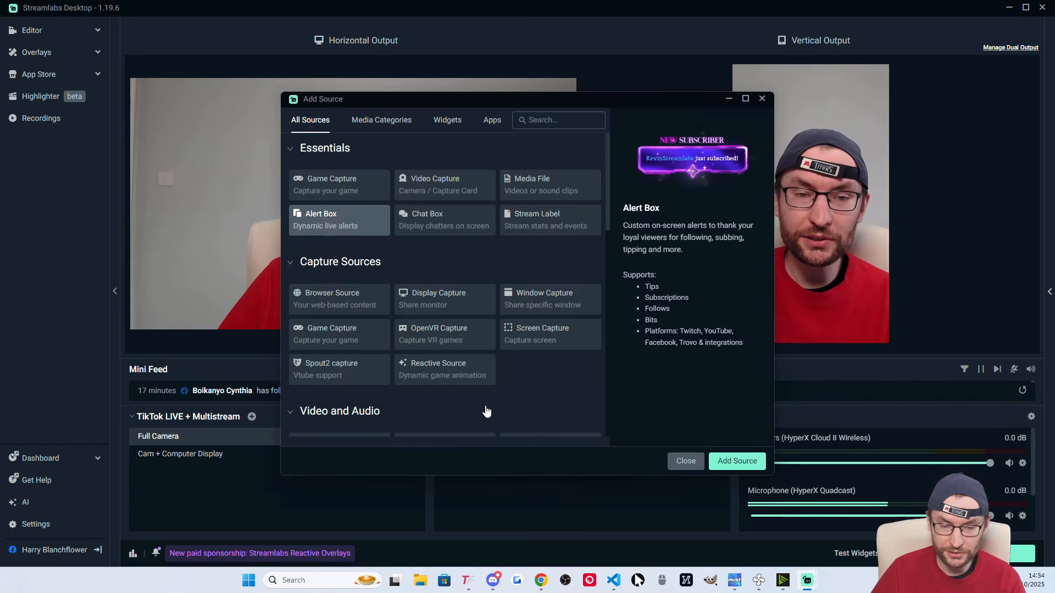
left_click(337, 300)
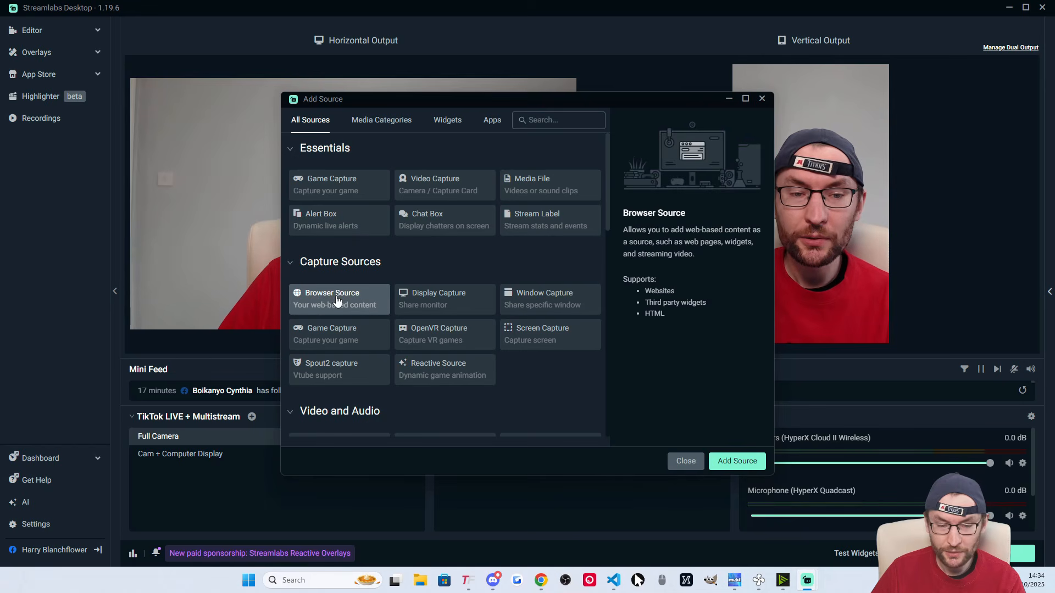
left_click(740, 466)
key("ctrl+a")
type("TikFinity Screen 1 Alerts")
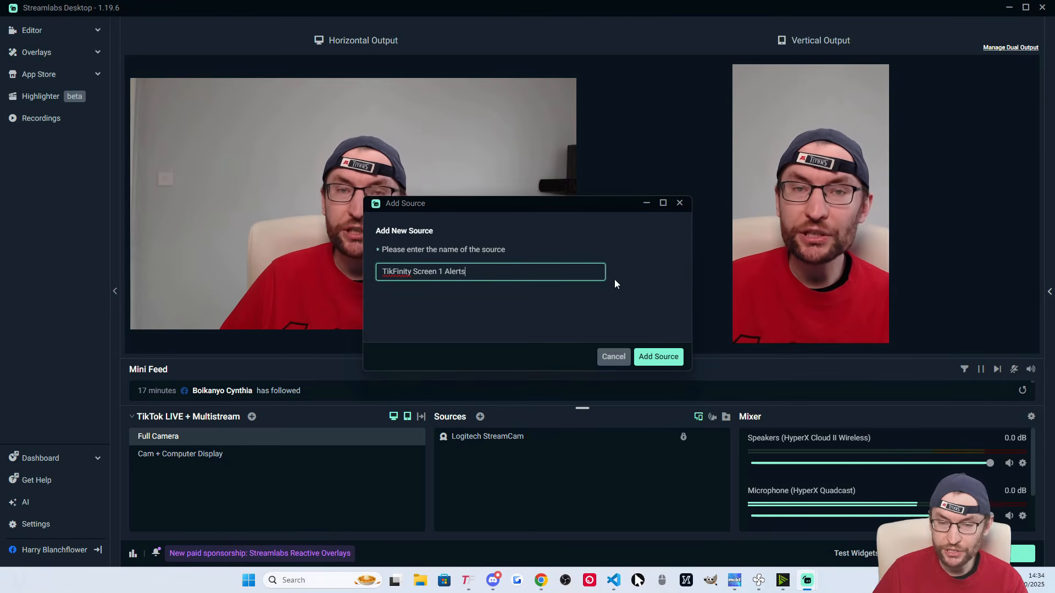
left_click(658, 357)
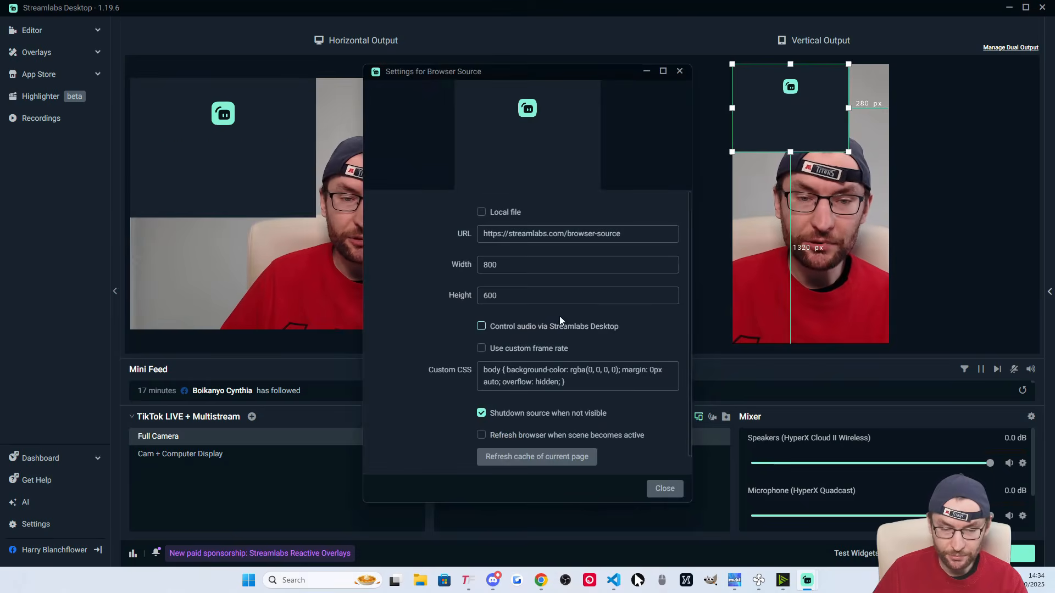
- Paste the copied Screen 1 link as the browser source's URL and set its width to 600 and height to 300
triple_click(523, 233)
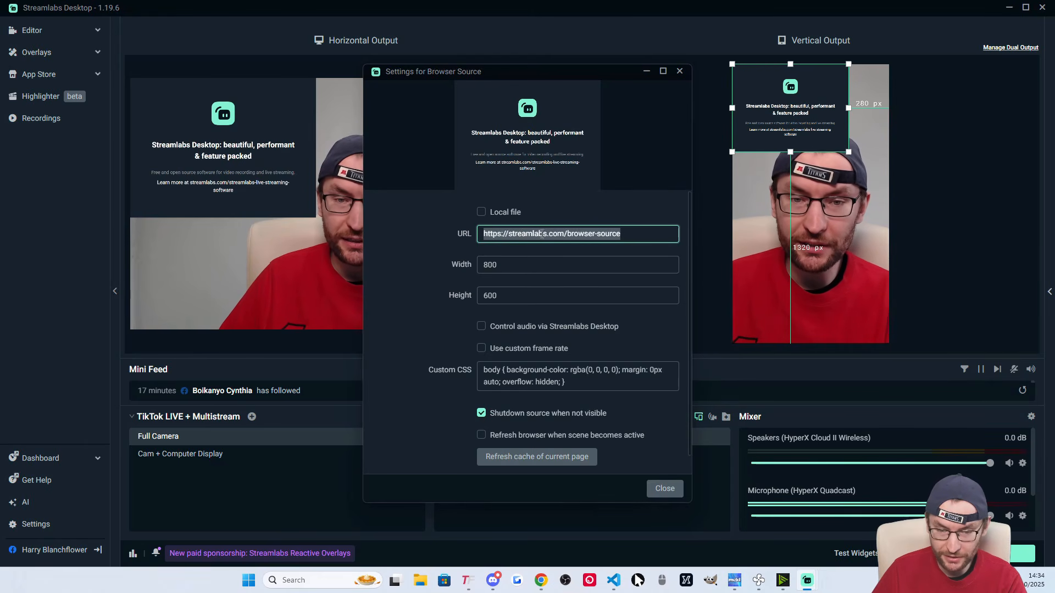
key("ctrl+v")
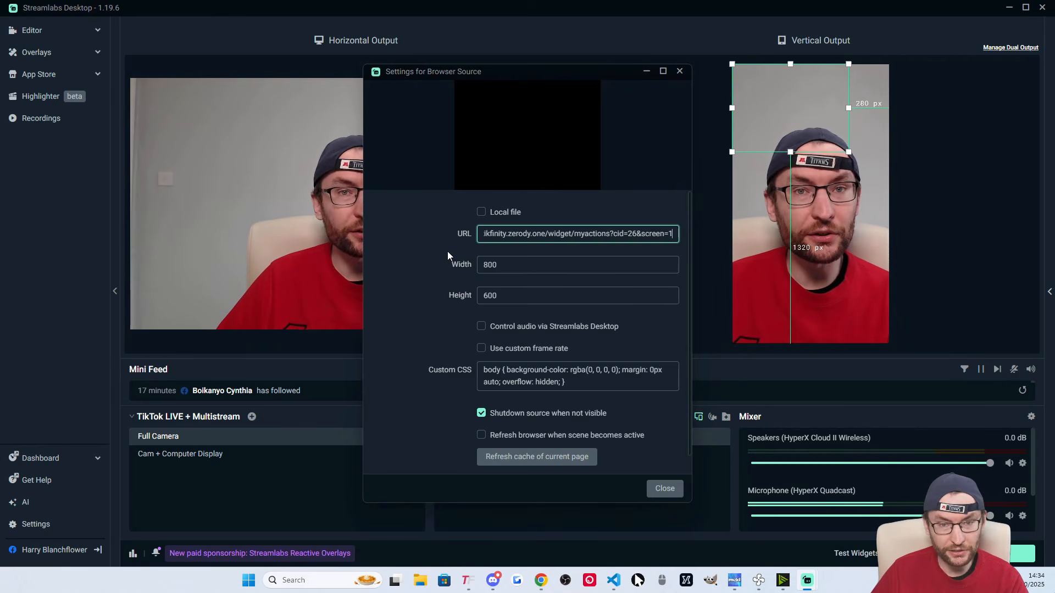
left_click(485, 266)
double_click(485, 265)
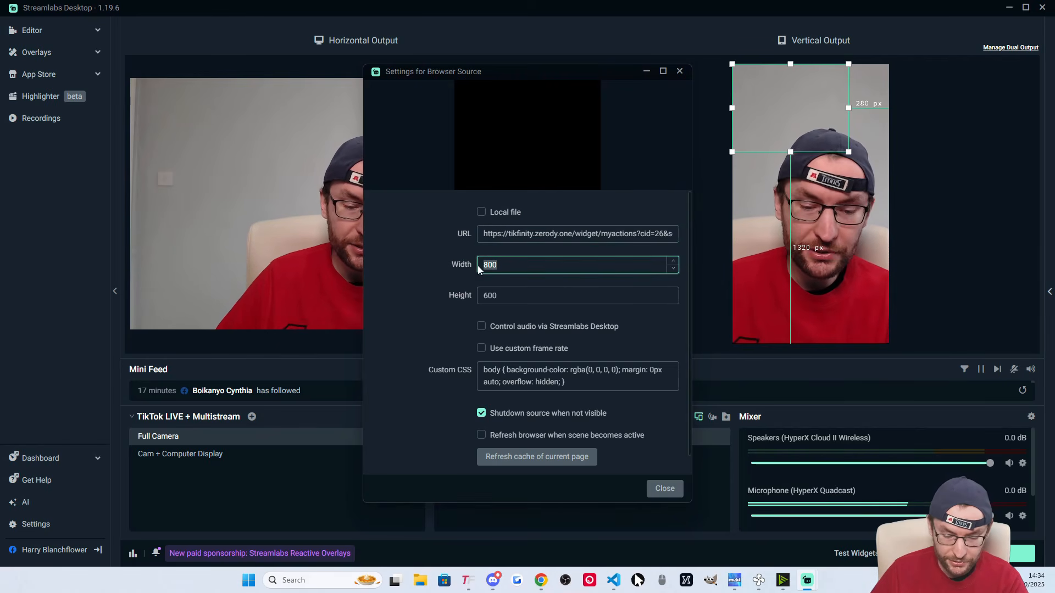
type("600")
key("Tab")
type("3")
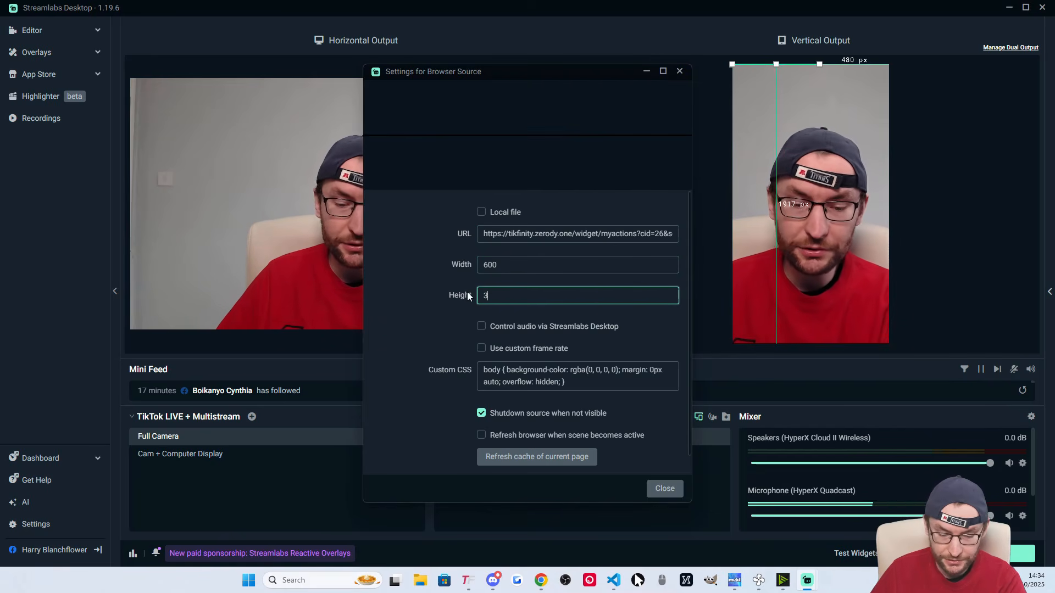
type("00")
left_click(414, 271)
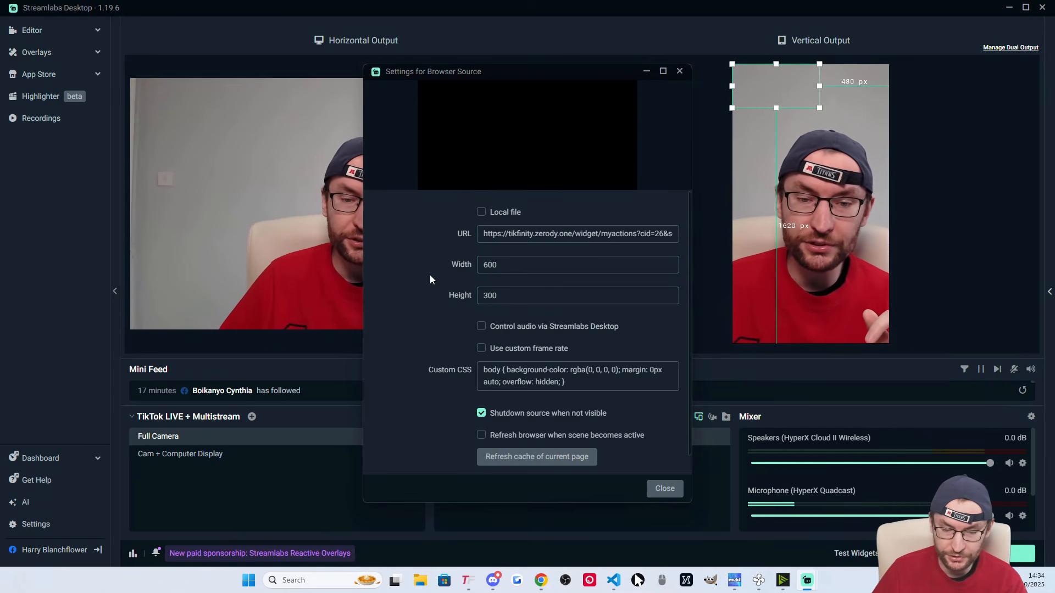
scroll(431, 274, "down", 1)
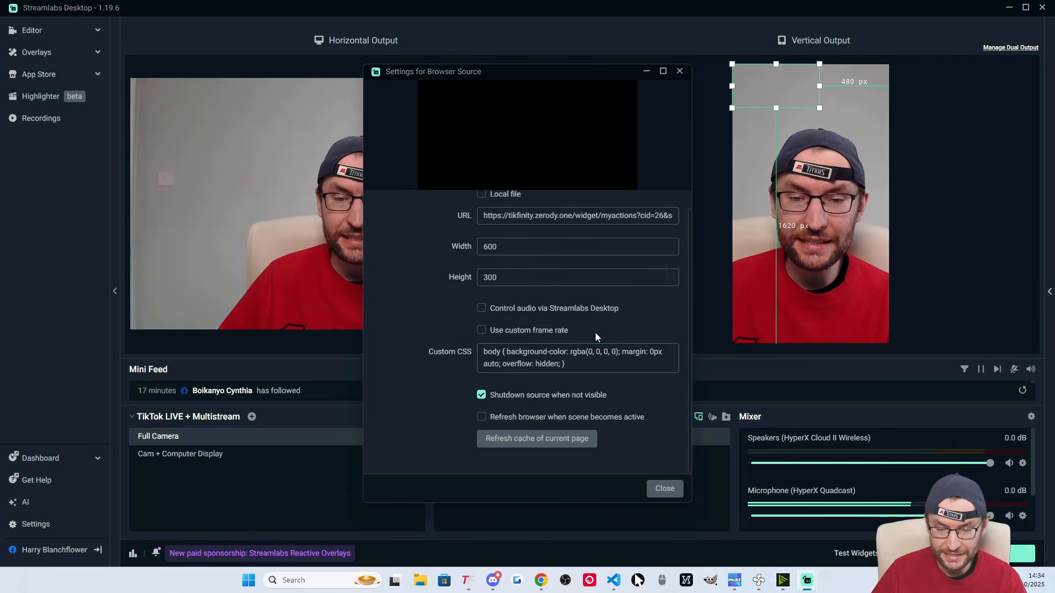
left_click(661, 489)
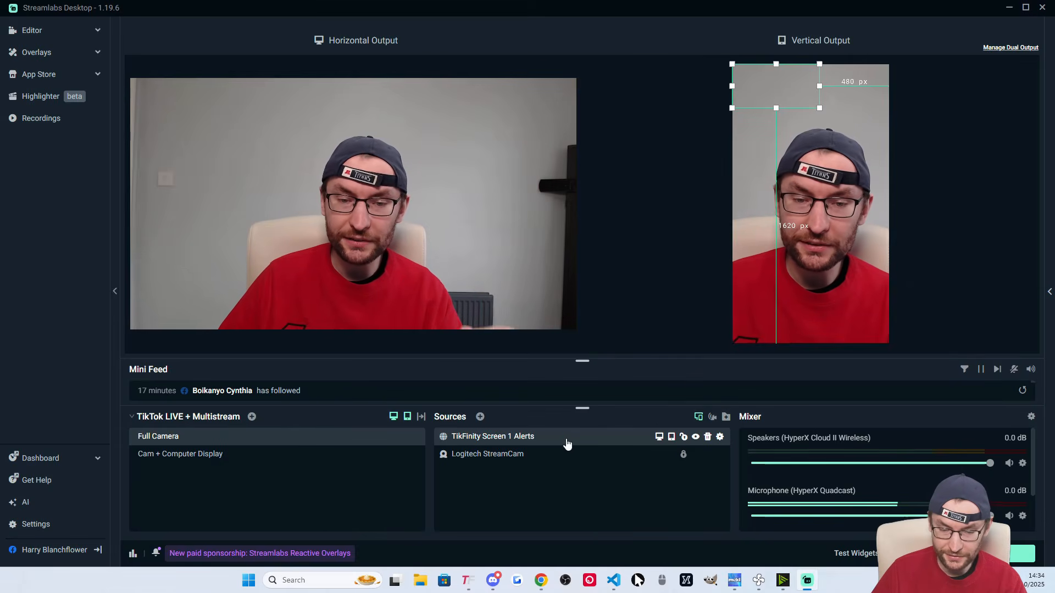
- Move the TikFinity Screen 1 Alerts source over the face in the vertical and horizontal outputs
left_click(496, 441)
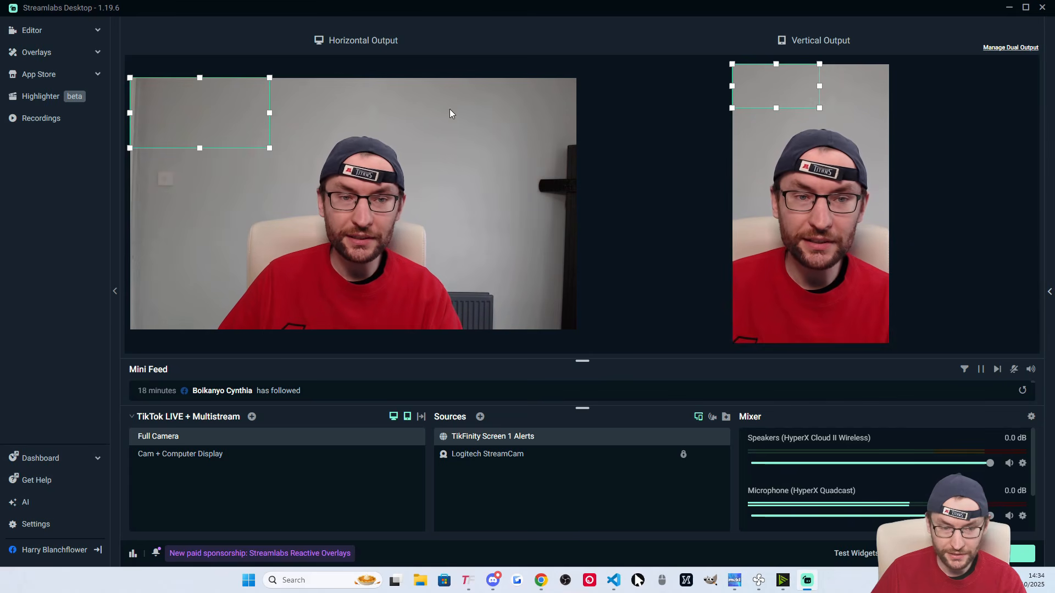
left_click_drag(776, 139, 807, 174)
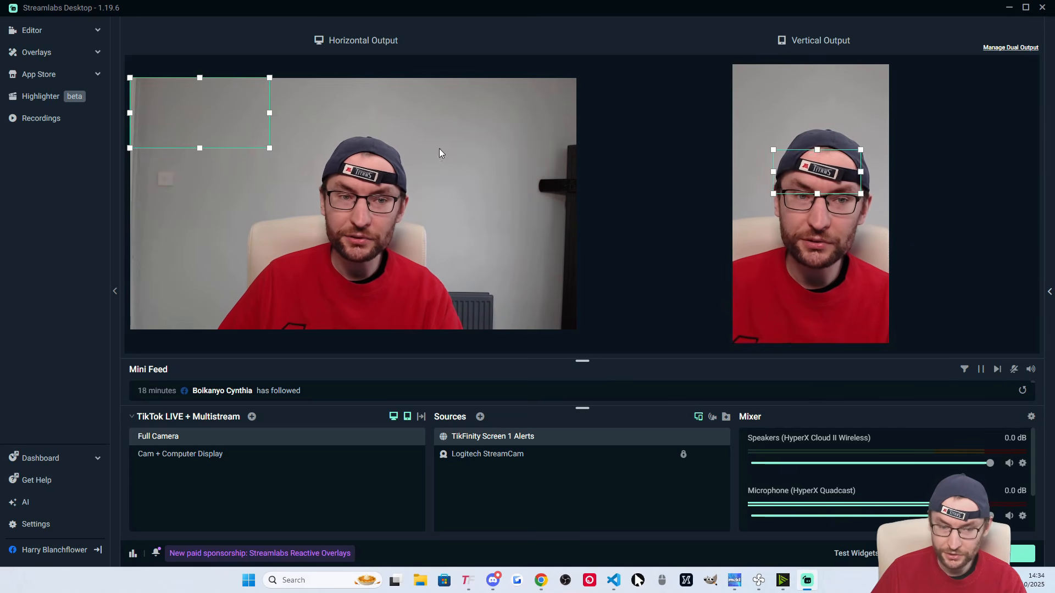
left_click_drag(215, 118, 342, 186)
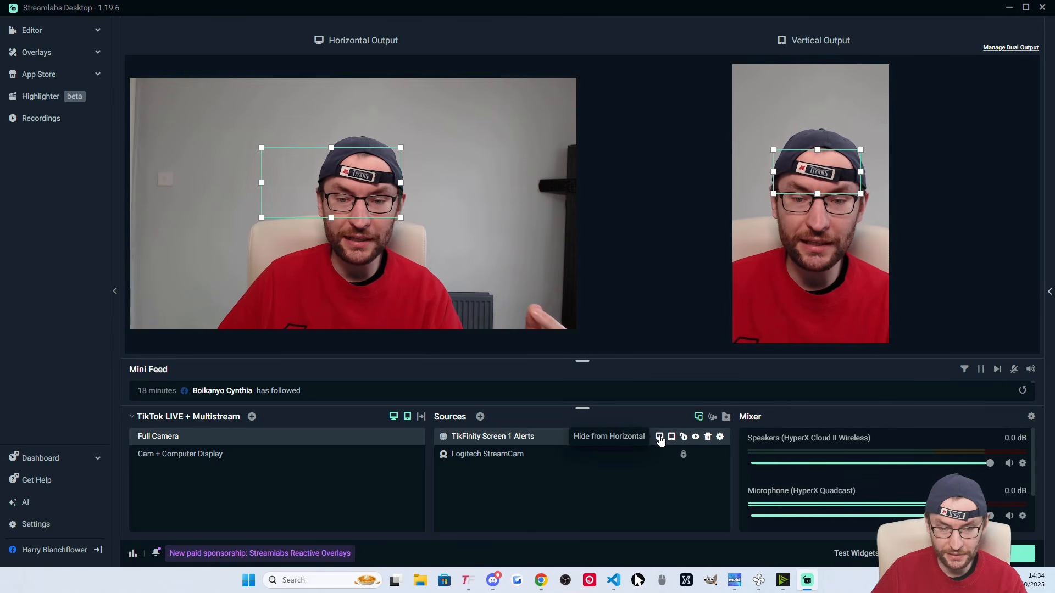
- Toggle the TikFinity Screen 1 Alerts source's visibility per output and show it again in both
left_click(659, 438)
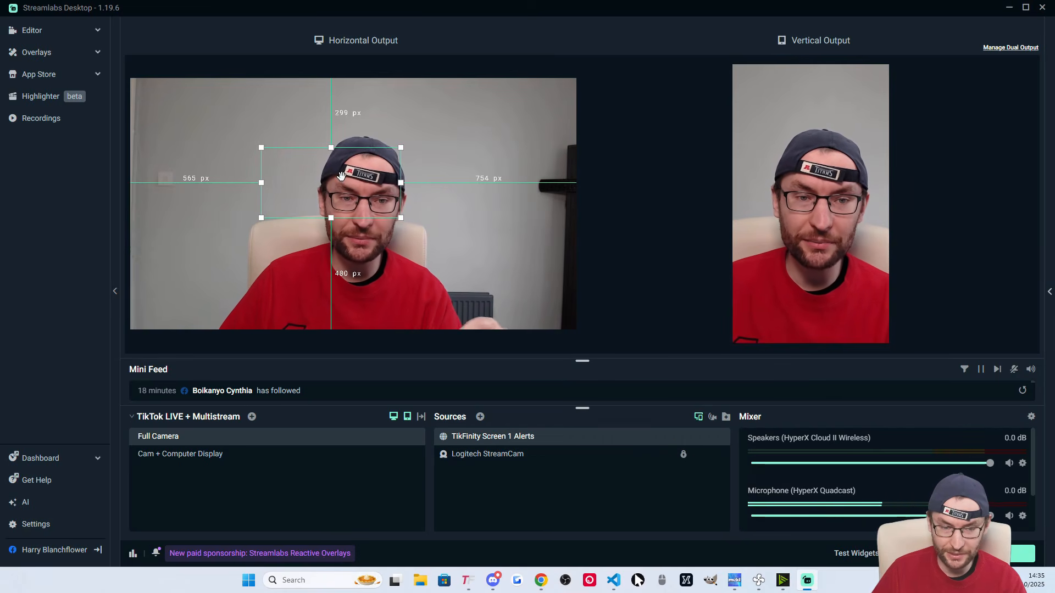
left_click(658, 438)
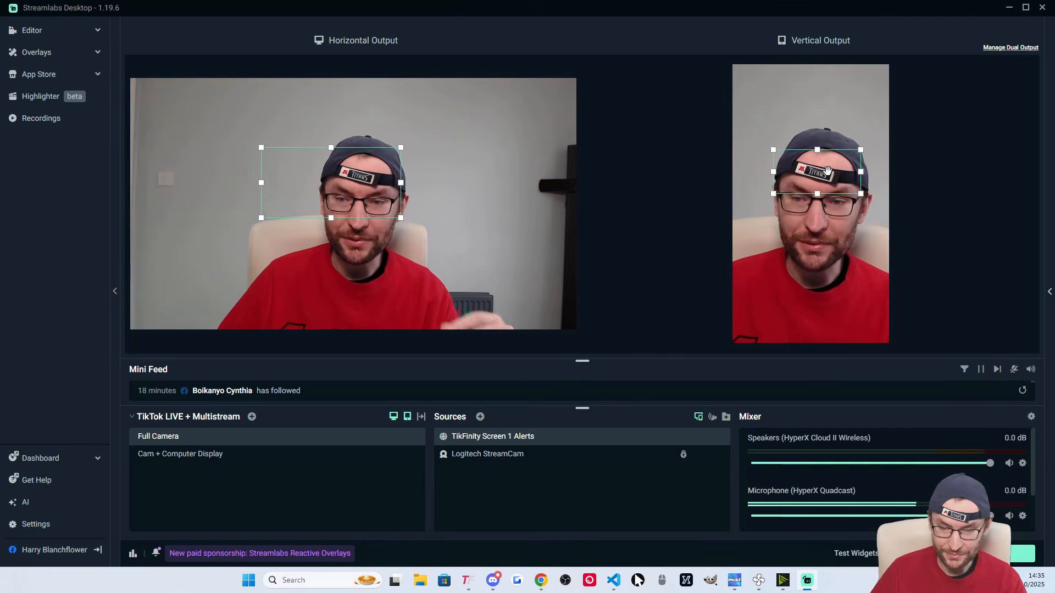
left_click(658, 438)
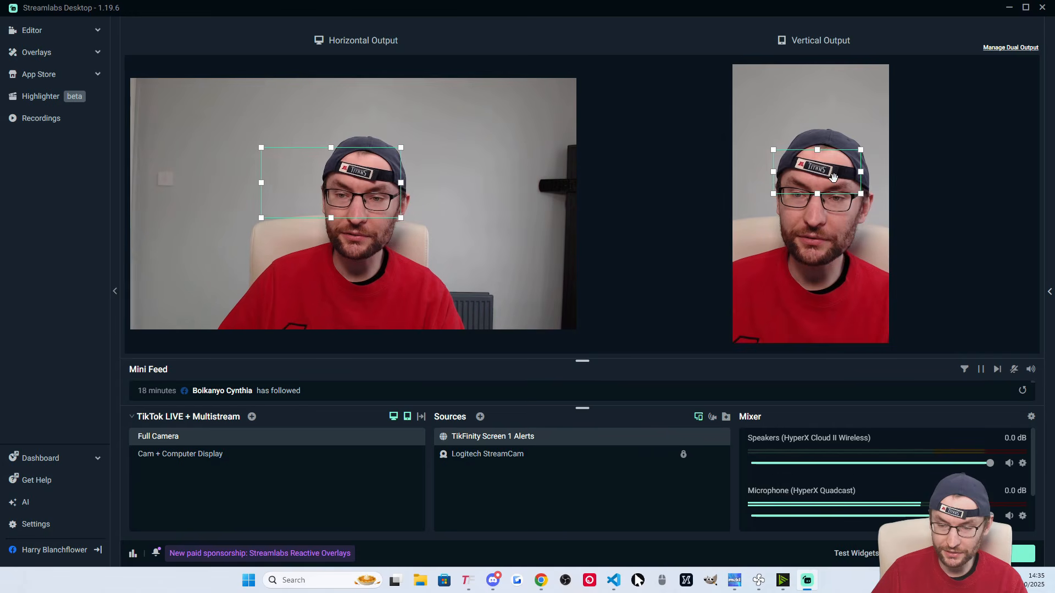
- Reposition the TikFinity Screen 1 Alerts source and center it on screen in both the horizontal and vertical outputs
left_click_drag(333, 182, 278, 169)
left_click_drag(825, 185, 813, 206)
right_click(270, 167)
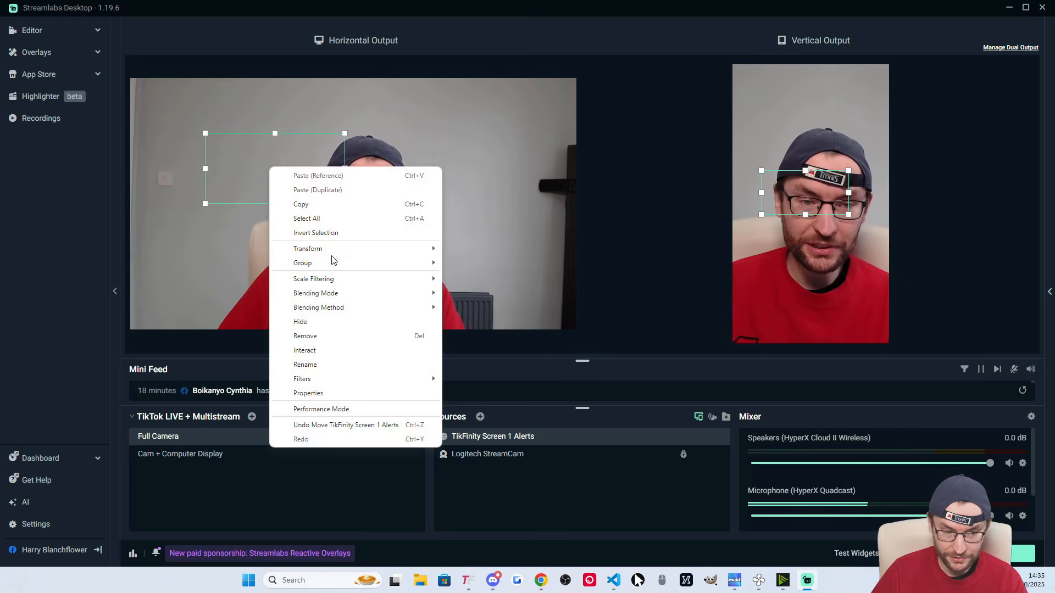
mouse_move(330, 250)
left_click(473, 309)
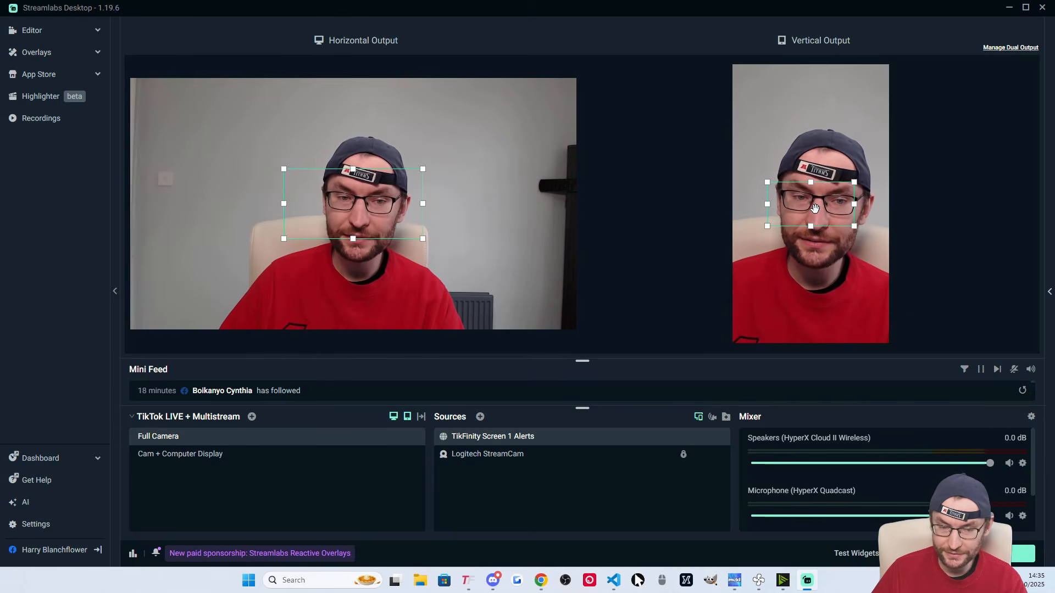
- Place a smaller TikFinity window over Streamlabs Desktop and simulate a follow to test the alert in both outputs
left_click(468, 580)
left_click_drag(803, 21, 600, 215)
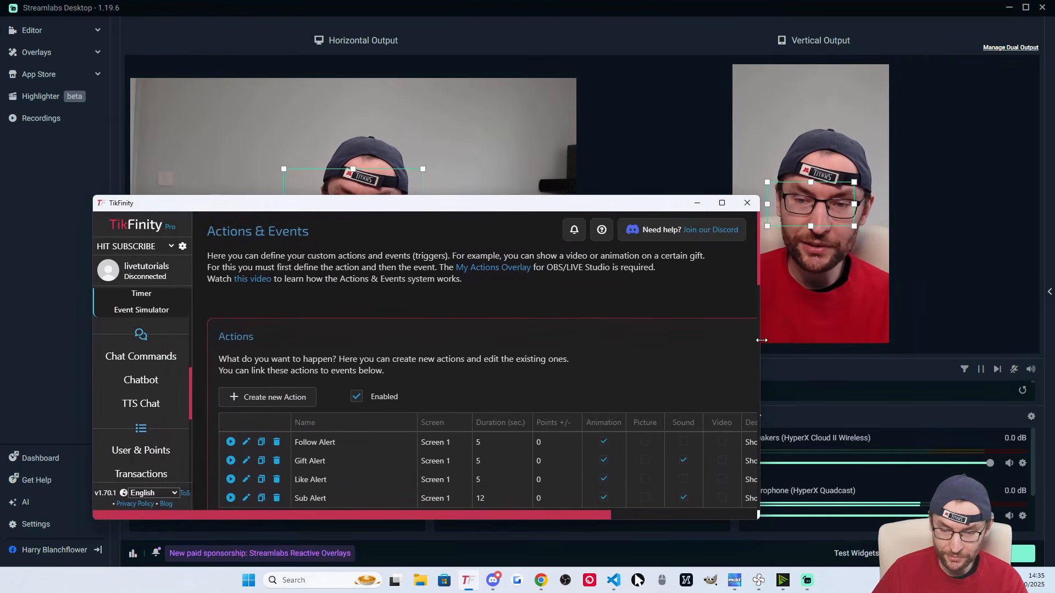
left_click_drag(467, 205, 385, 86)
scroll(352, 262, "down", 1)
scroll(352, 264, "down", 10)
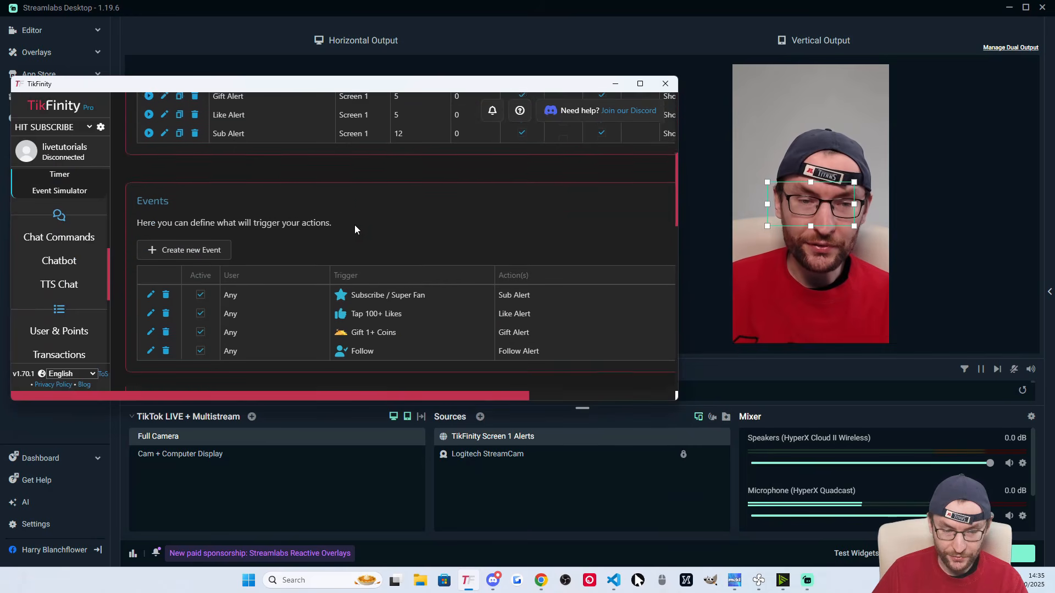
scroll(336, 256, "down", 2)
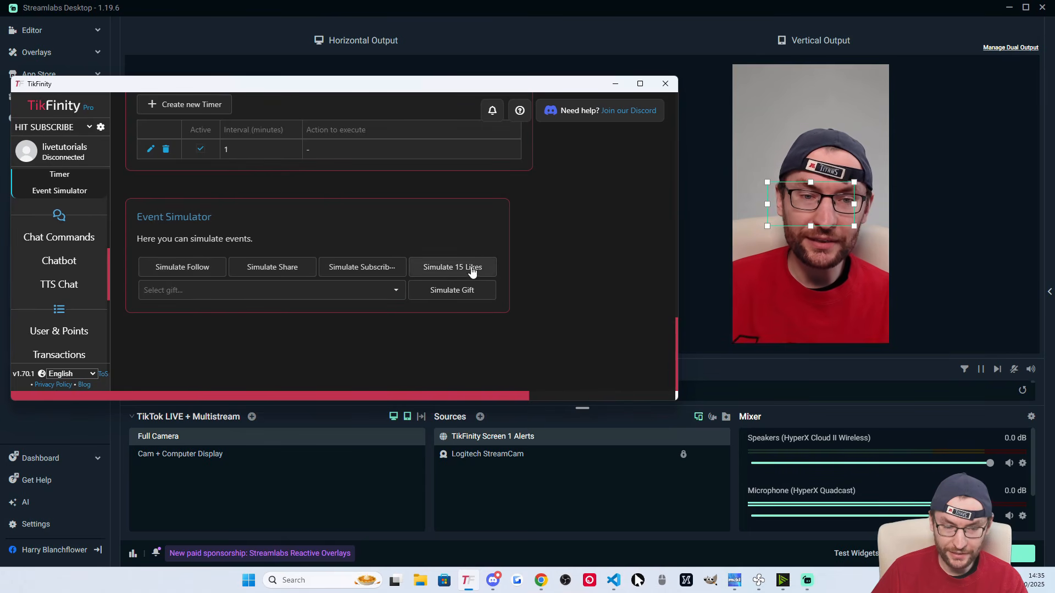
left_click(189, 273)
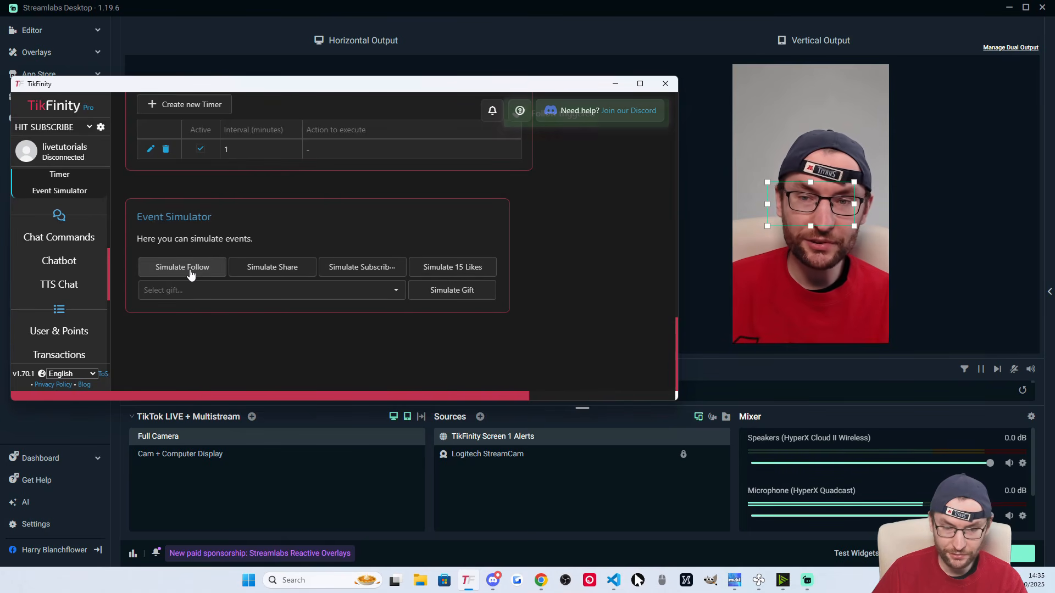
left_click_drag(419, 89, 549, 328)
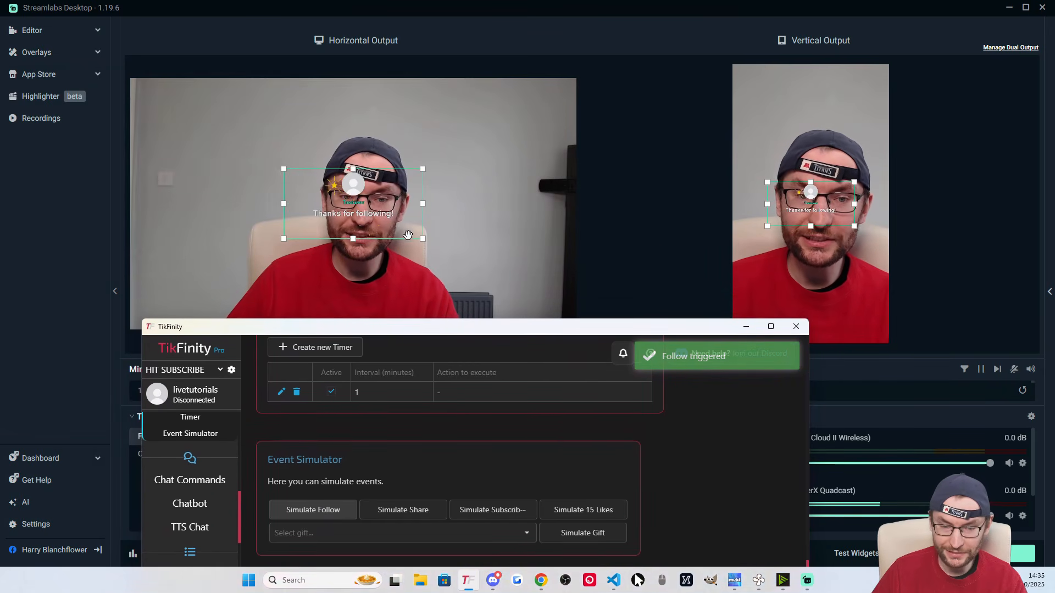
- Simulate a subscription in TikFinity's Event Simulator and uncover the Streamlabs previews to view the alert
left_click_drag(433, 326, 345, 127)
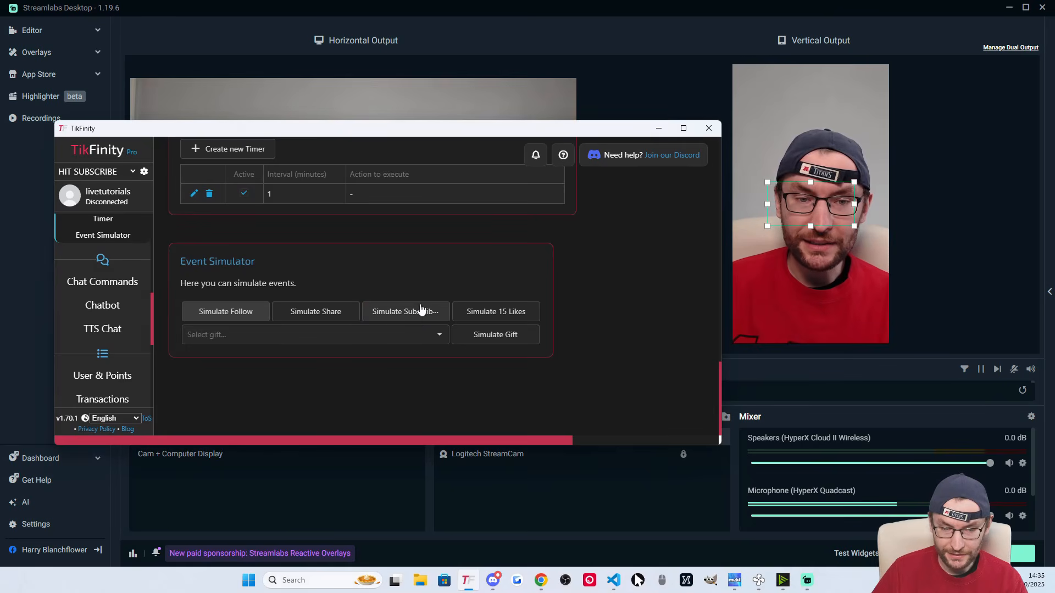
left_click(417, 311)
left_click_drag(457, 133, 527, 325)
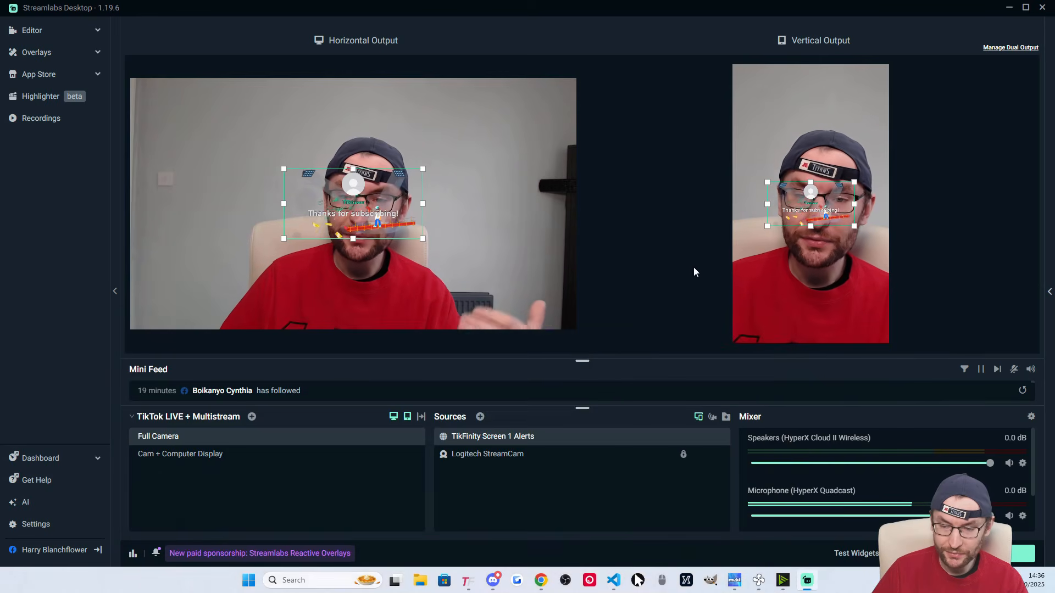
- Open the TikFinity Screen 1 Alerts browser source settings and simulate a gift in TikFinity to preview the alert
left_click(729, 321)
double_click(513, 438)
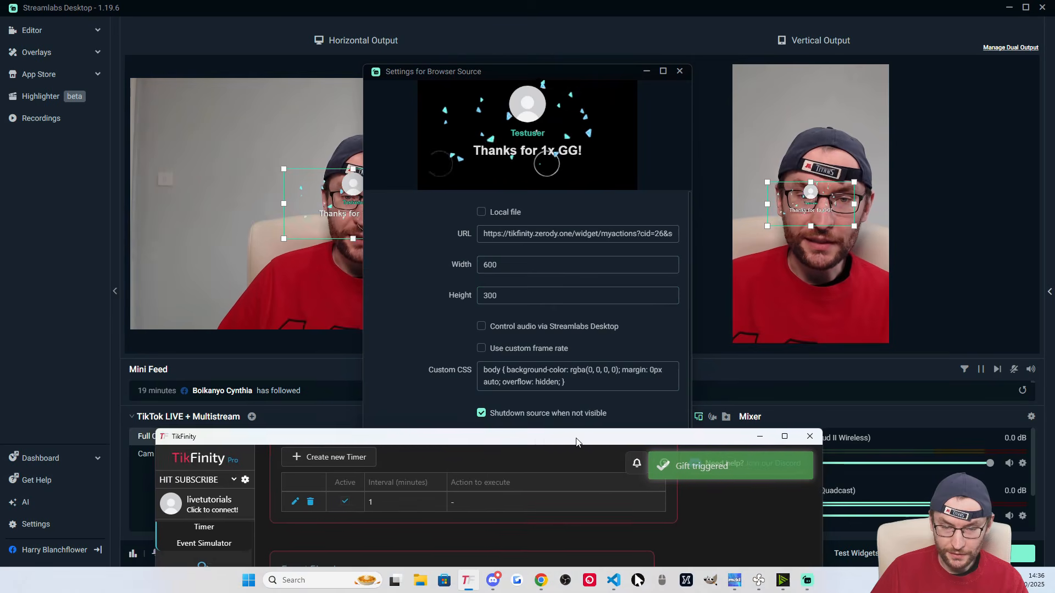
left_click_drag(576, 438, 563, 452)
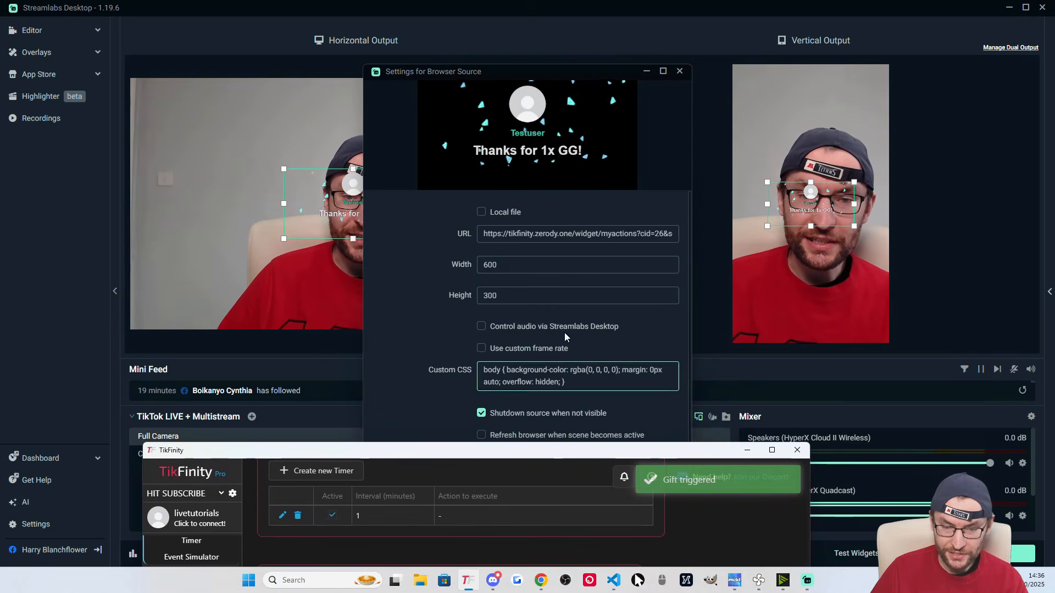
left_click(482, 71)
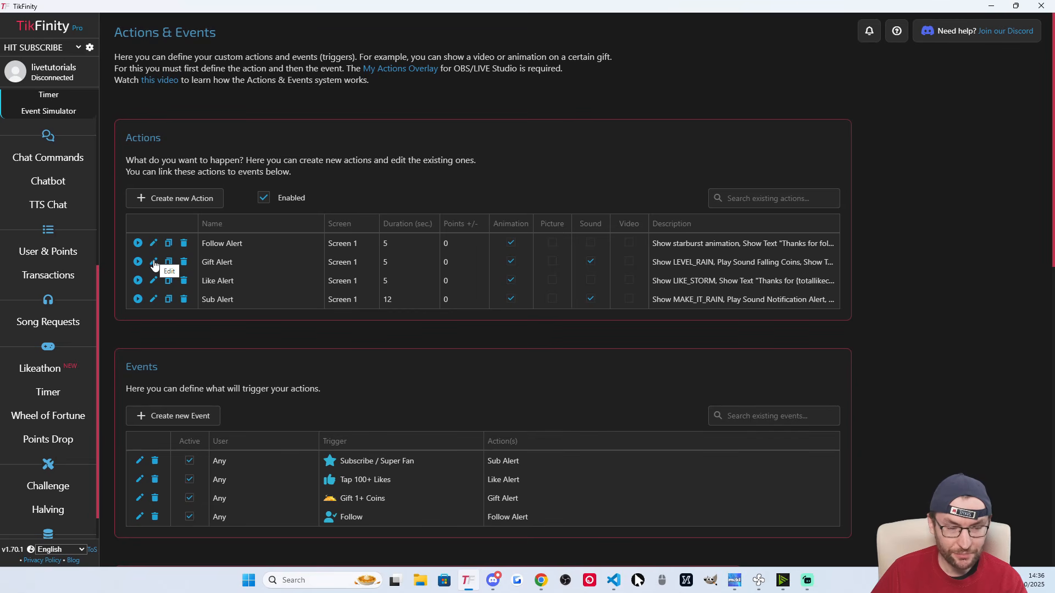
- Switch to TikFinity and review the Sub Alert action's animation, audio and alert text settings, then close it without changes
left_click(154, 300)
scroll(697, 202, "down", 3)
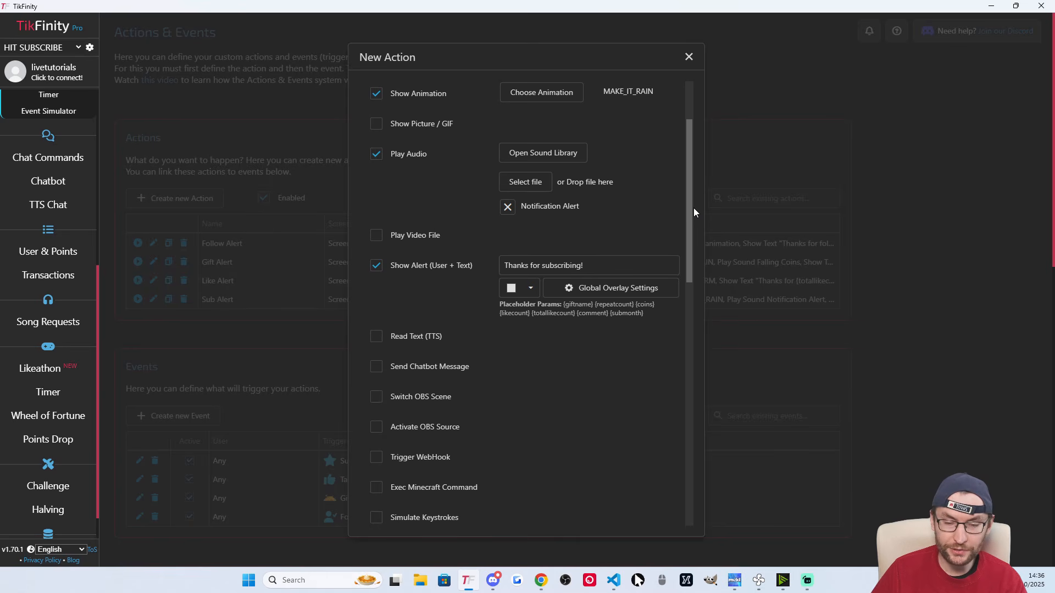
scroll(693, 208, "down", 2)
left_click(255, 351)
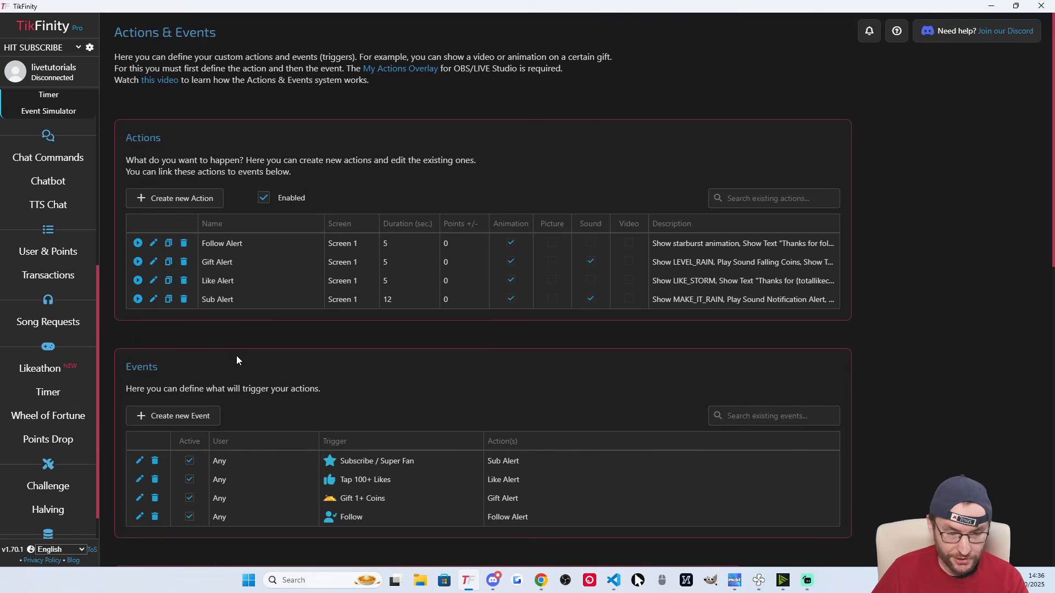
- Deactivate the Tap 100+ Likes event in TikFinity and open that event to review its trigger settings
left_click(190, 481)
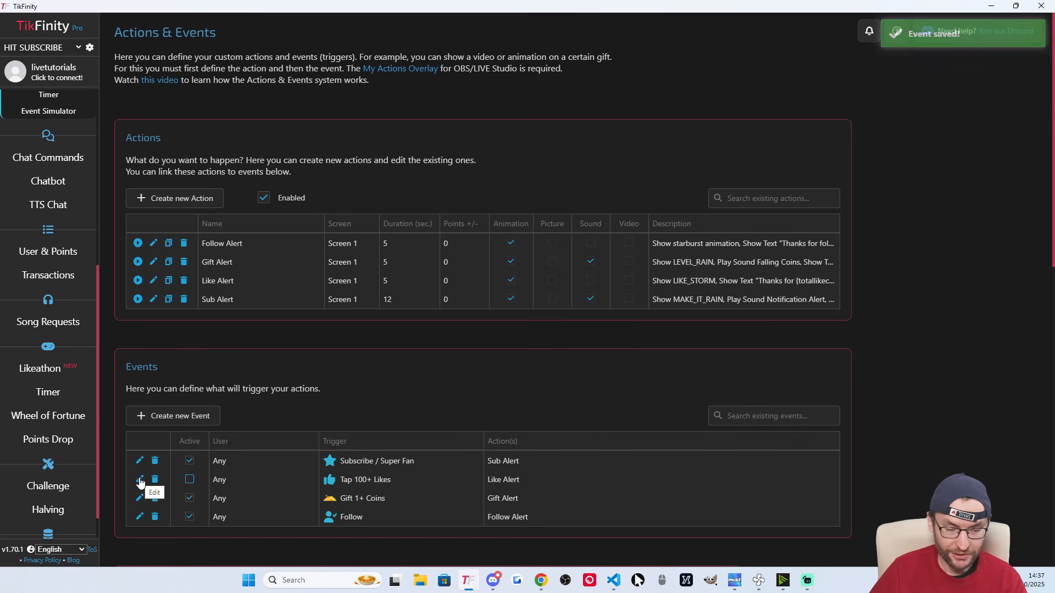
left_click(140, 479)
scroll(532, 337, "down", 4)
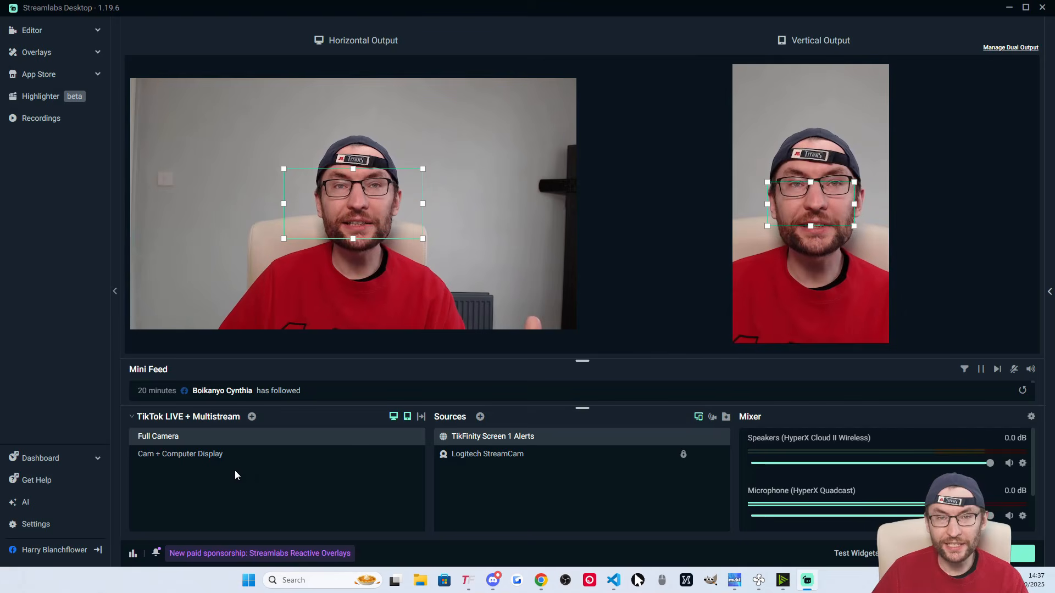
- In Streamlabs Desktop, add the existing TikFinity Screen 1 Alerts browser source to the Cam + Computer Display scene
left_click(193, 459)
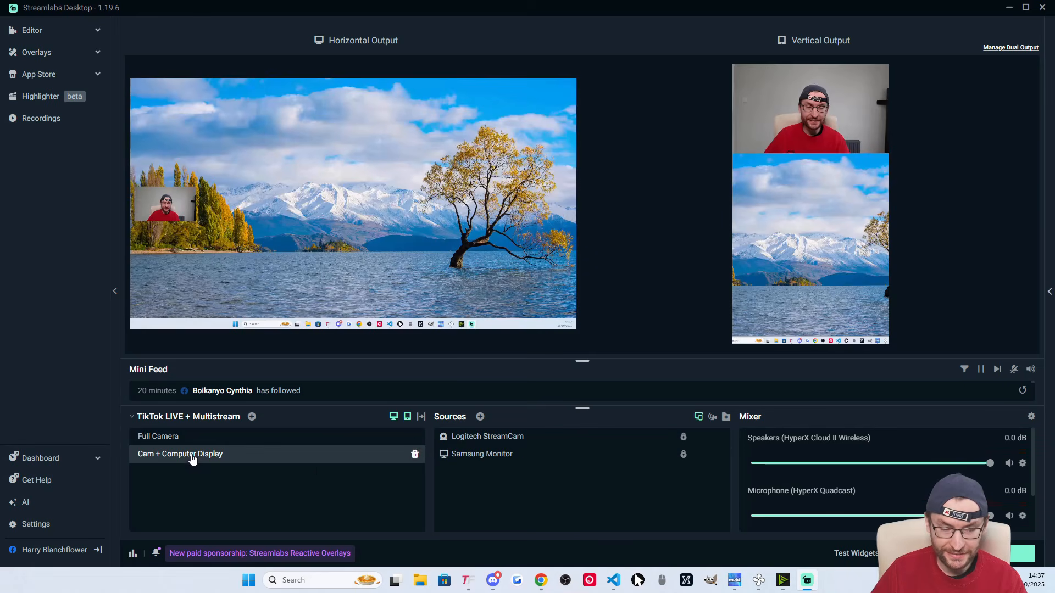
left_click(481, 419)
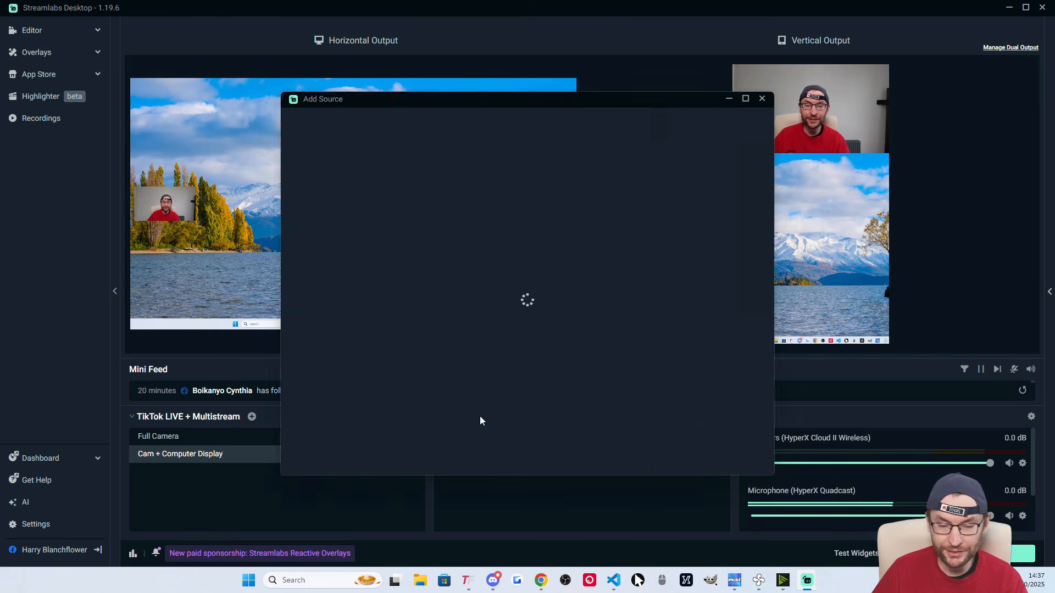
left_click(363, 305)
left_click(740, 459)
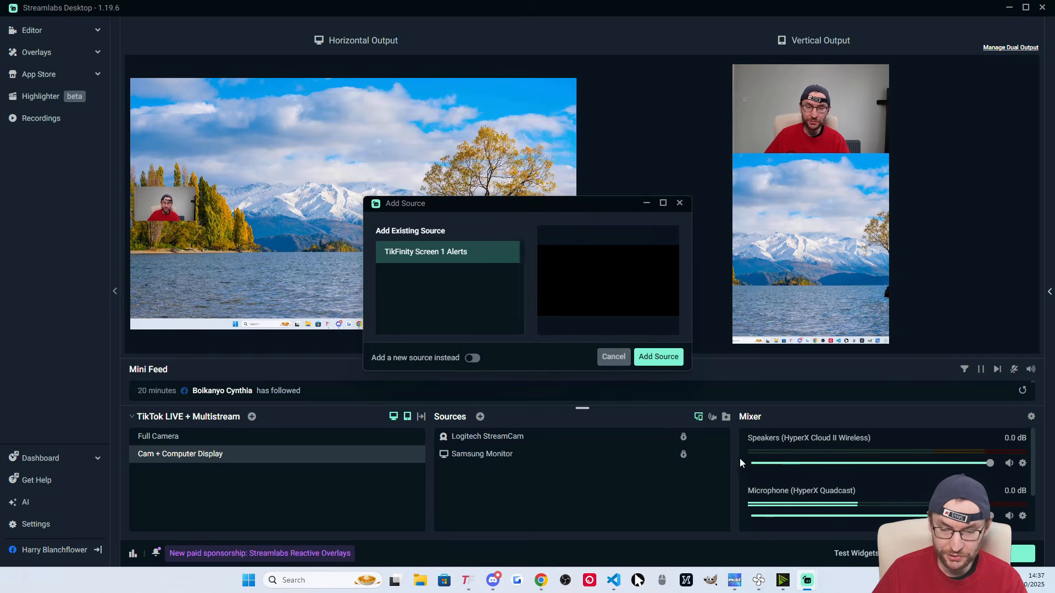
left_click(663, 357)
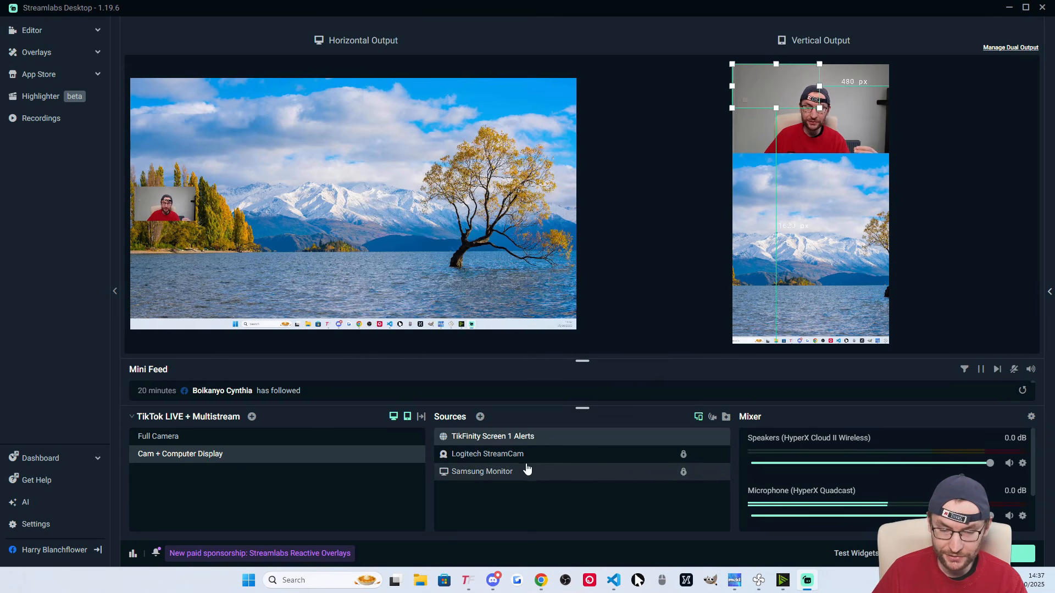
- Place the TikFinity alerts over the webcam in the vertical output and at the horizontal output's upper middle, and lock the source in both scenes
left_click(487, 435)
left_click_drag(781, 87, 820, 179)
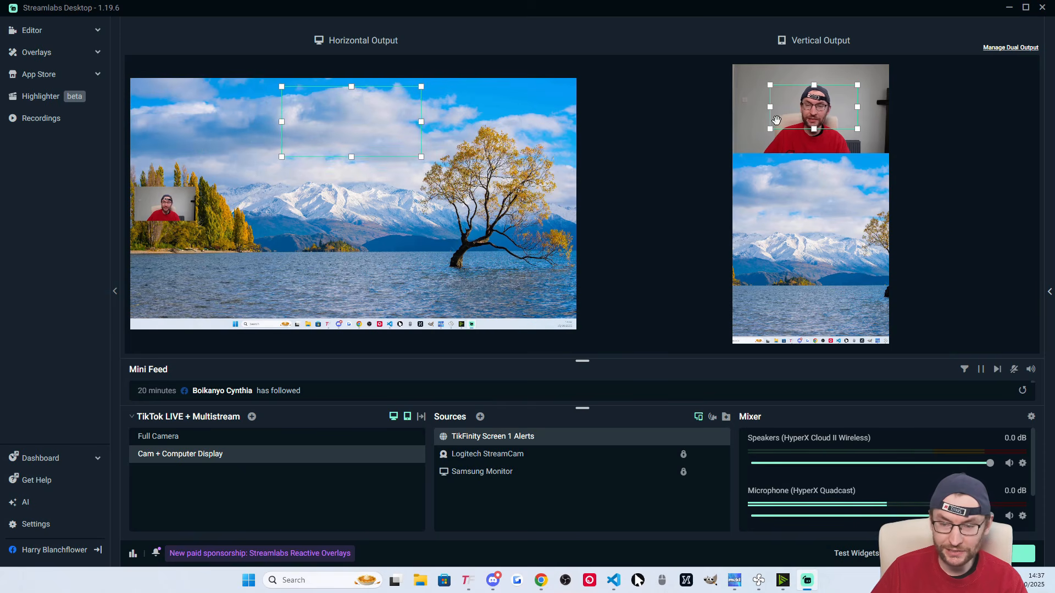
left_click_drag(814, 112, 813, 113)
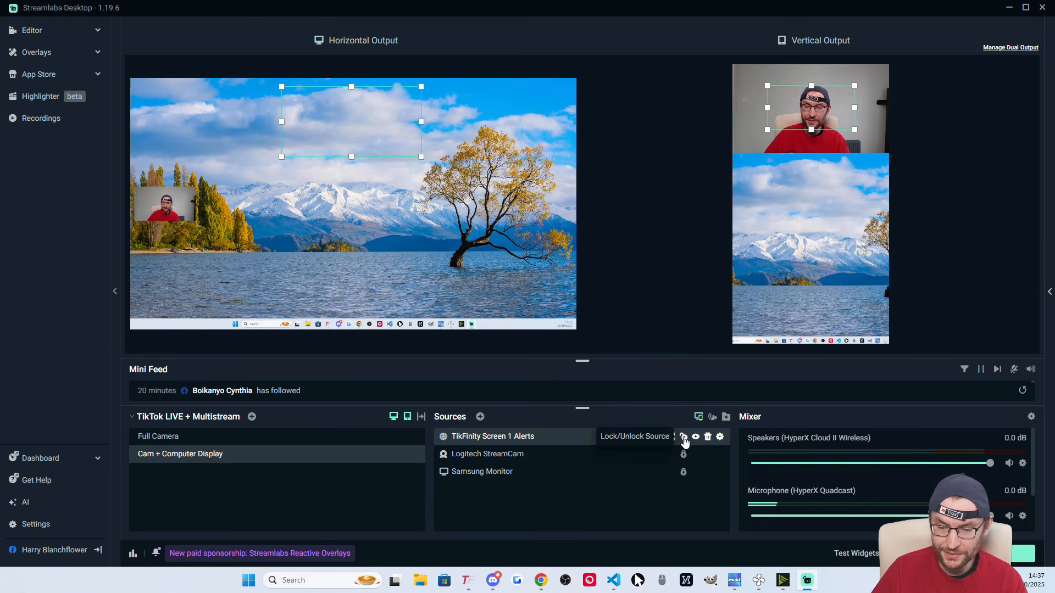
left_click(198, 439)
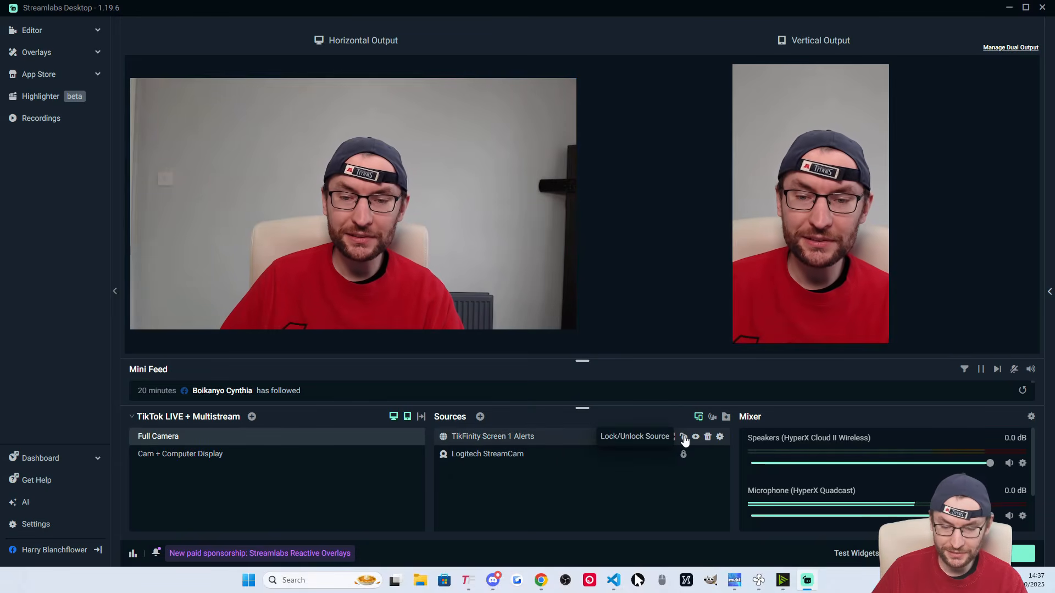
left_click(683, 439)
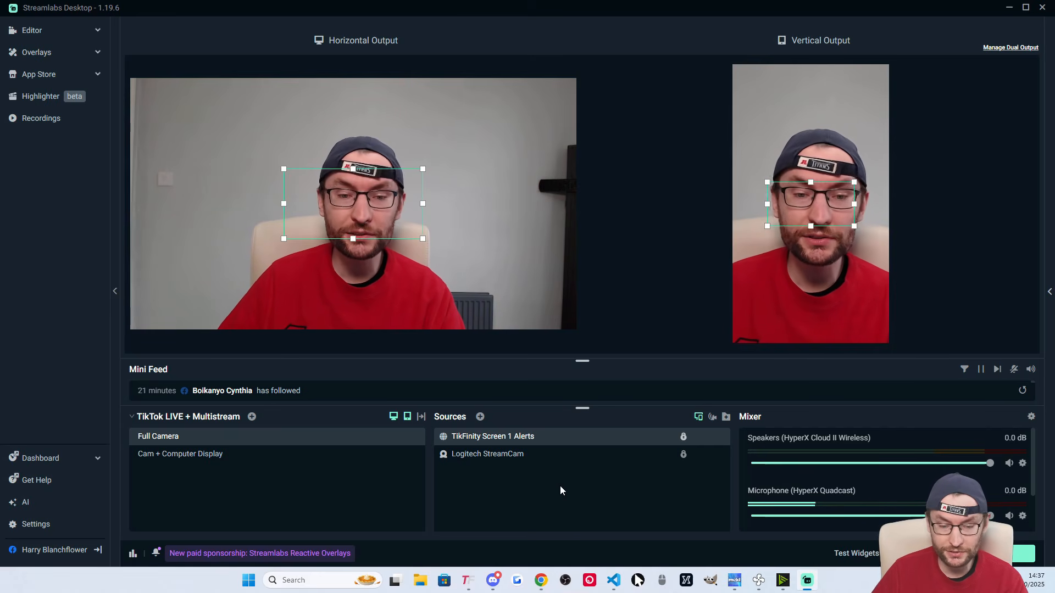
- Add a new Alert Box source named Alert Box to the Full Camera scene, keeping its default settings
left_click(480, 417)
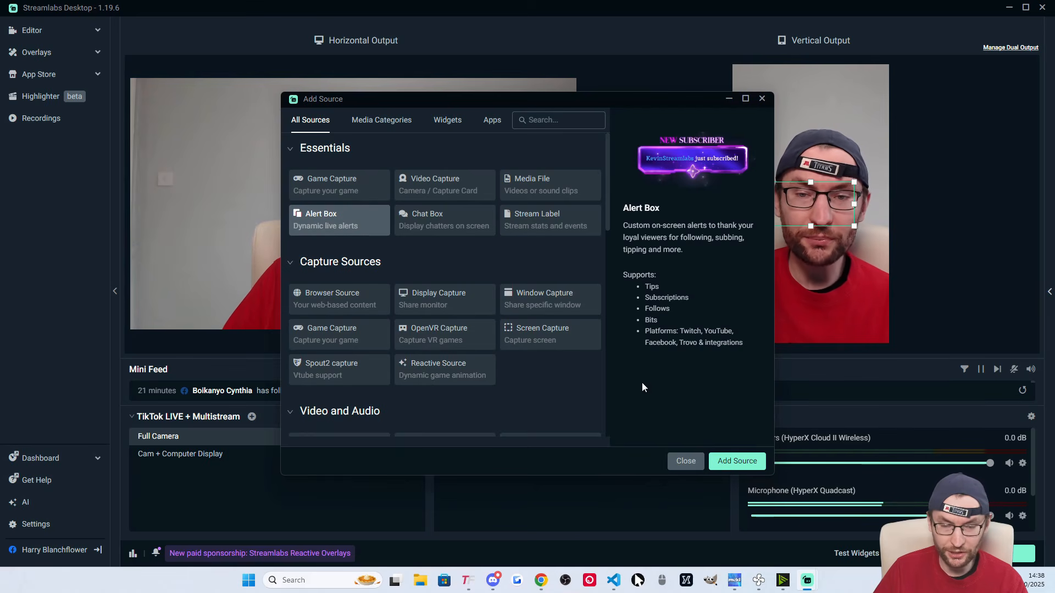
left_click(731, 463)
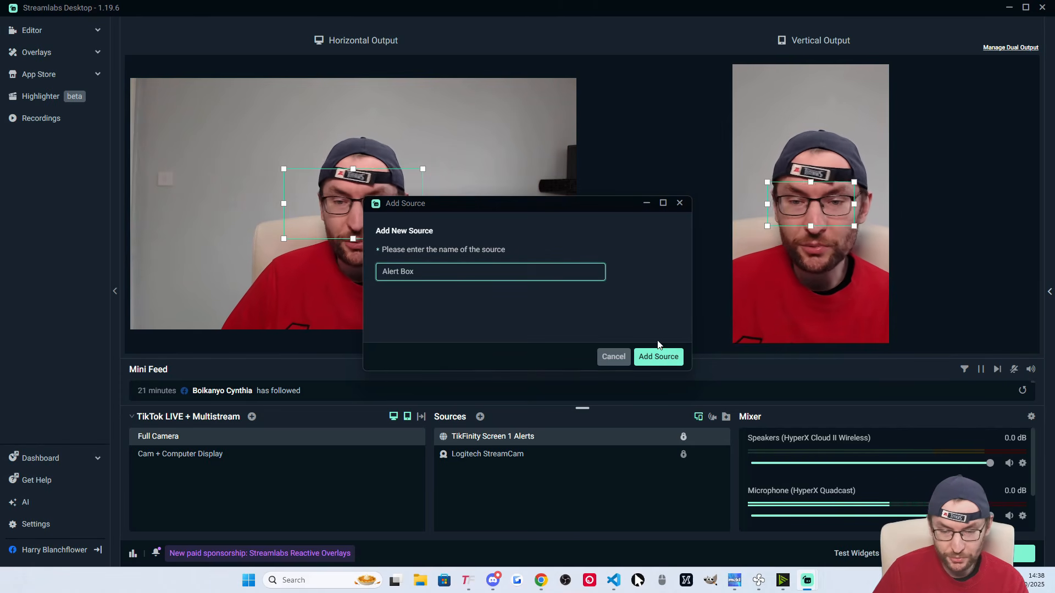
left_click(669, 360)
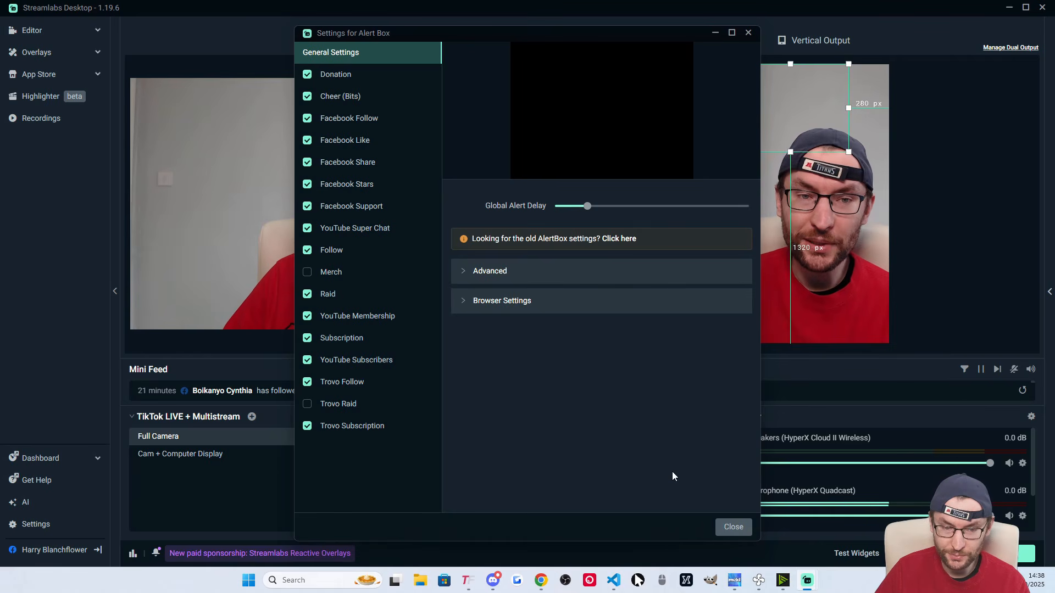
left_click(734, 533)
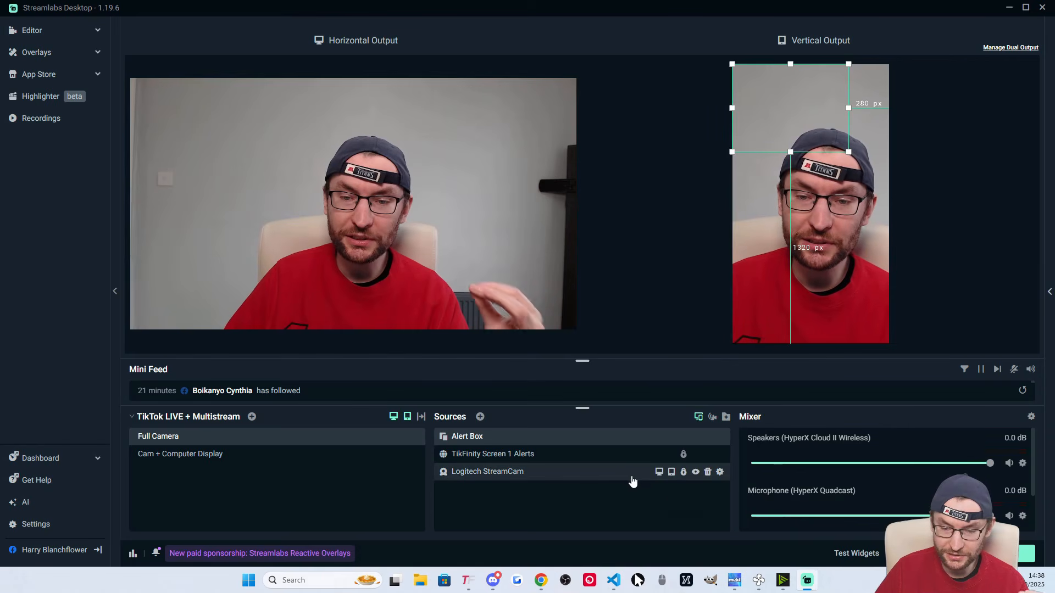
- Shrink the Alert Box in both outputs, placing it beside the presenter in the horizontal and below the eyes in the vertical
left_click(471, 439)
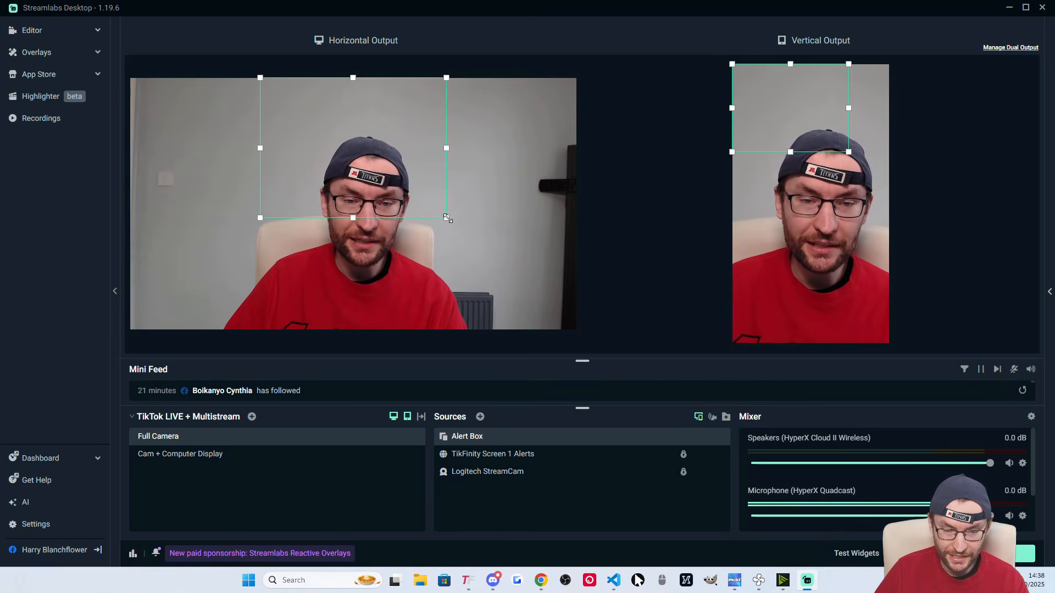
left_click_drag(445, 217, 362, 154)
left_click_drag(850, 154, 815, 127)
left_click_drag(761, 96, 821, 245)
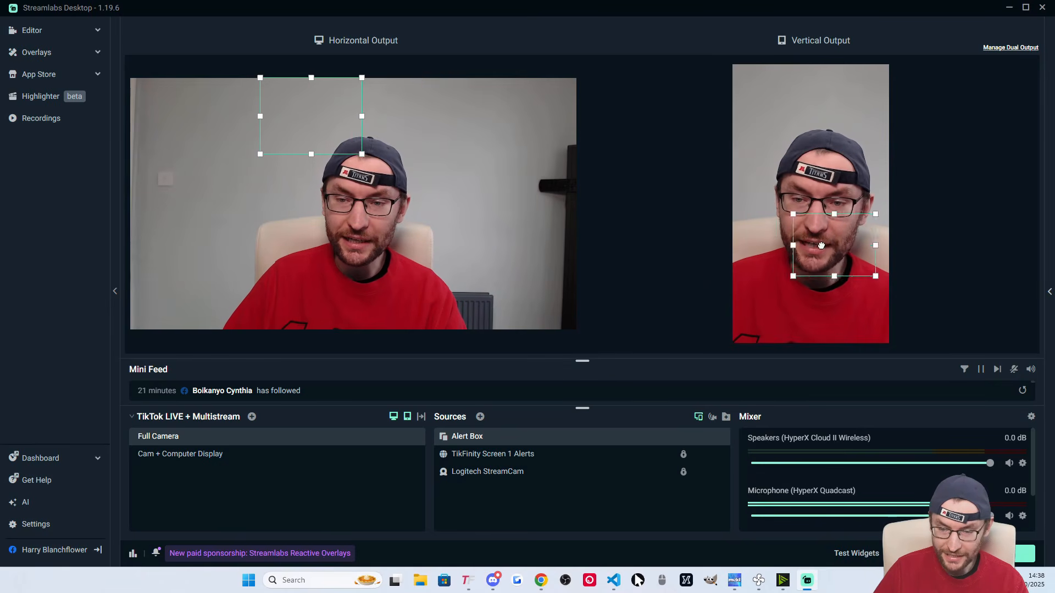
left_click_drag(313, 131, 512, 229)
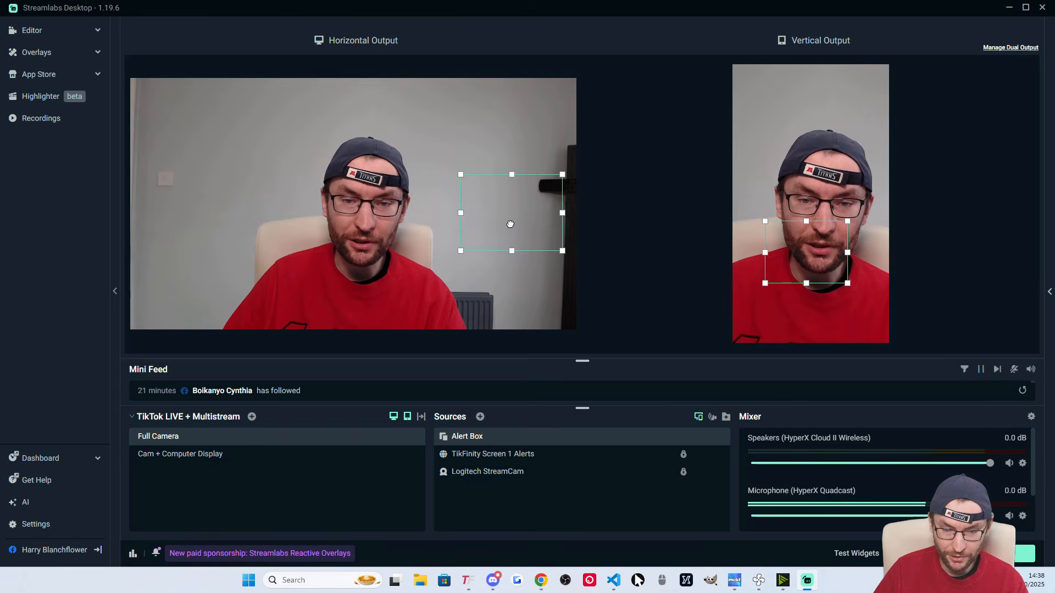
left_click_drag(832, 251, 839, 255)
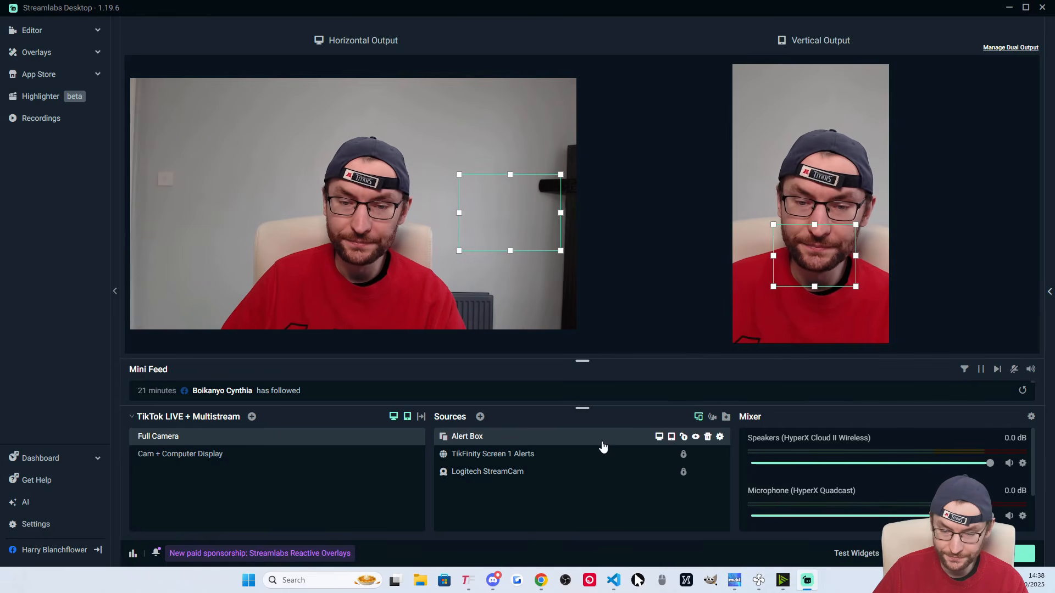
- Lock the Alert Box source in the Full Camera scene and hide it from the vertical output
left_click(684, 438)
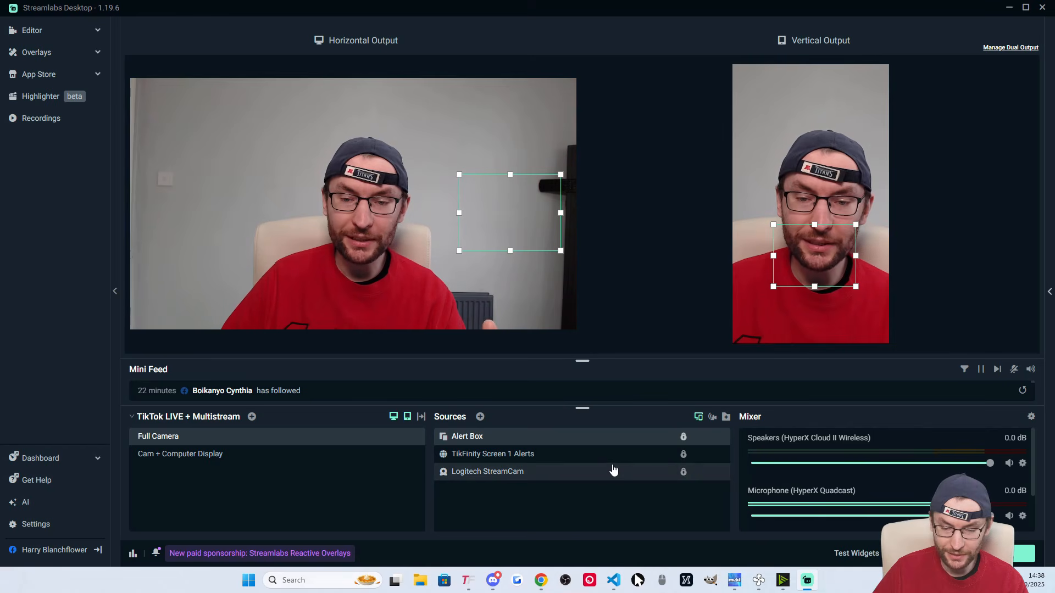
mouse_move(672, 440)
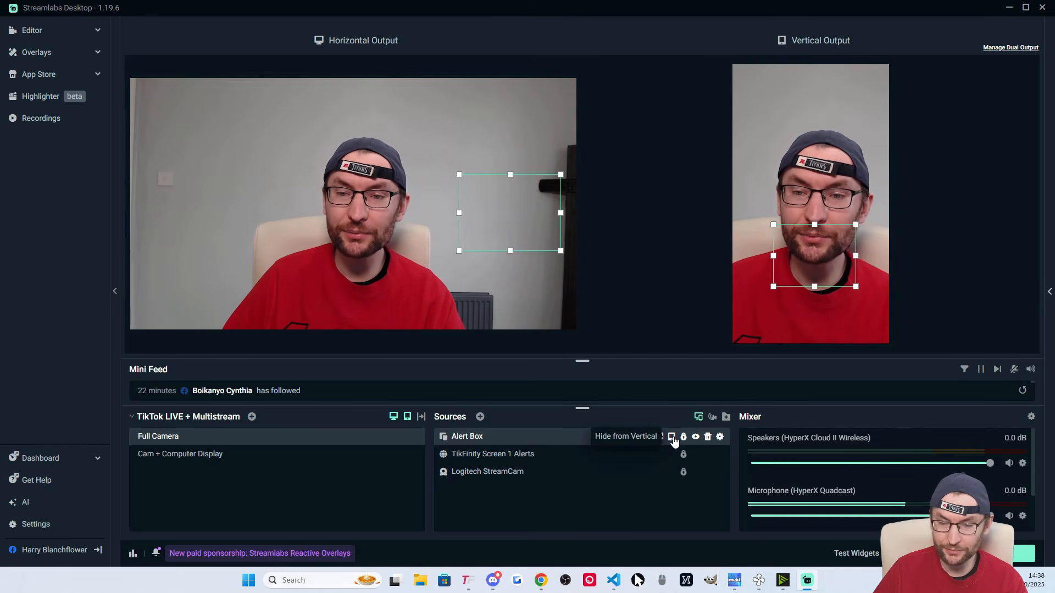
left_click(671, 438)
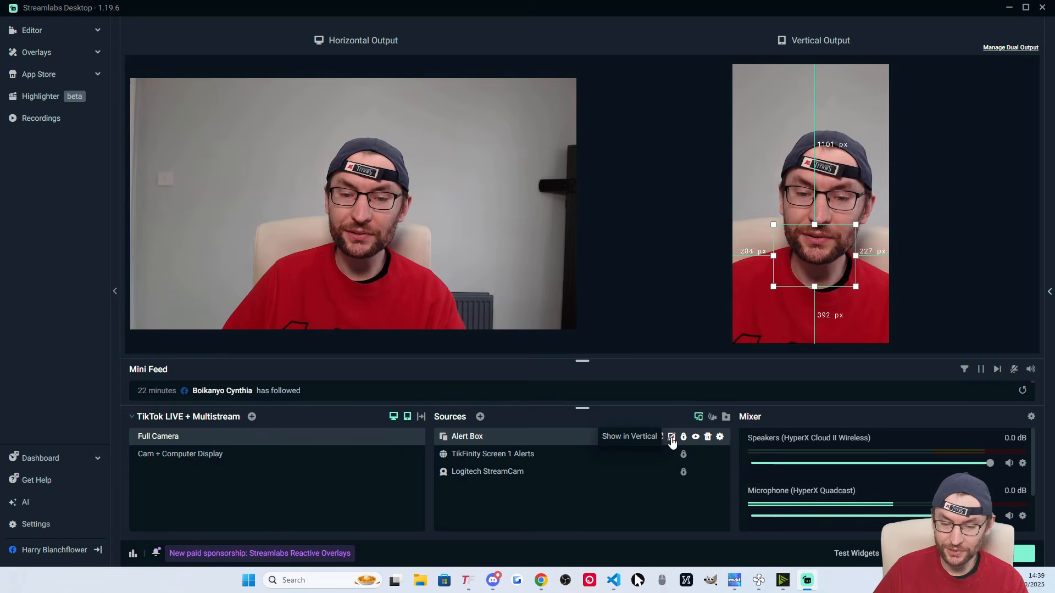
- Add the existing Alert Box source to the Cam + Computer Display scene
left_click(201, 456)
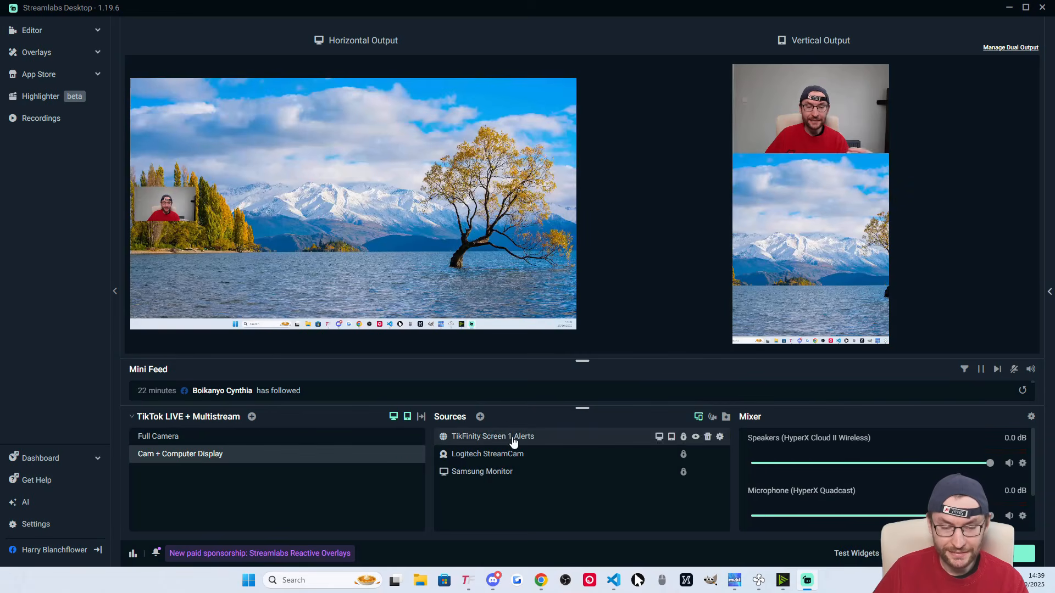
left_click(480, 417)
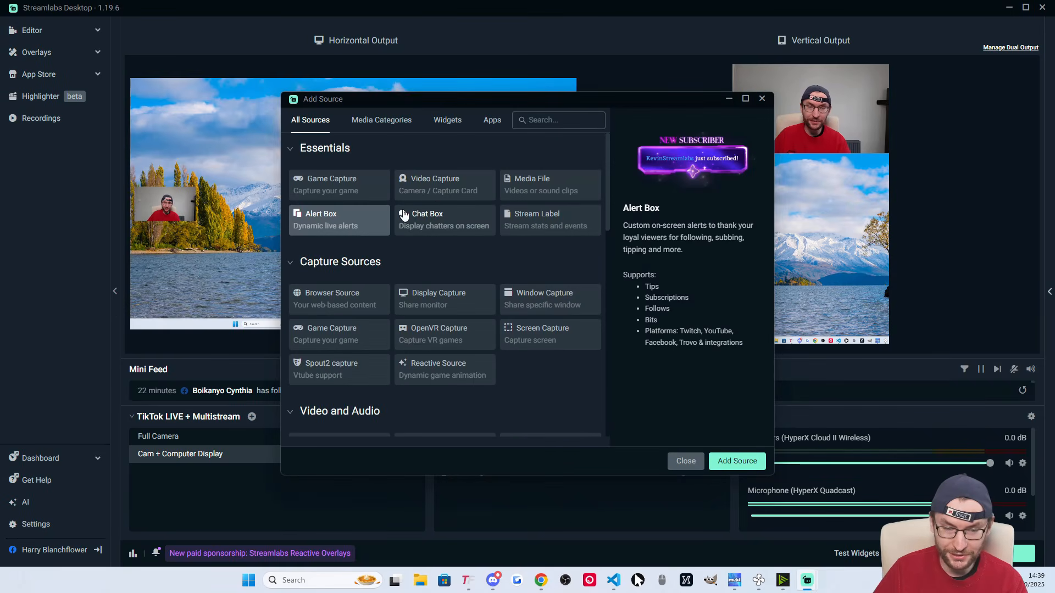
left_click(738, 461)
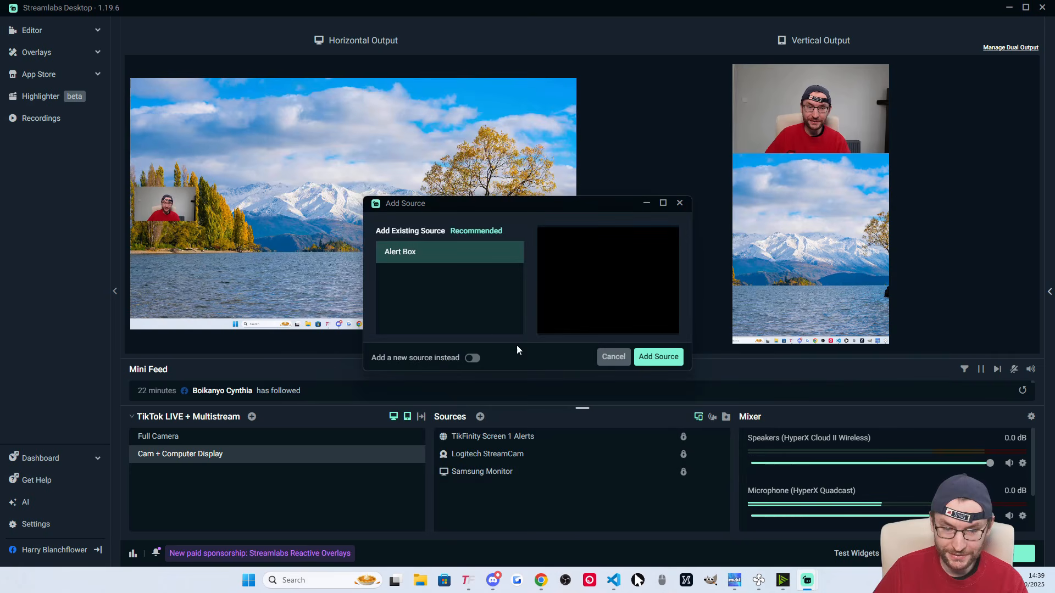
left_click(671, 358)
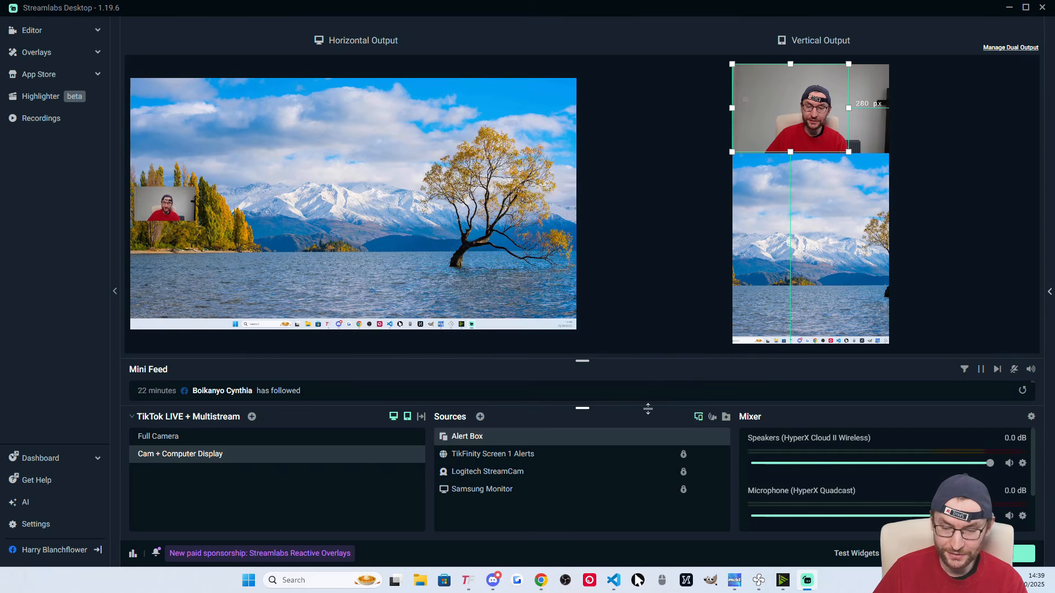
- Place the Alert Box below the vertical webcam, shrink it near the horizontal output's lower middle, and lock the source
left_click_drag(788, 125, 811, 290)
left_click_drag(209, 153, 419, 263)
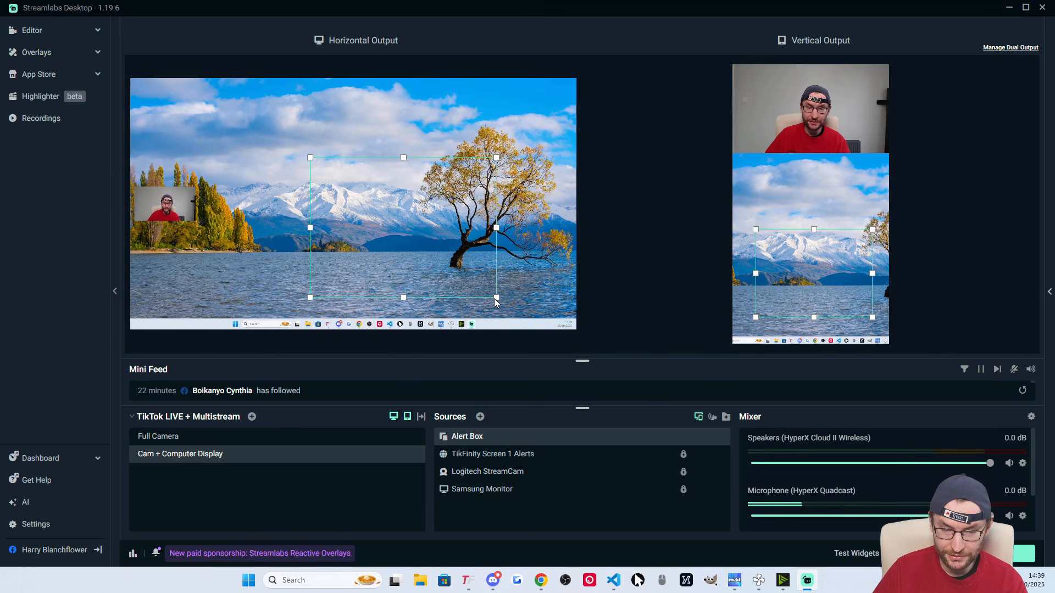
left_click_drag(496, 298, 362, 284)
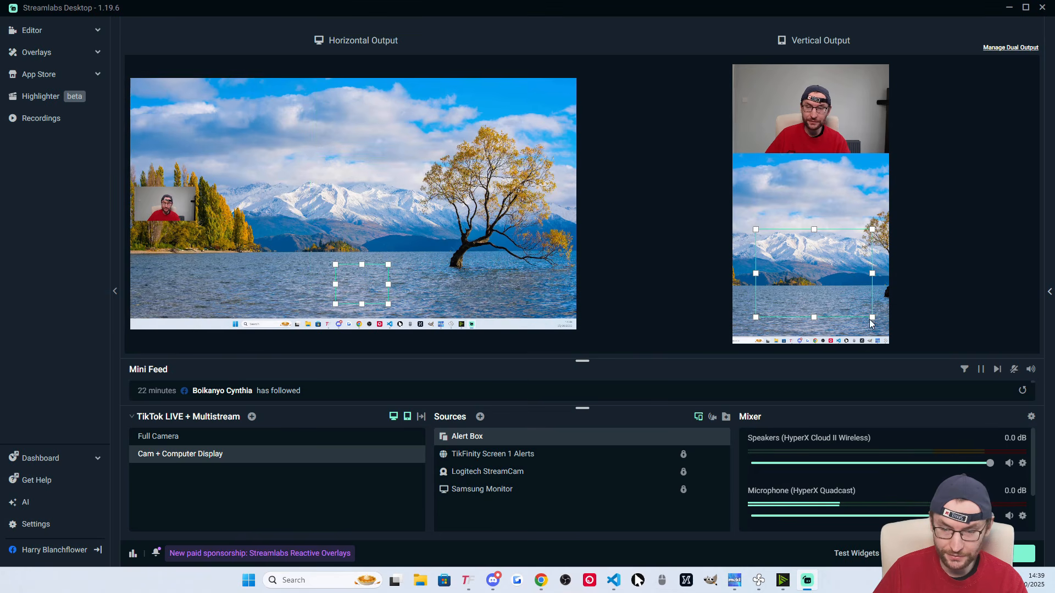
left_click(682, 436)
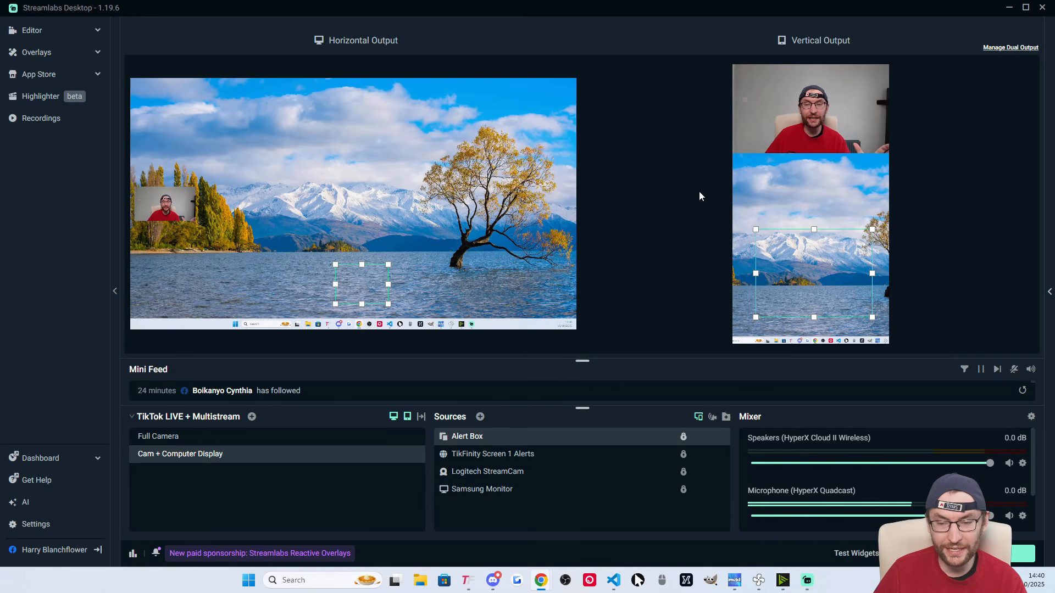
- Open the library of scene overlays to browse the available designs
left_click(39, 55)
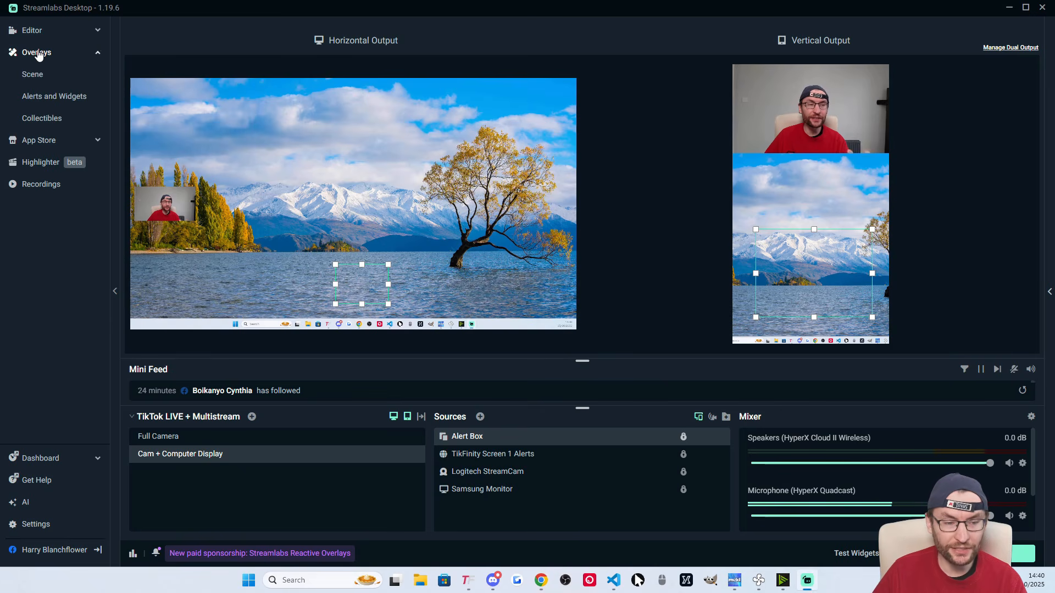
left_click(36, 79)
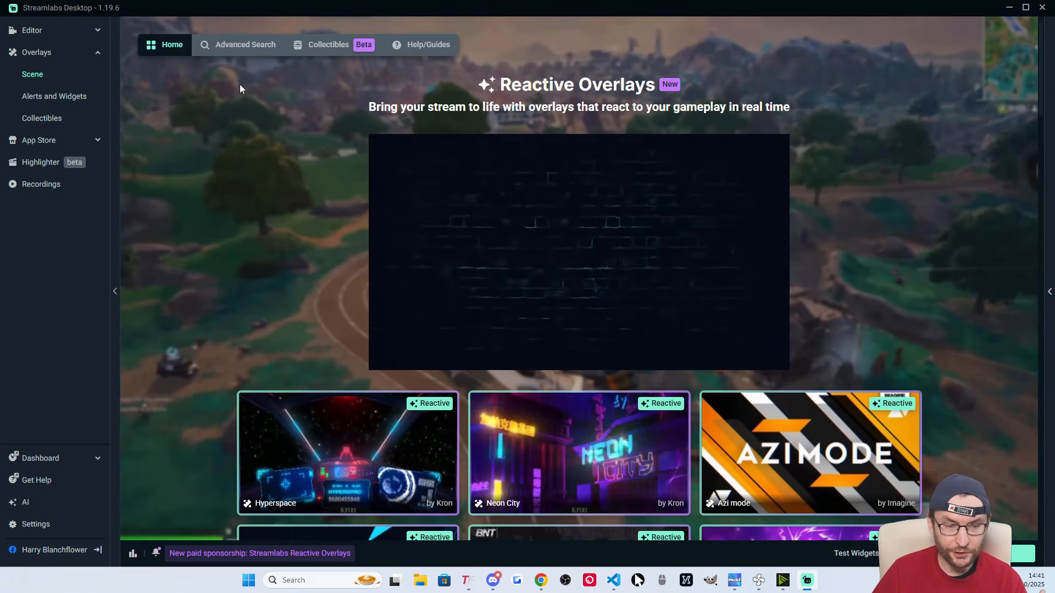
- Search the overlay library for "free" designs and return to the library's home page
left_click(230, 50)
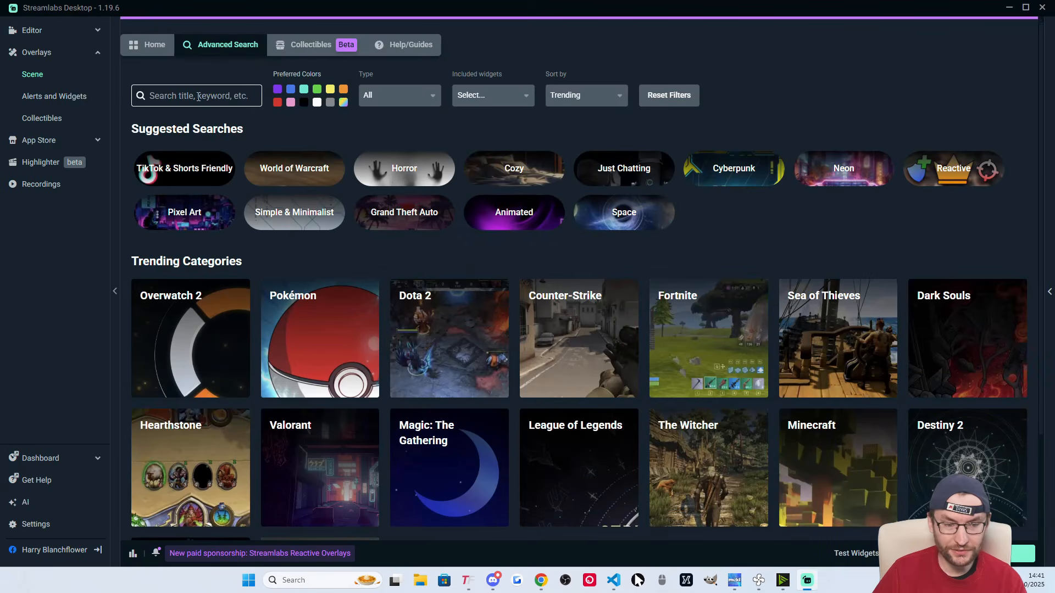
type("free")
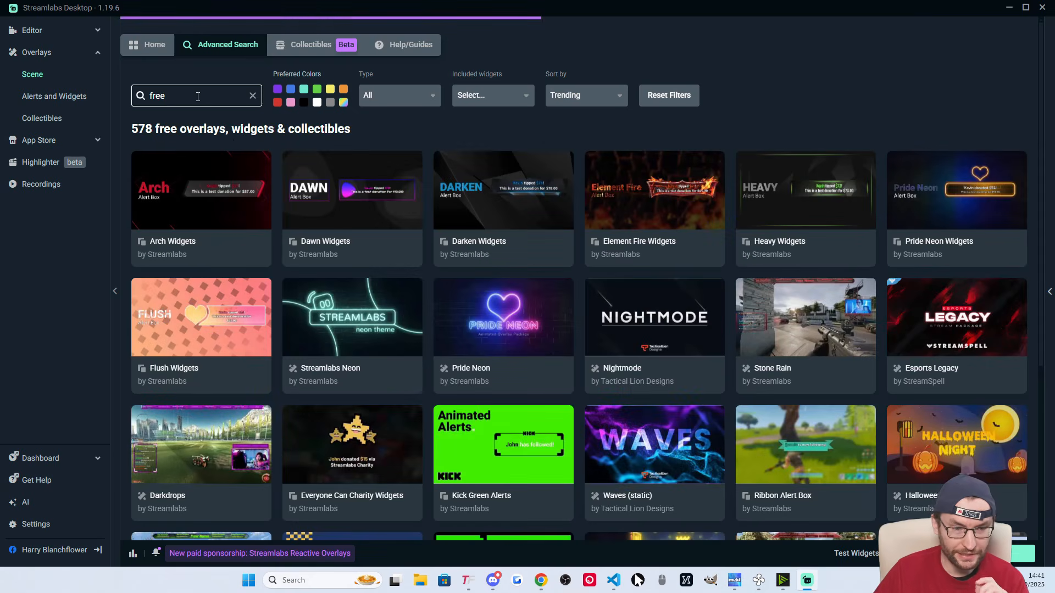
left_click(168, 53)
- Install the Mirror overlay by Tactical Lion Designs from the TikTok & Shorts Friendly selection, including all of its components
scroll(205, 214, "down", 9)
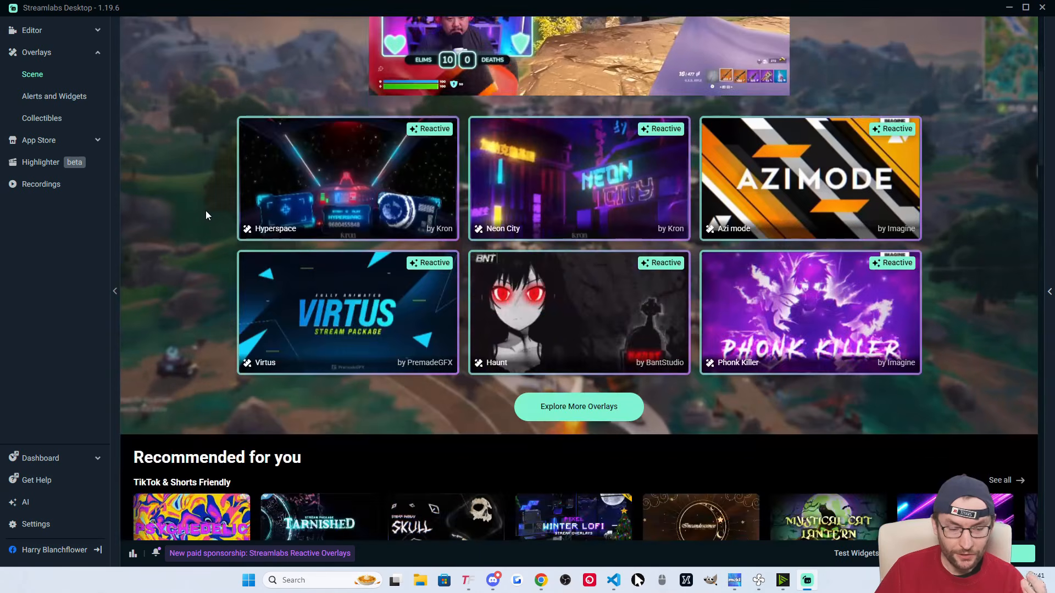
left_click(186, 264)
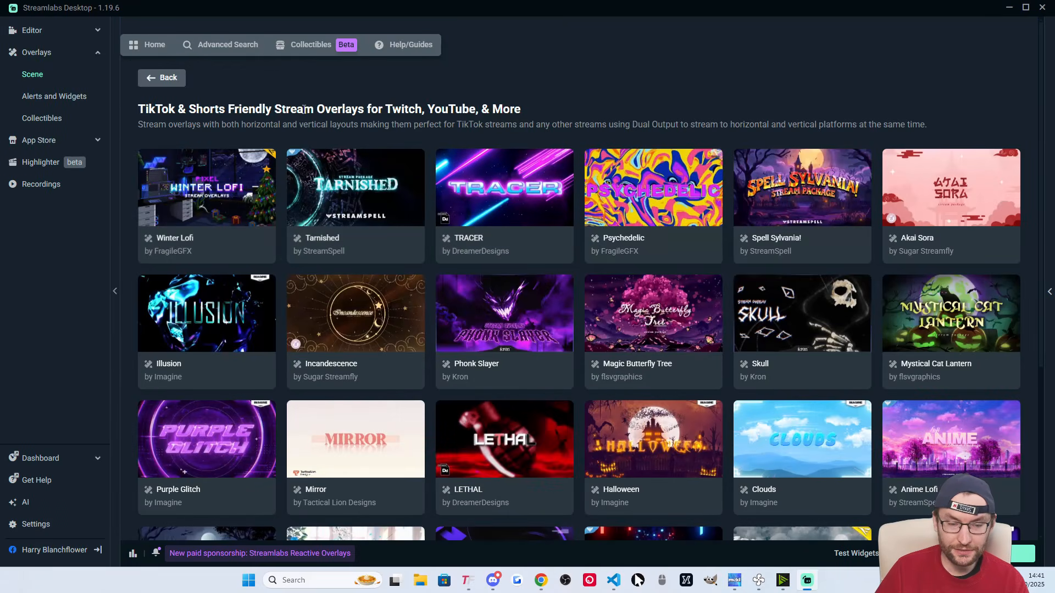
scroll(368, 362, "down", 2)
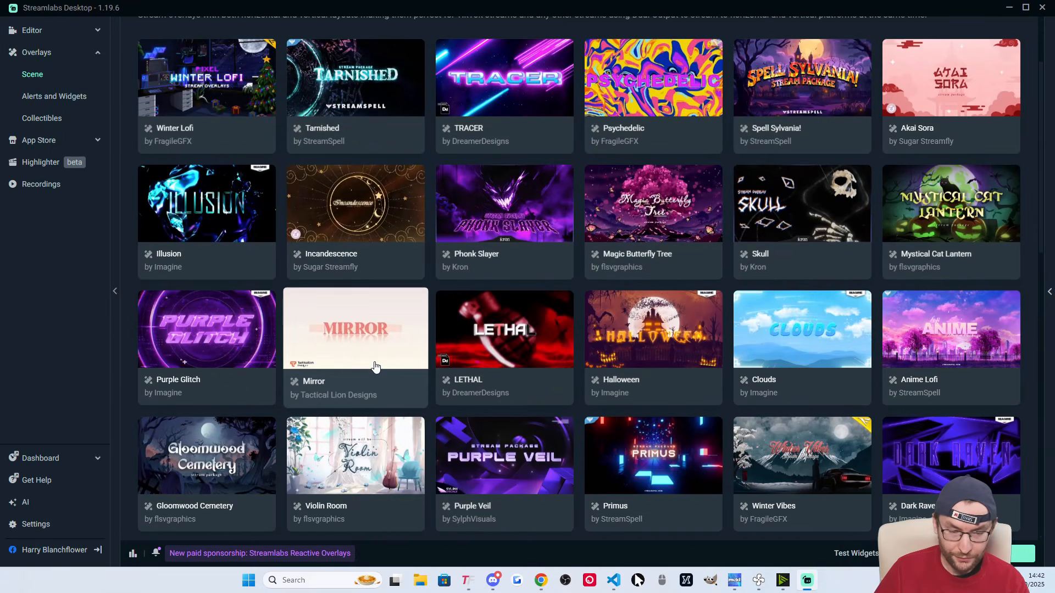
left_click(353, 389)
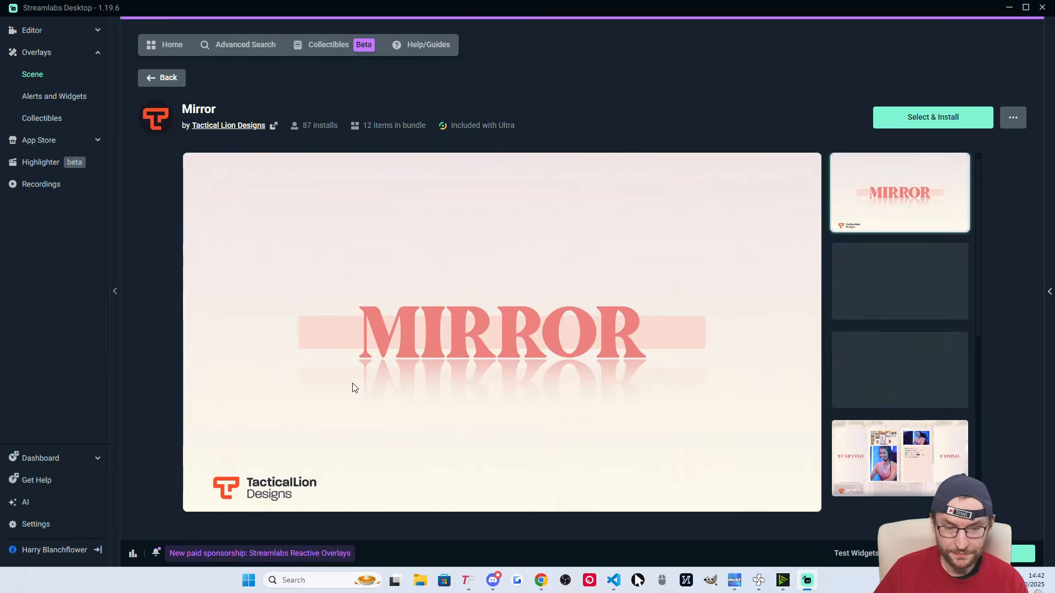
left_click(937, 122)
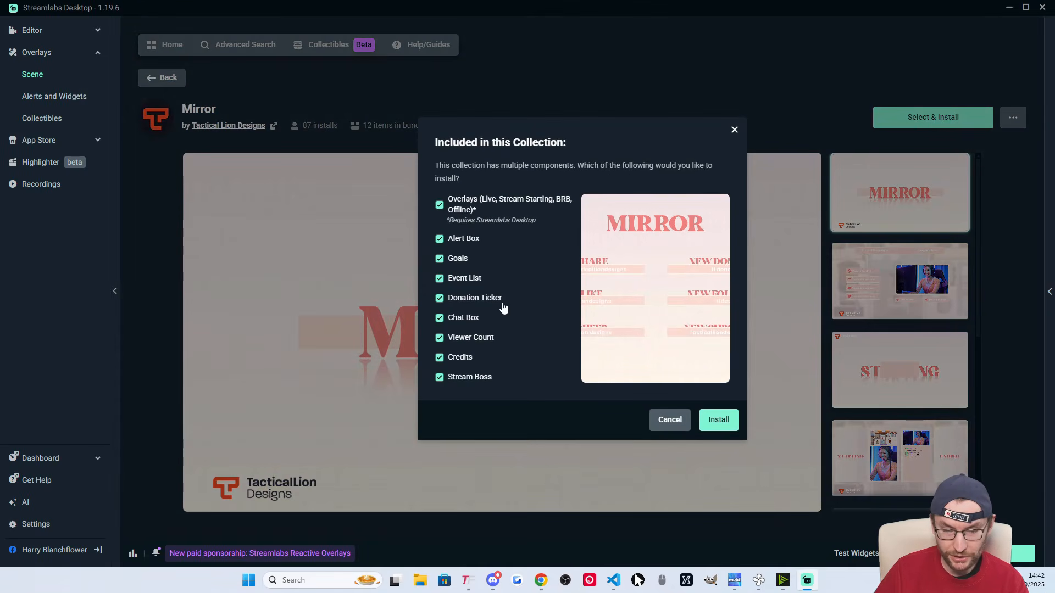
left_click(717, 421)
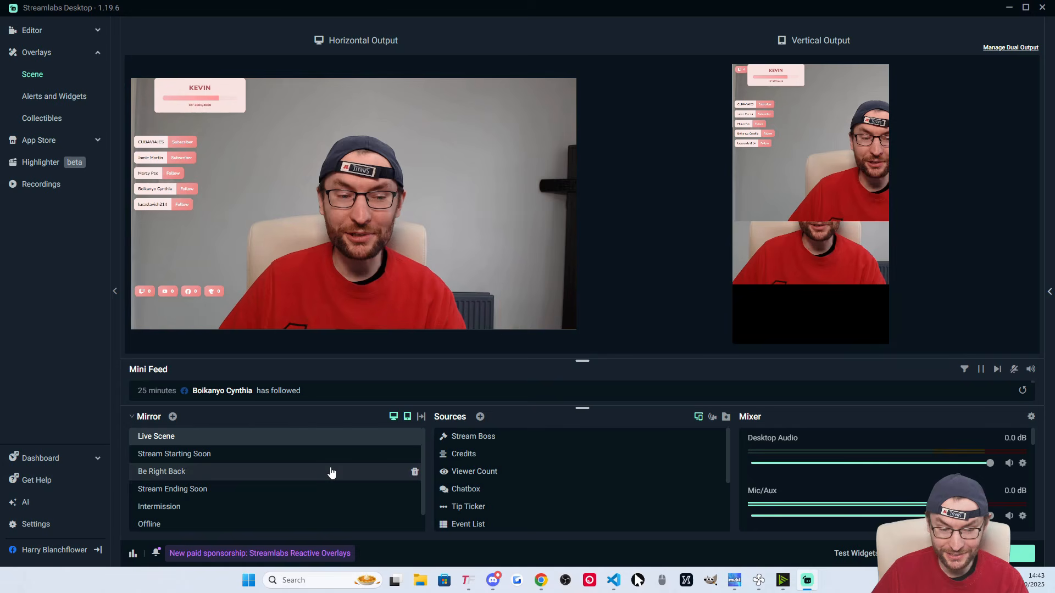
- Switch from the Mirror scene collection to TikTok LIVE + Multistream
left_click(146, 417)
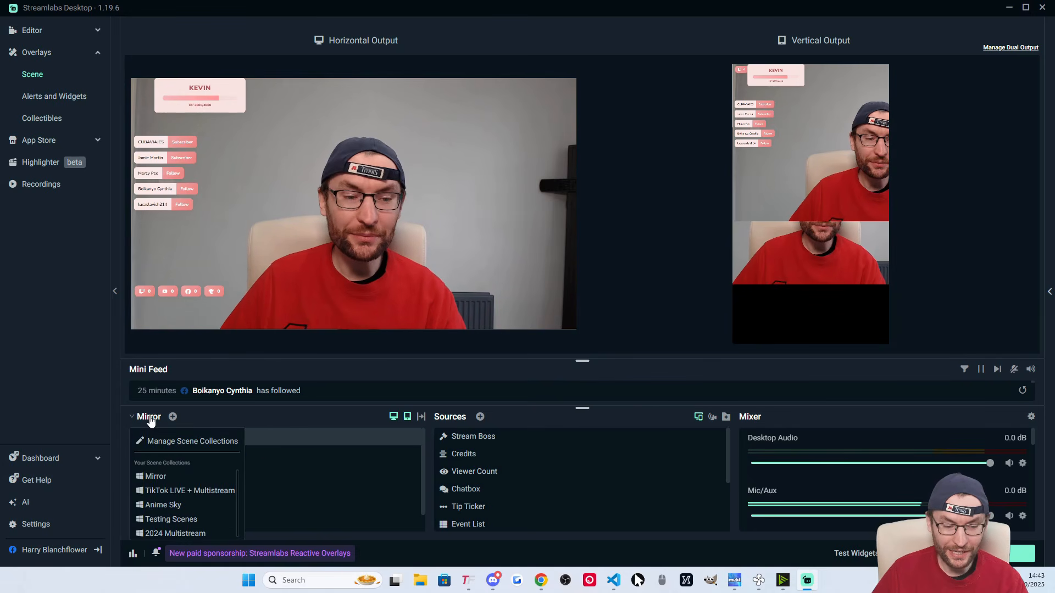
left_click(176, 491)
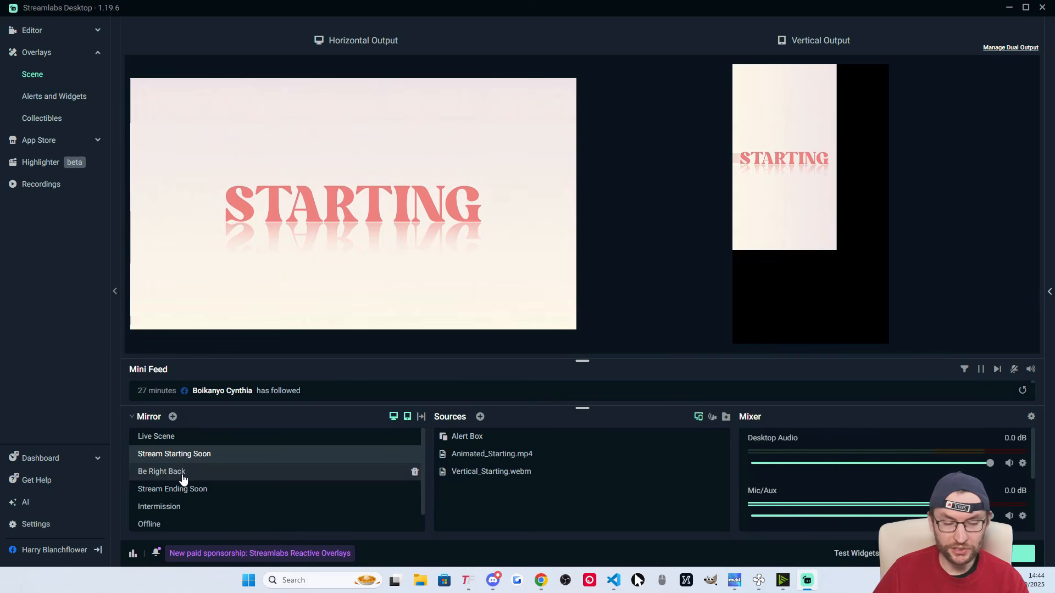
- In Mirror's Stream Starting Soon scene, lock Animated_Starting.mp4 and enlarge Vertical_Starting.webm to fill the vertical output
left_click(184, 476)
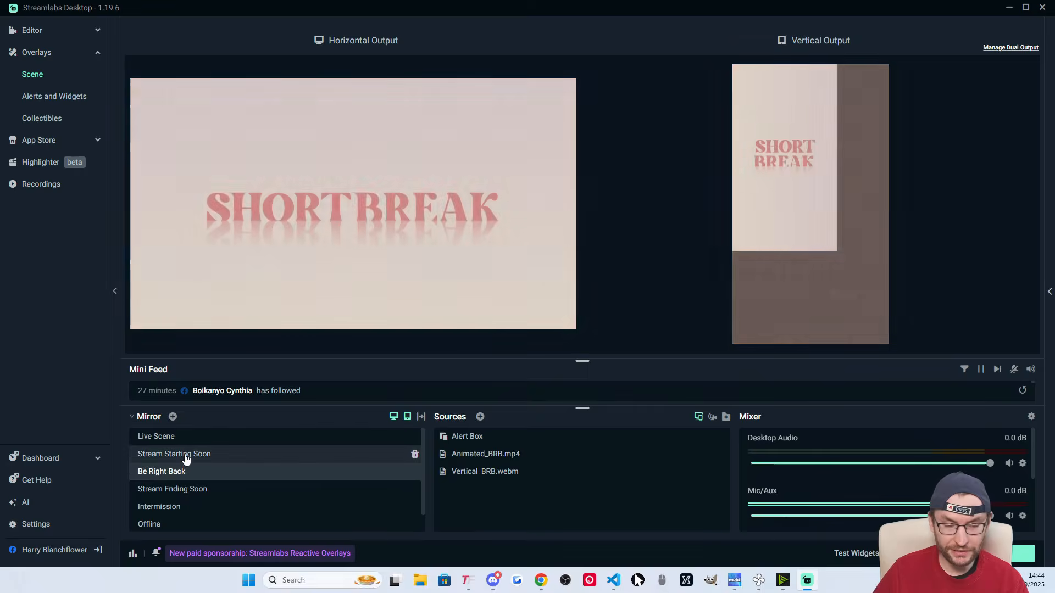
left_click(183, 456)
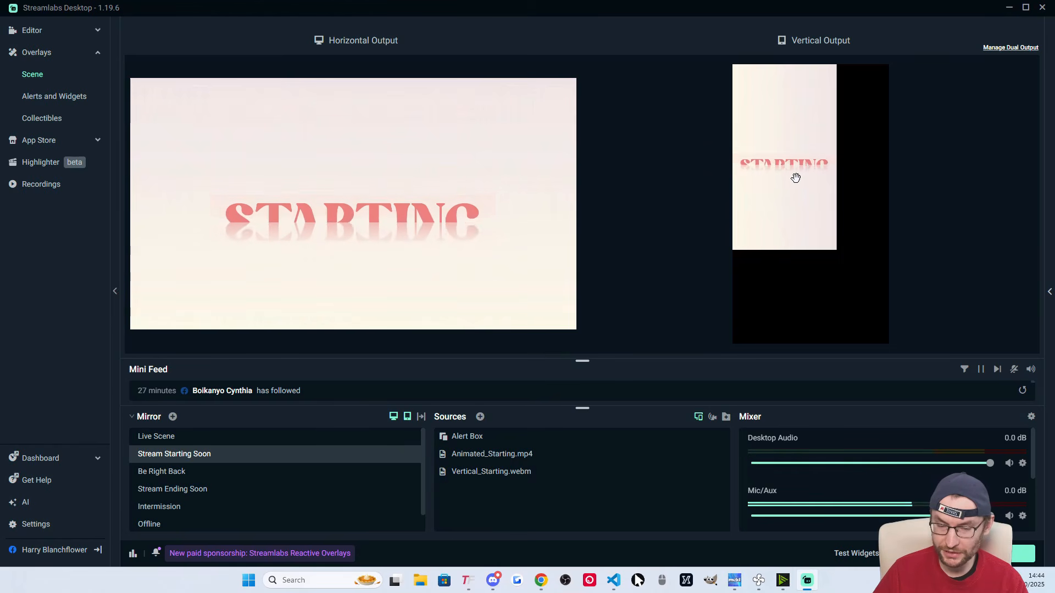
left_click(835, 247)
left_click_drag(837, 248, 871, 348)
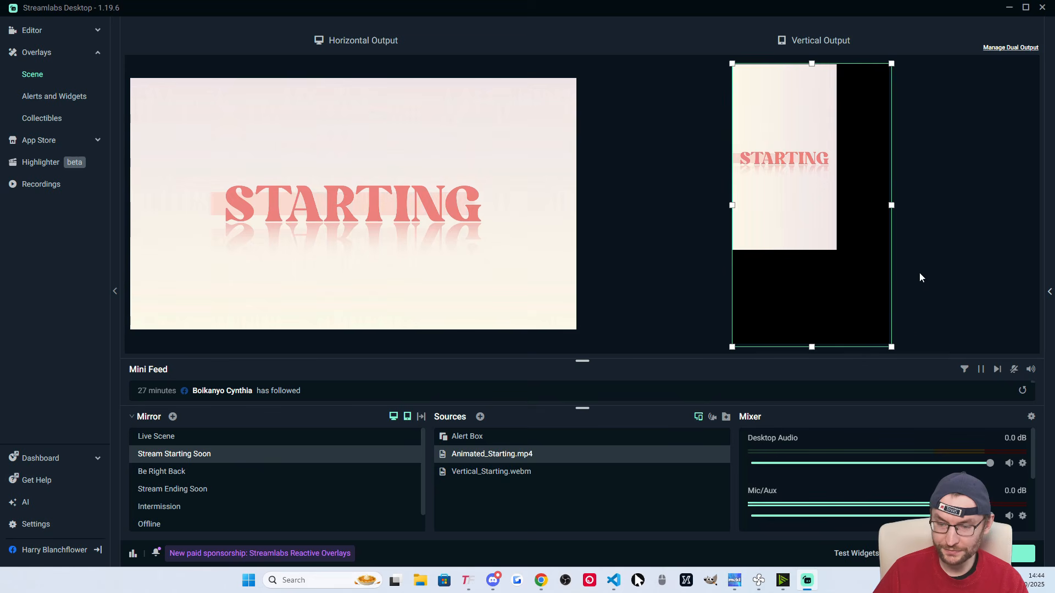
left_click(683, 454)
left_click(505, 473)
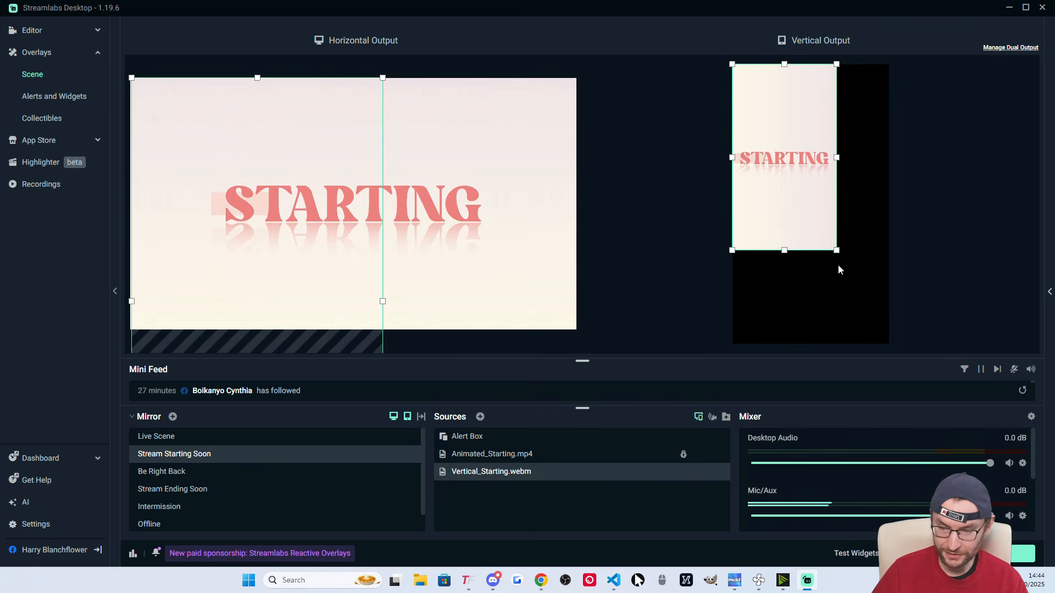
left_click_drag(836, 250, 889, 345)
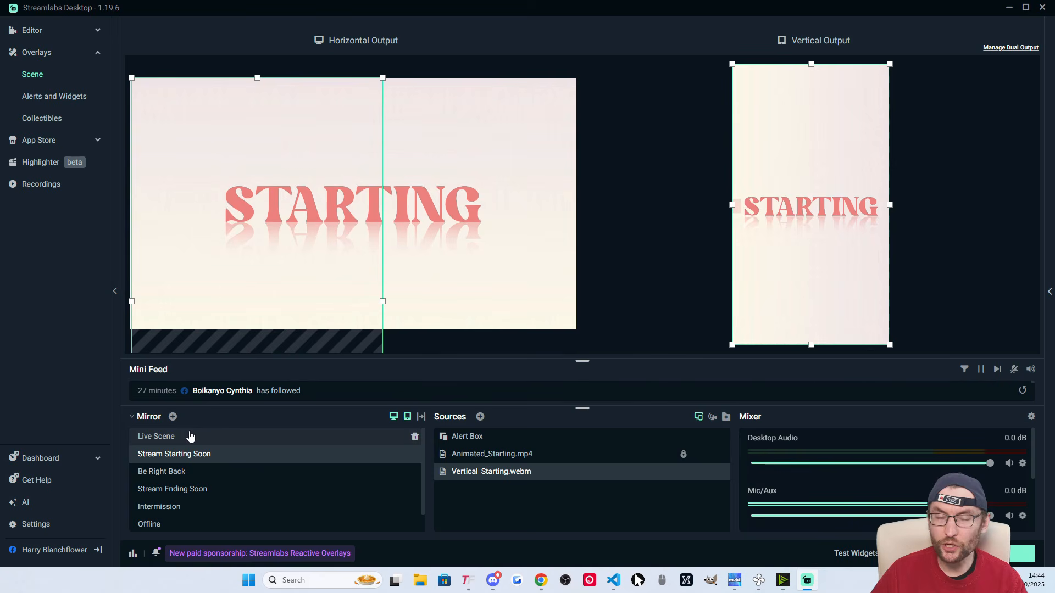
- Return to the TikTok LIVE + Multistream scene collection
left_click(149, 417)
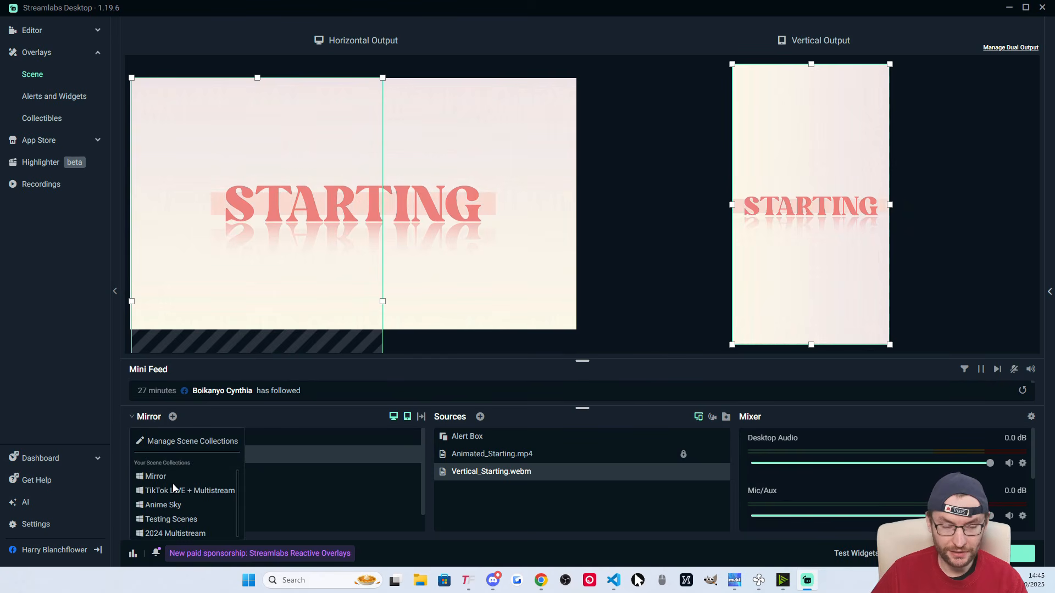
left_click(204, 491)
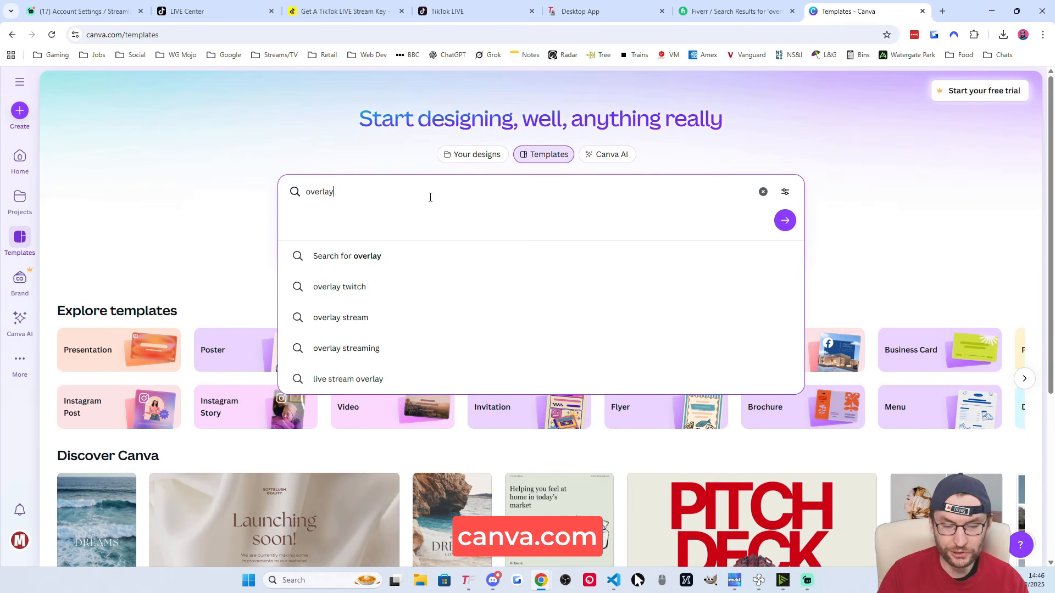
- Search Canva's templates for "overlay" and browse the stream overlay designs
key("Return")
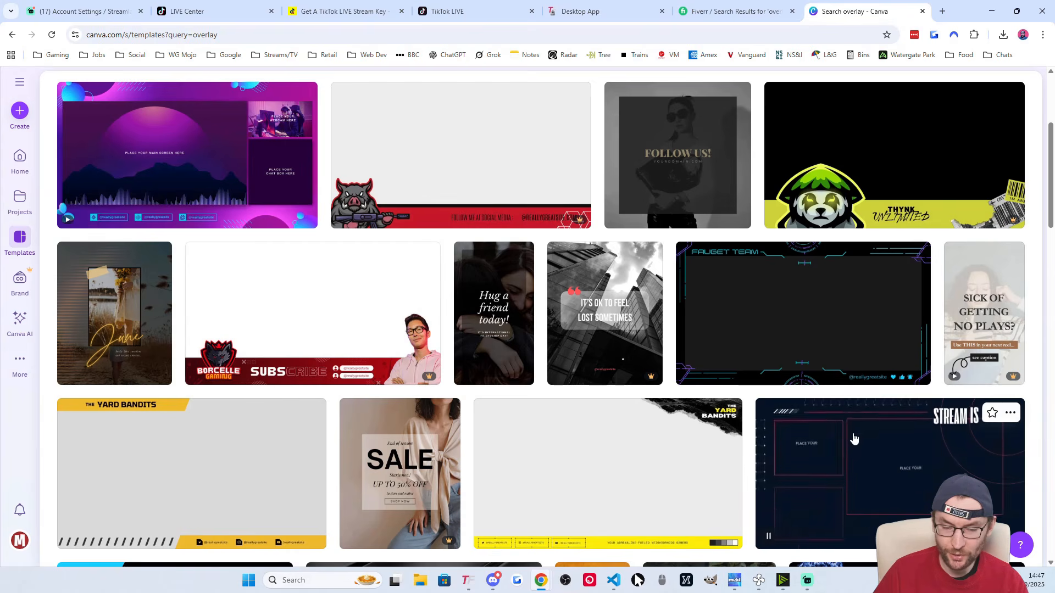
scroll(664, 257, "down", 2)
scroll(665, 257, "down", 3)
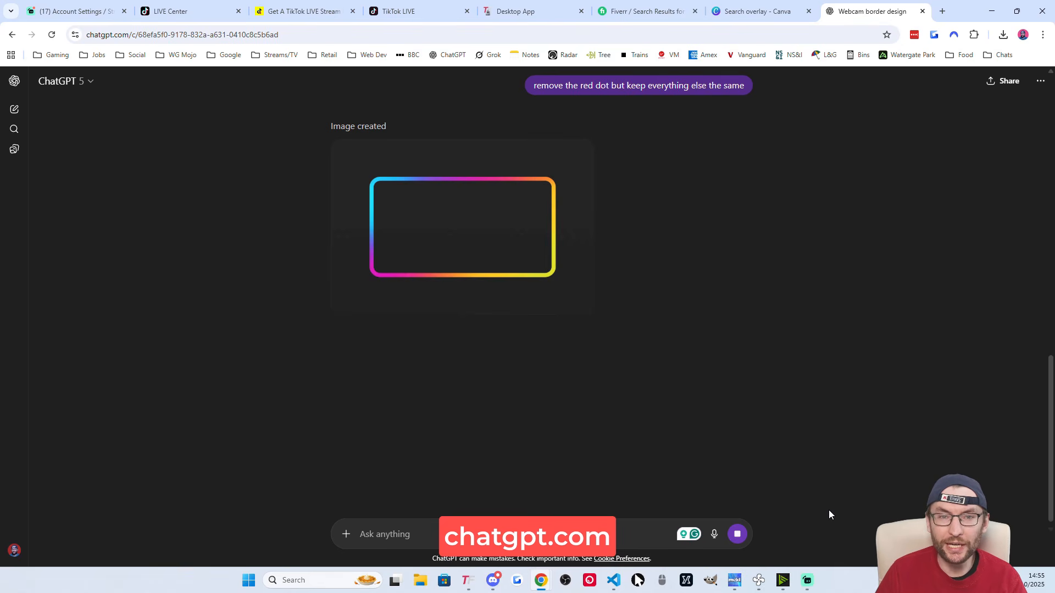
- Switch to ChatGPT, review the generated webcam borders, and open the version without the red dot at full size for saving
scroll(816, 499, "up", 15)
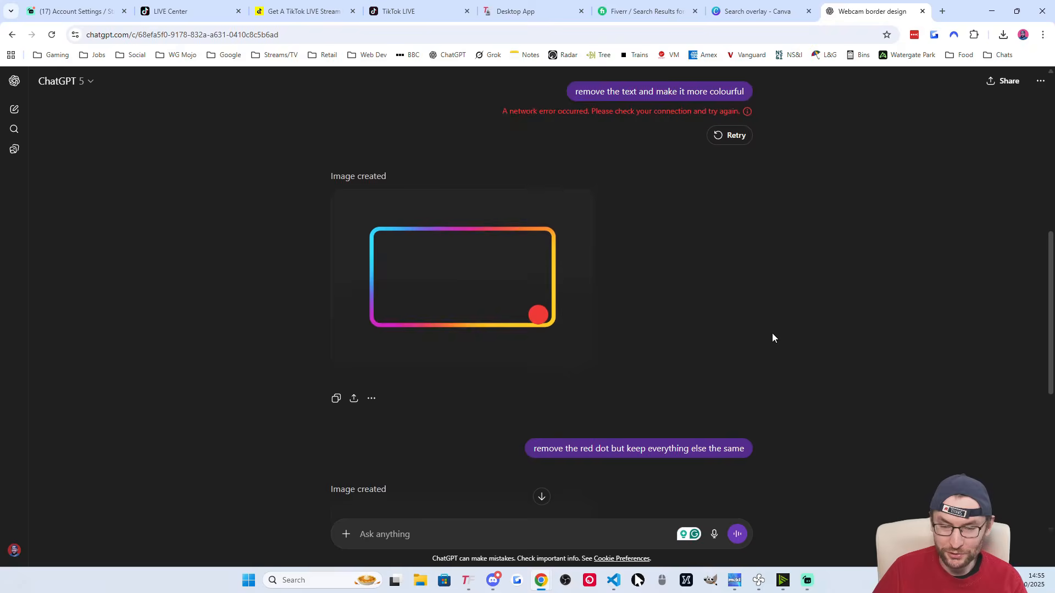
scroll(770, 336, "down", 5)
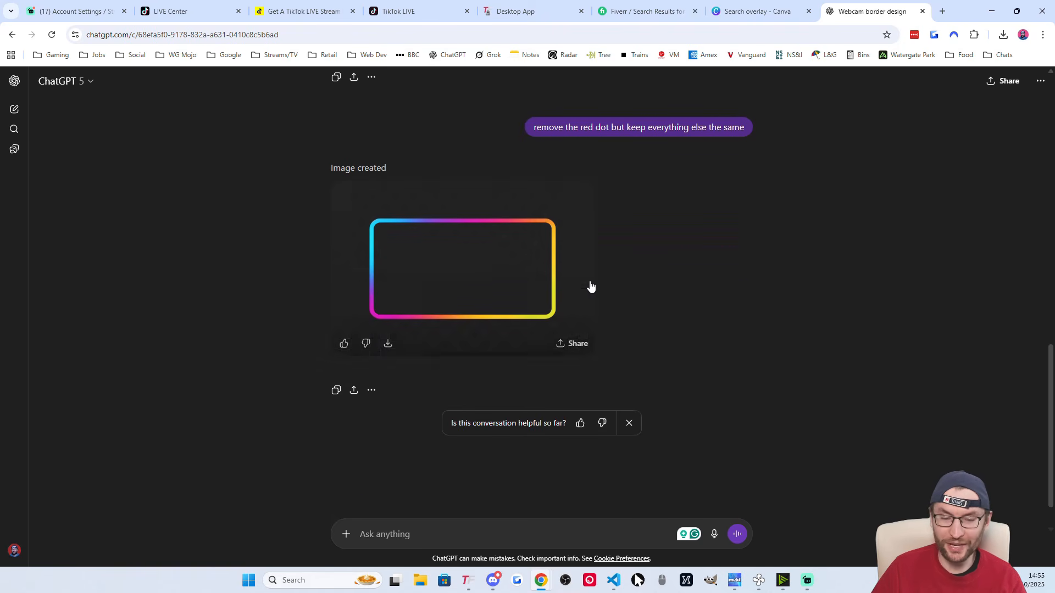
left_click(535, 268)
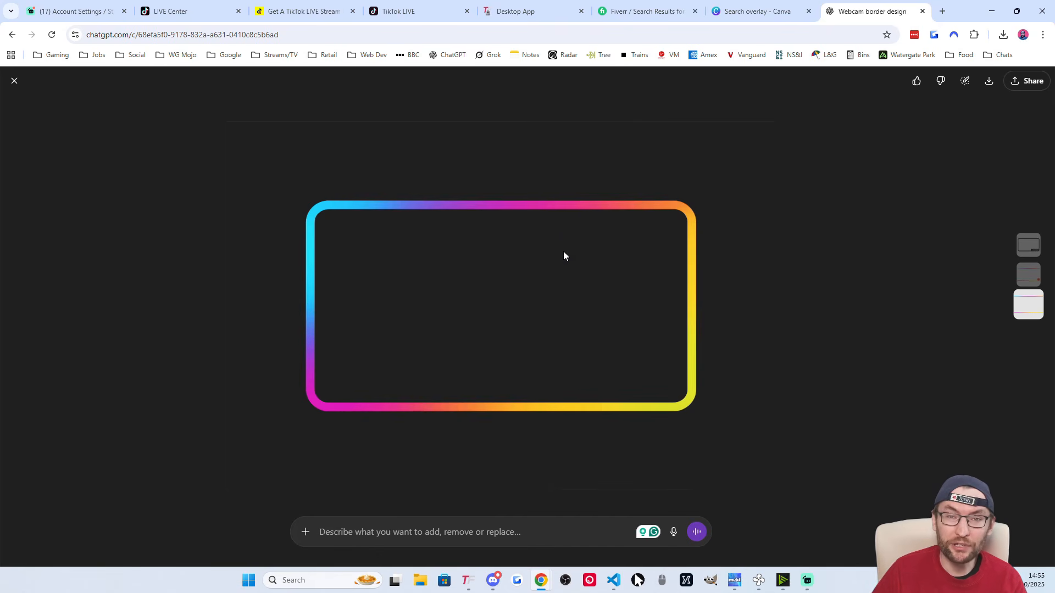
right_click(545, 205)
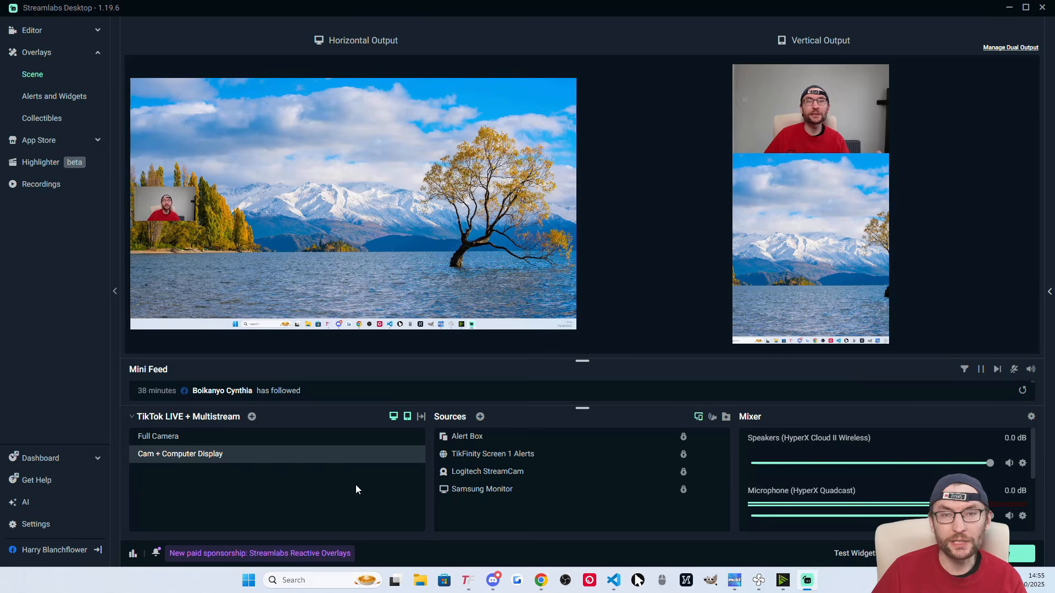
- Add an image source named Webcam Border to the Cam + Computer Display scene in Streamlabs Desktop and load the colourful border image
left_click(479, 417)
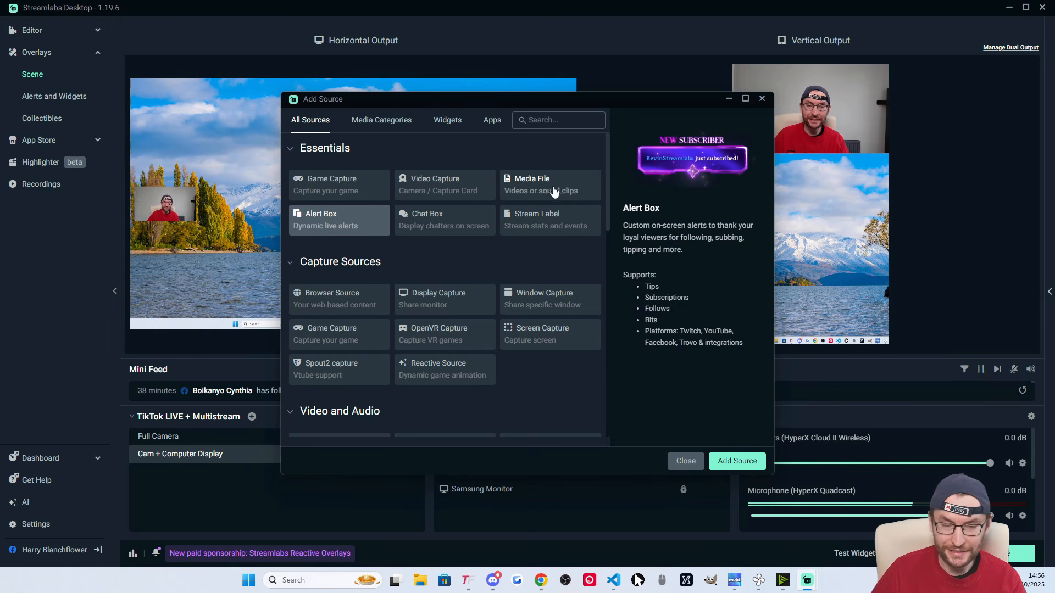
scroll(569, 192, "down", 5)
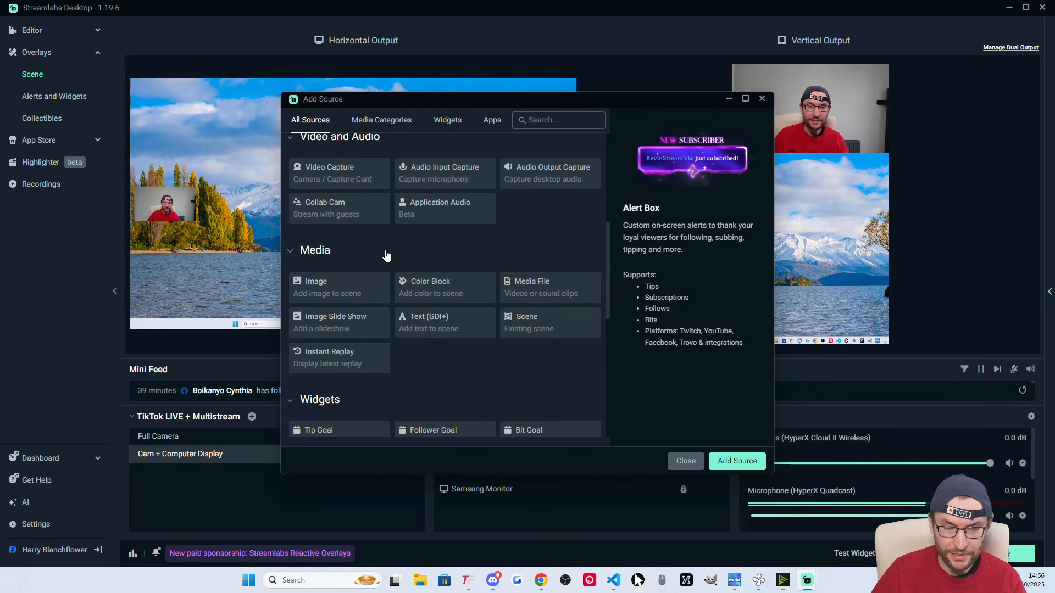
left_click(342, 300)
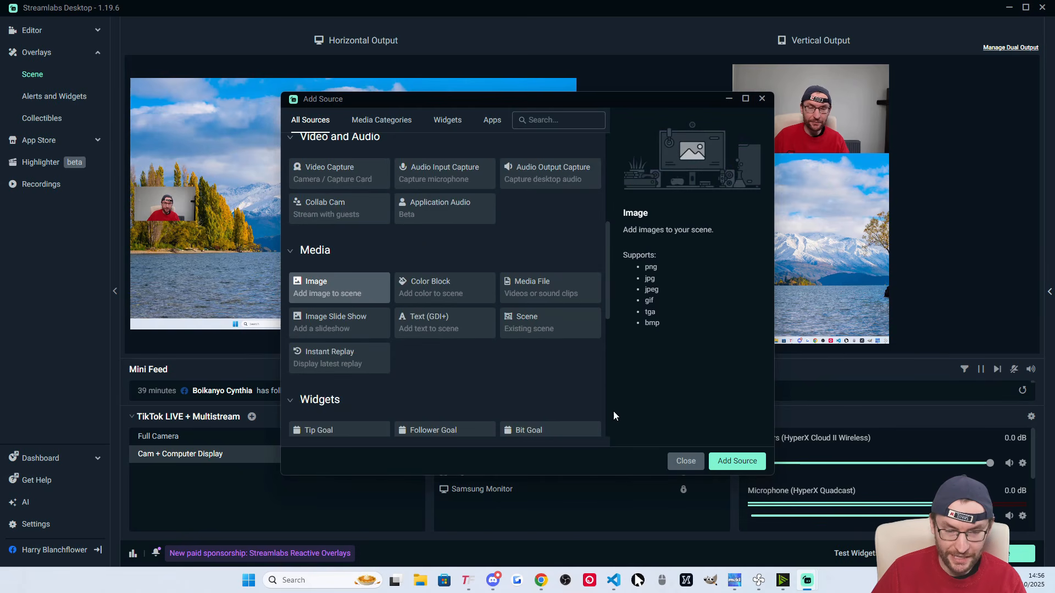
left_click(739, 463)
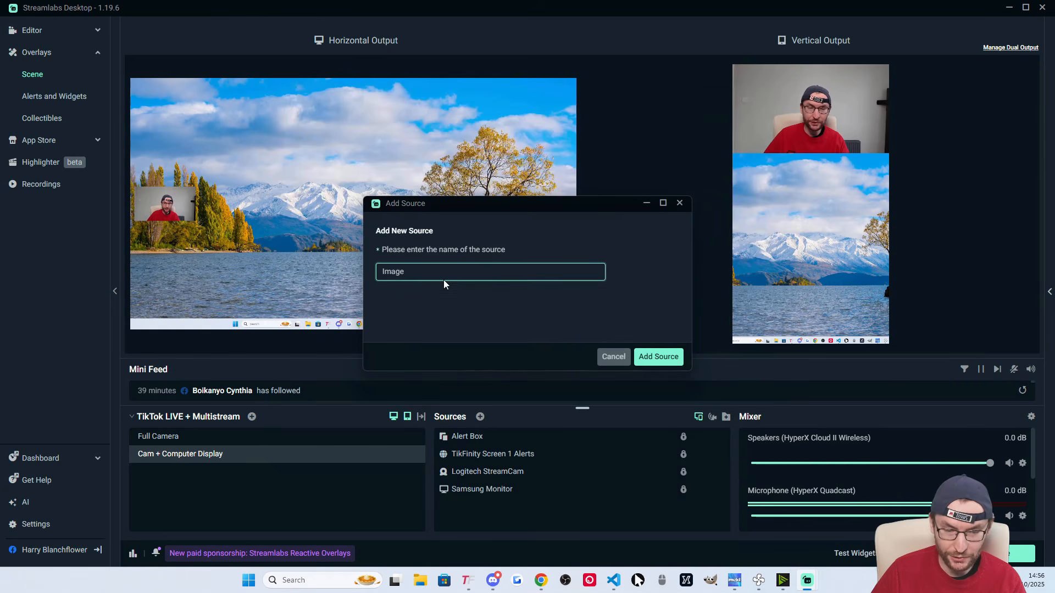
left_click_drag(444, 275, 370, 270)
type("W")
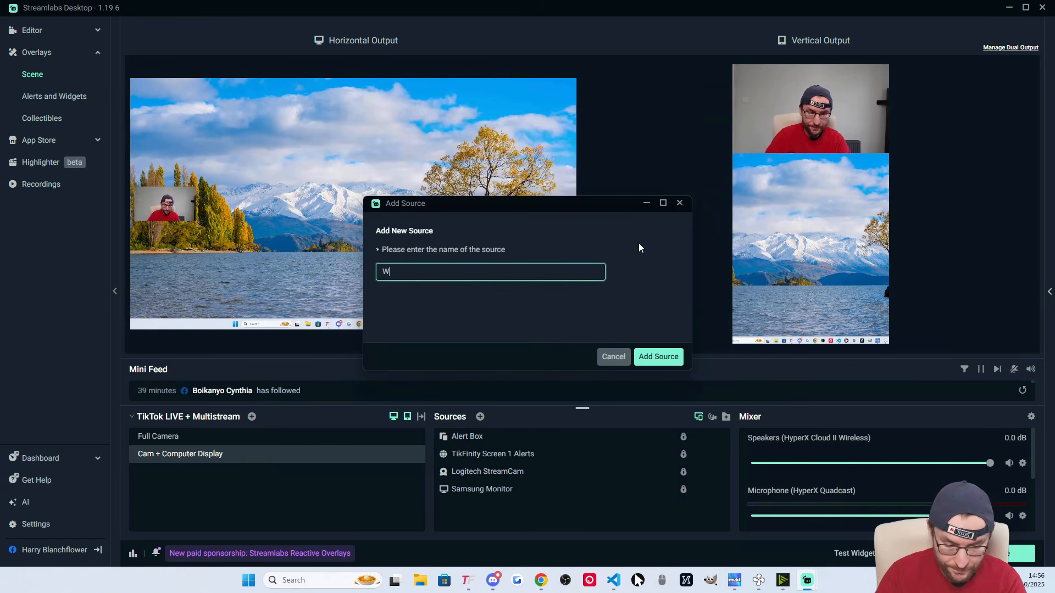
type("ebcam Border")
left_click(662, 357)
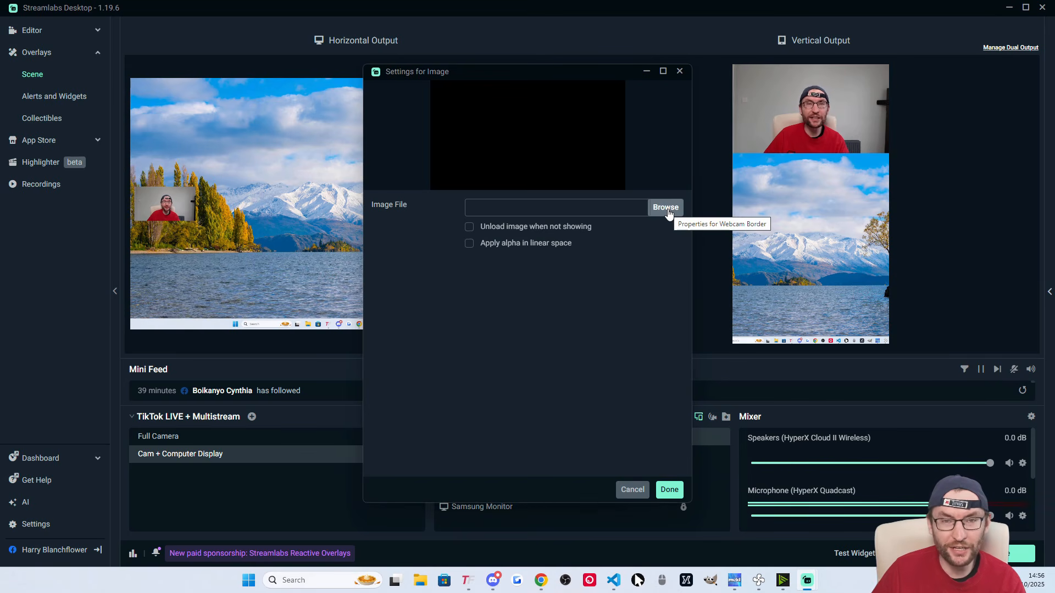
left_click(666, 209)
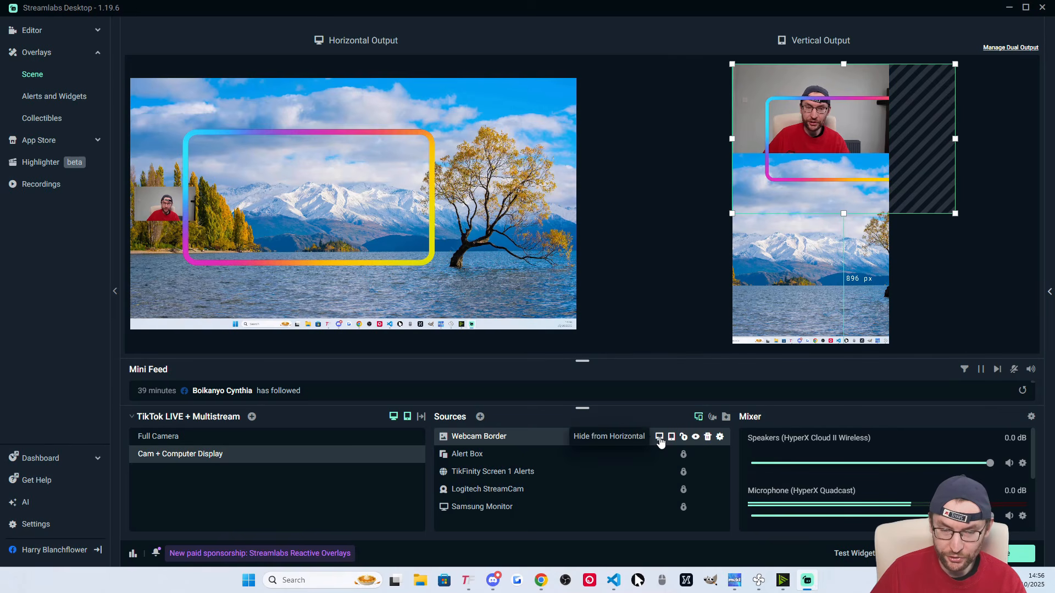
- Hide the Webcam Border from the vertical output and shrink it to frame the small webcam in the horizontal output
left_click(671, 437)
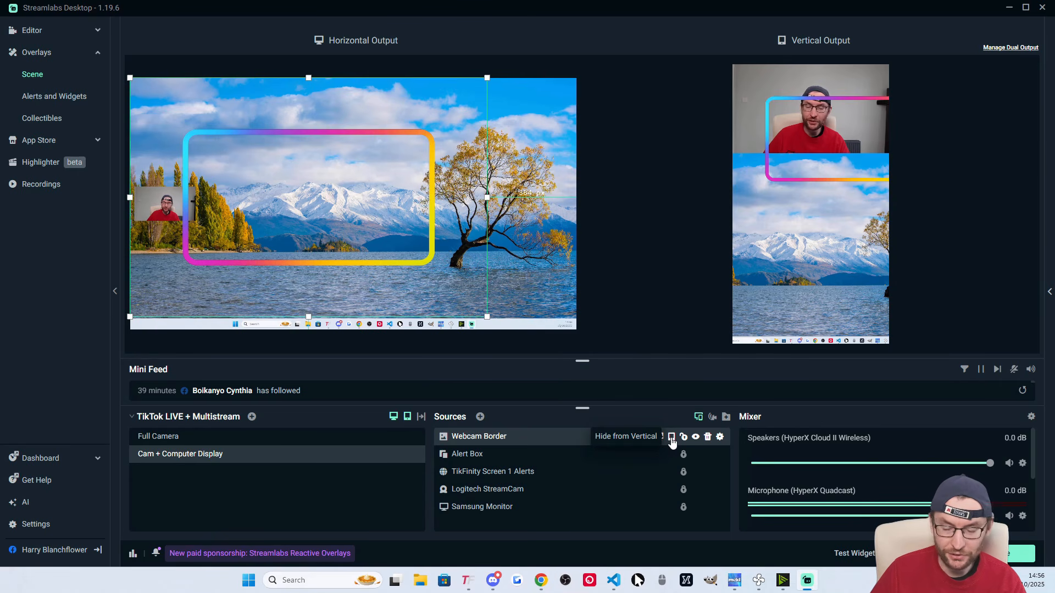
left_click(671, 437)
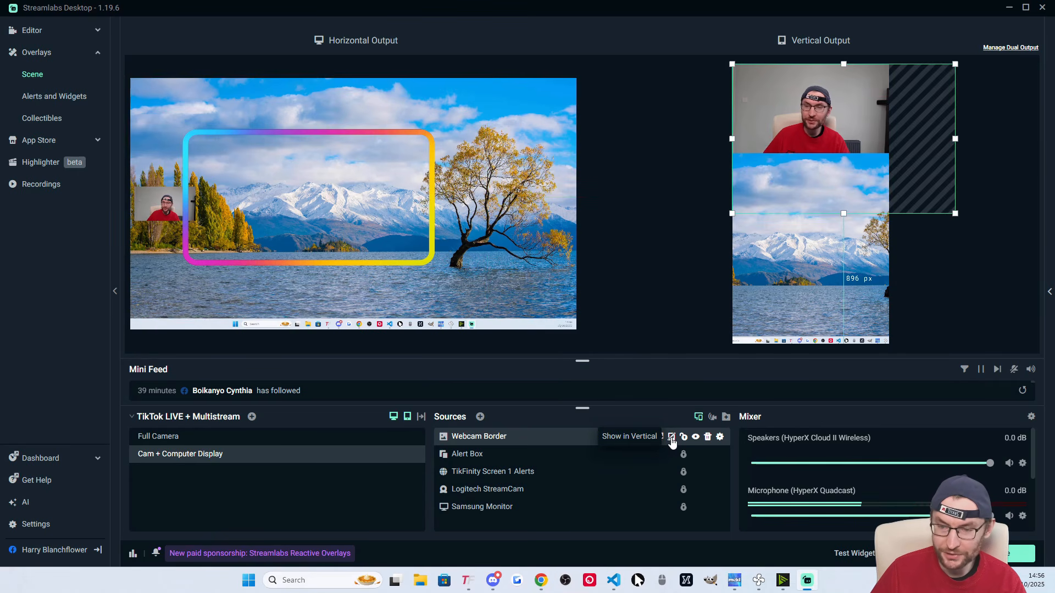
left_click(477, 437)
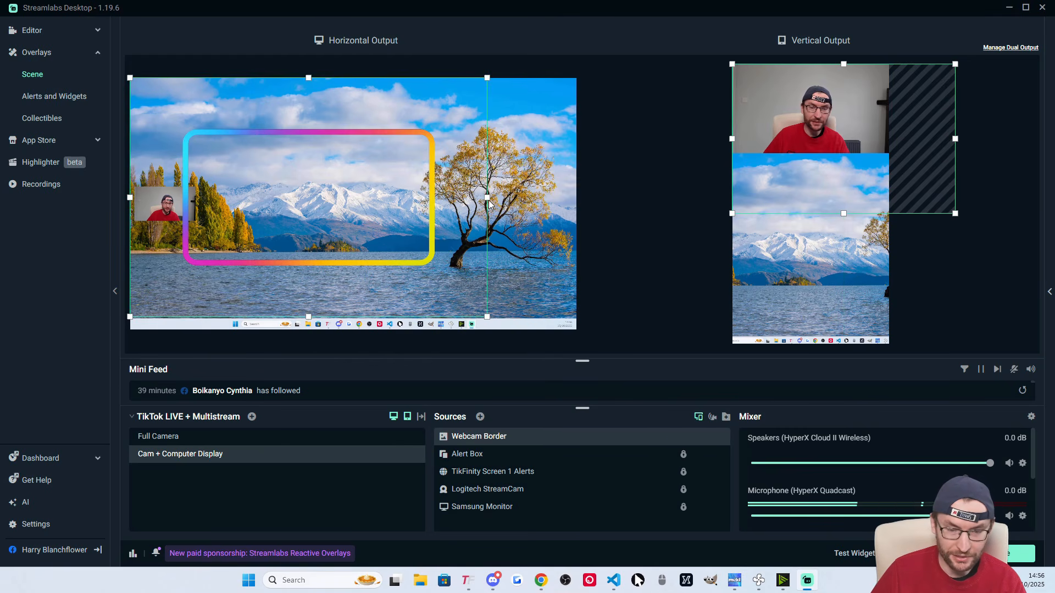
left_click_drag(487, 197, 212, 205)
right_click(317, 168)
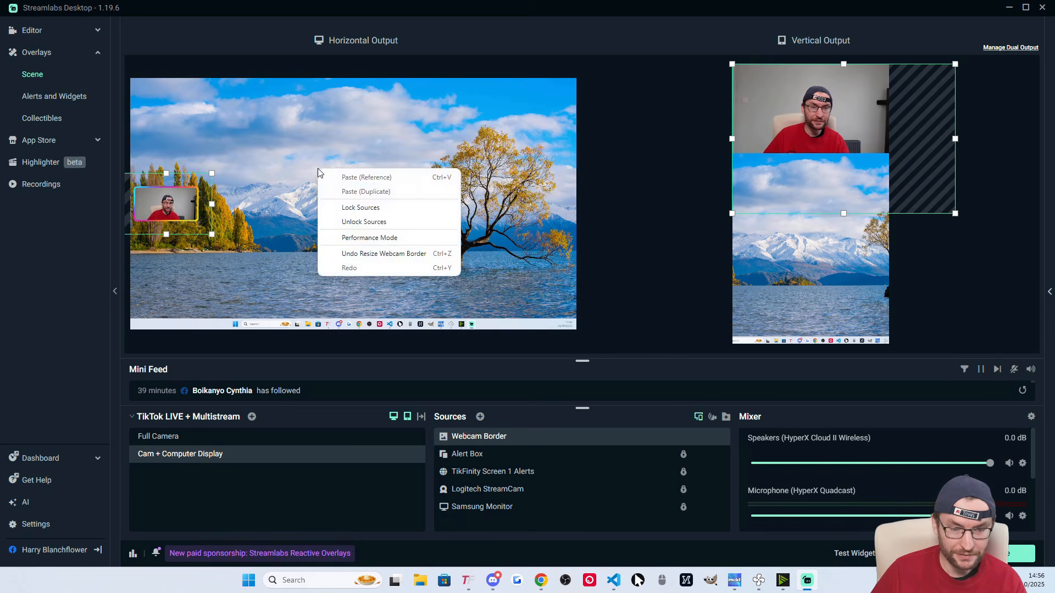
left_click(322, 196)
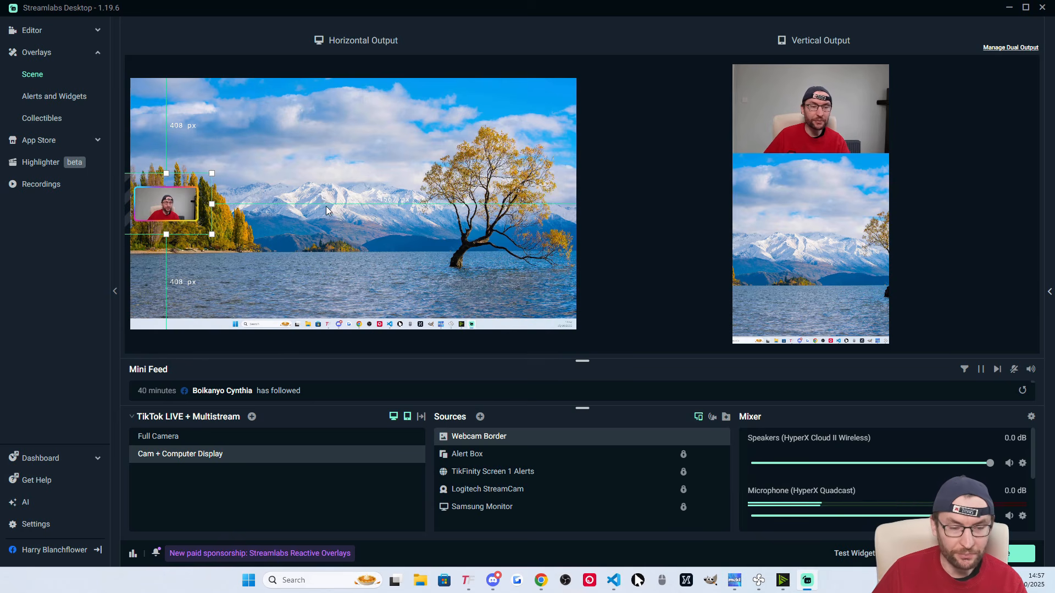
- Lock the Webcam Border source, preview the Full Camera scene, and return to the Cam + Computer Display scene
left_click(682, 436)
left_click(658, 271)
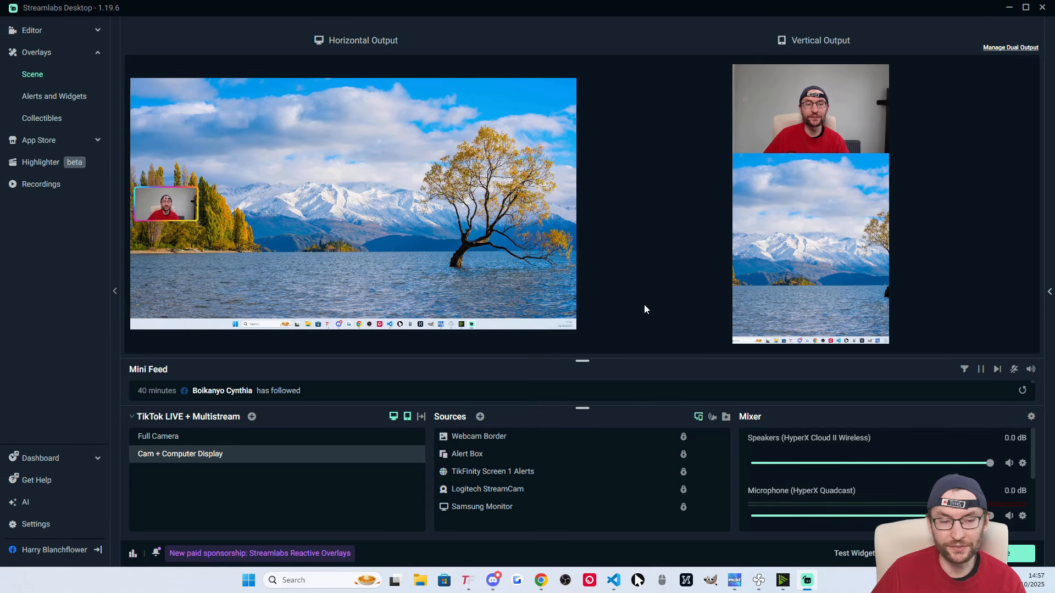
left_click(160, 443)
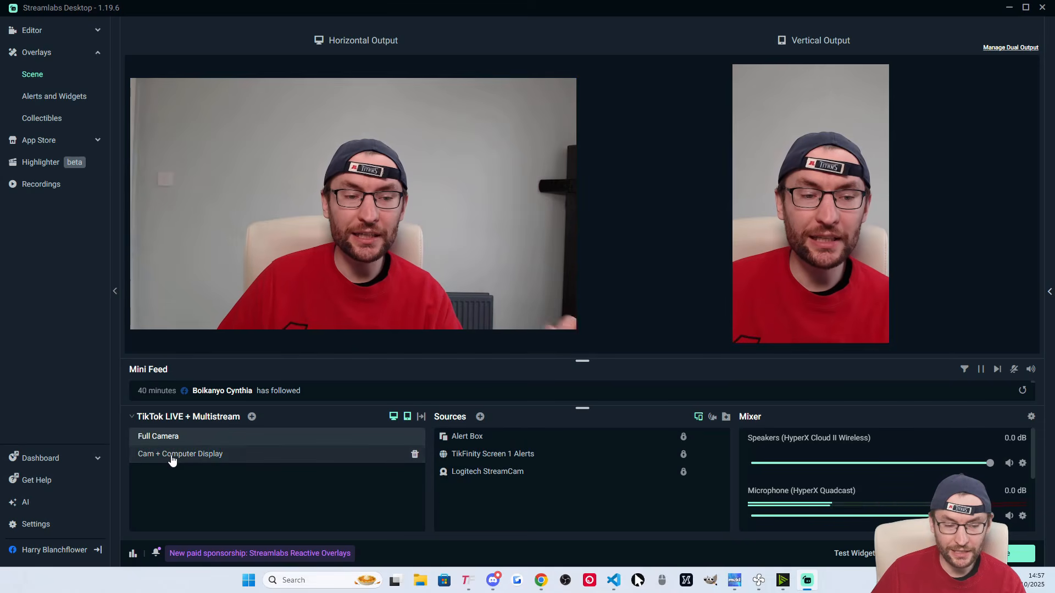
left_click(171, 461)
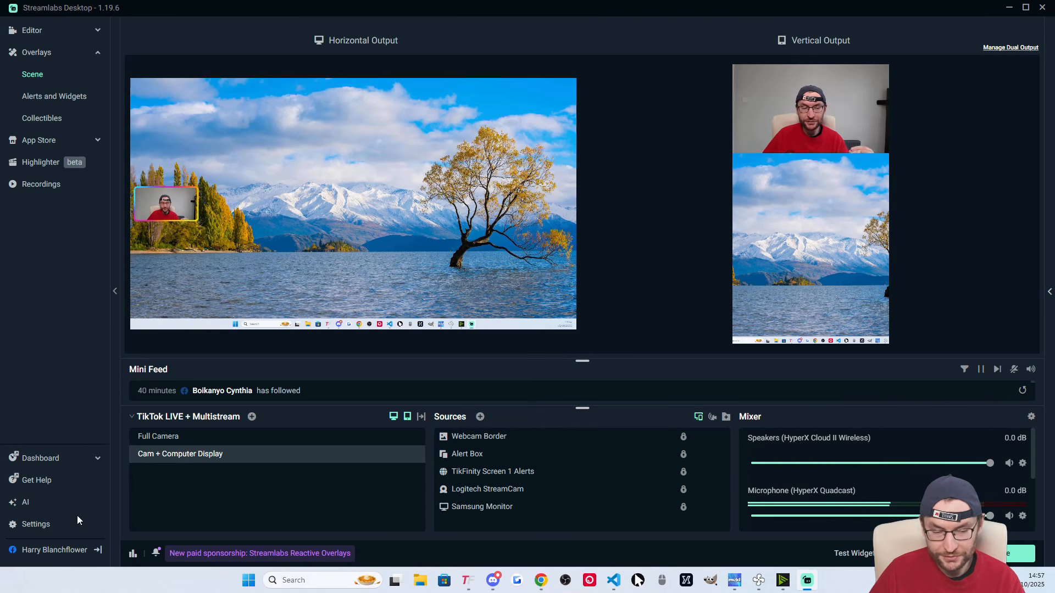
- Set the streaming video bitrate to 6000 in the output settings
left_click(46, 528)
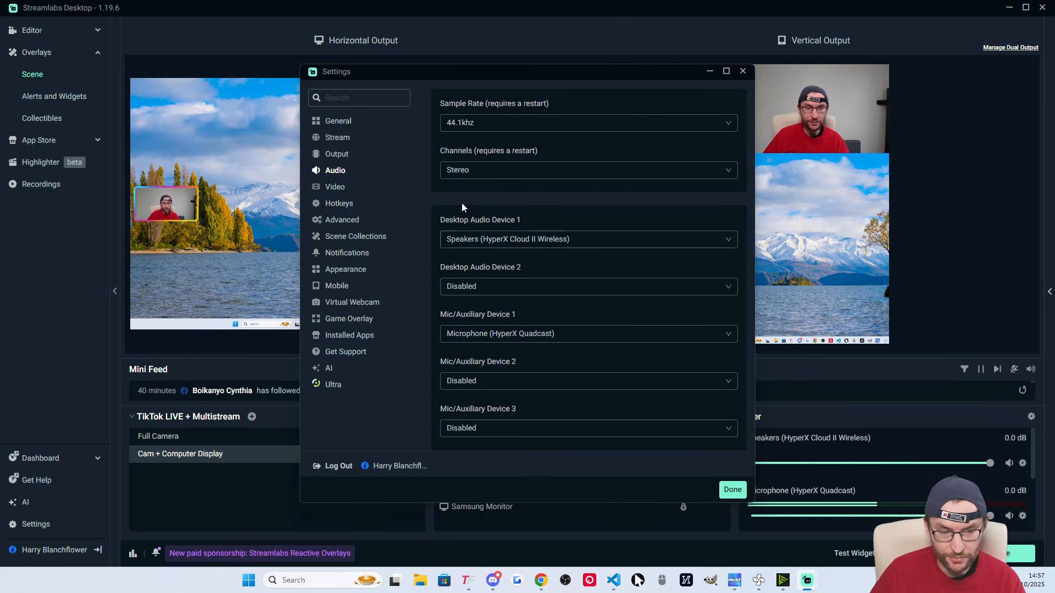
left_click(344, 156)
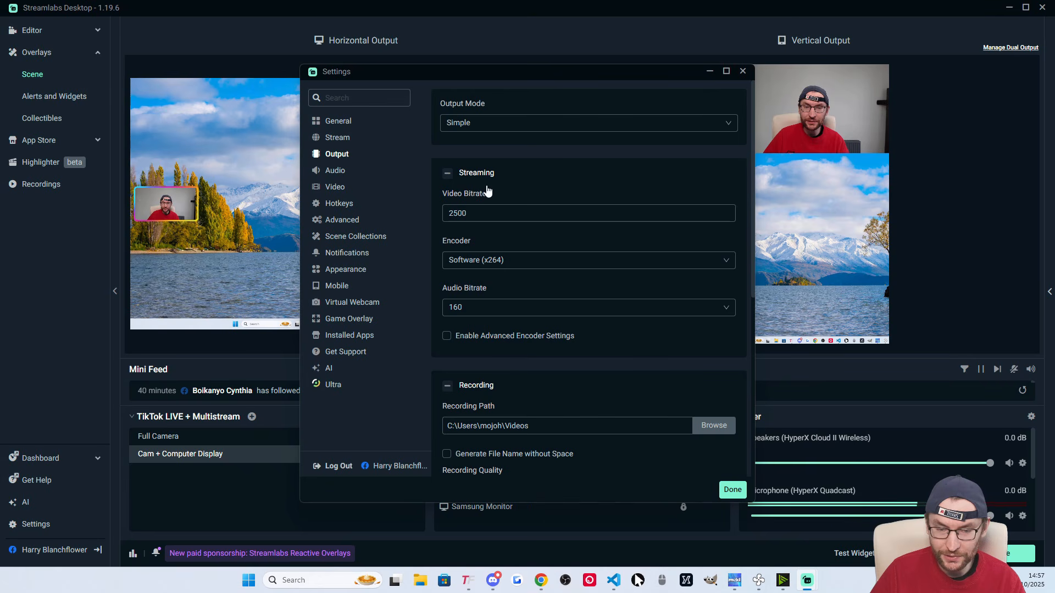
left_click_drag(725, 213, 433, 213)
type("6000")
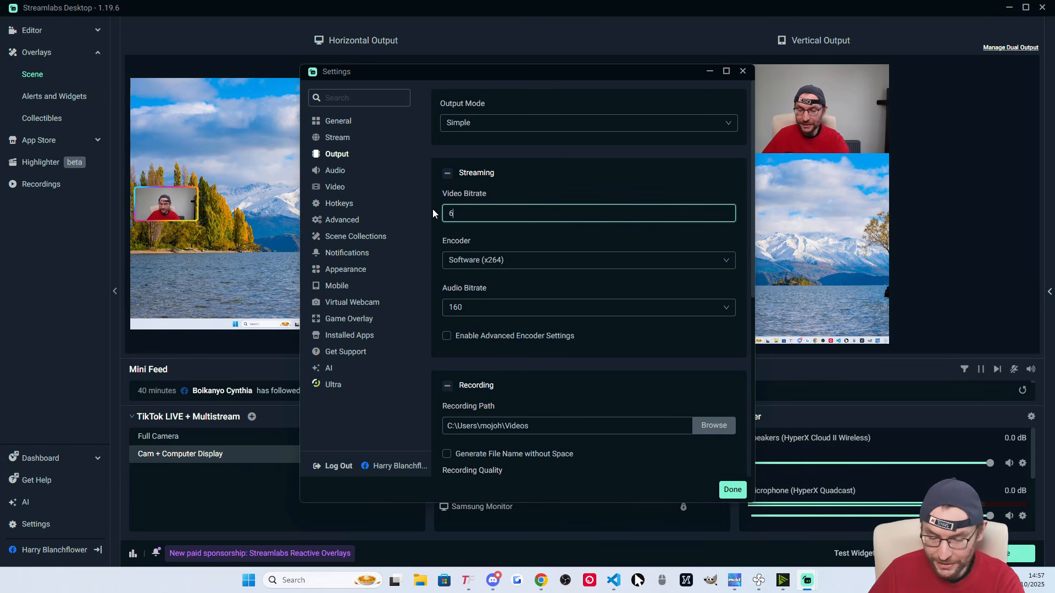
left_click(556, 177)
left_click(496, 173)
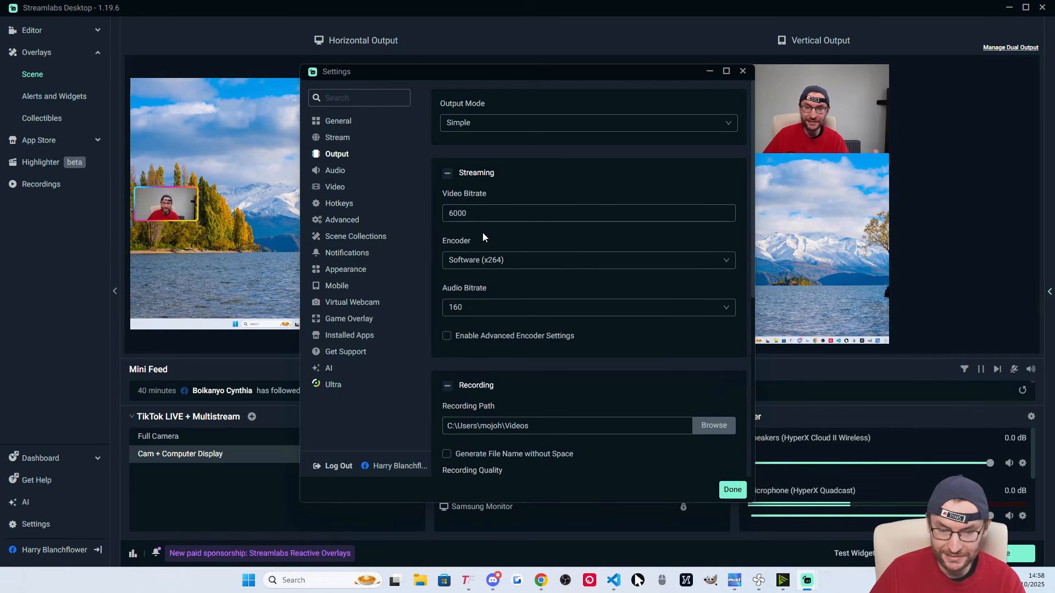
- Change the streaming encoder to NVIDIA NVENC H.264 (new)
left_click(484, 263)
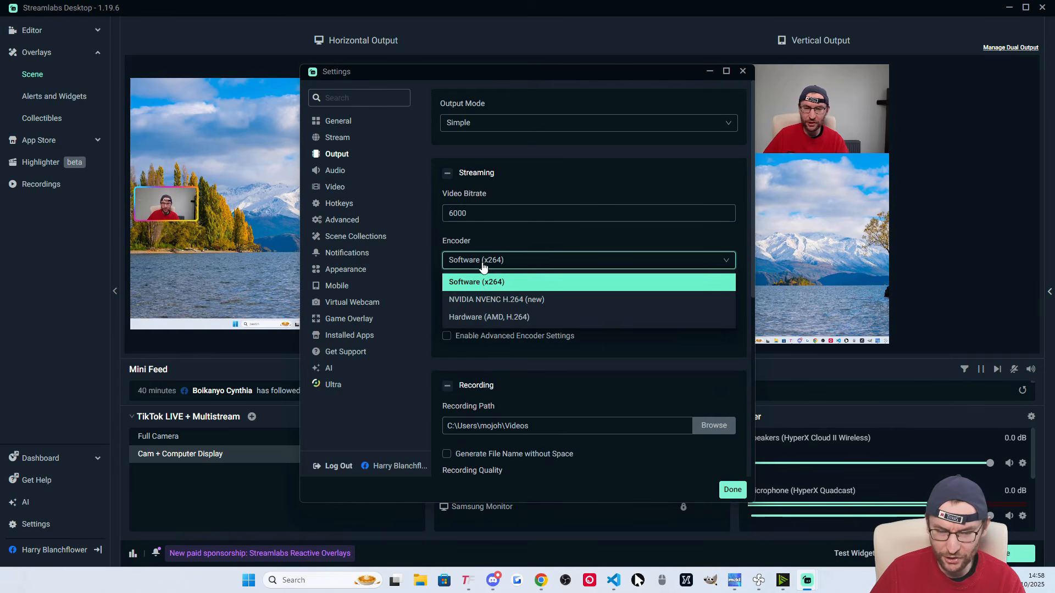
left_click(527, 301)
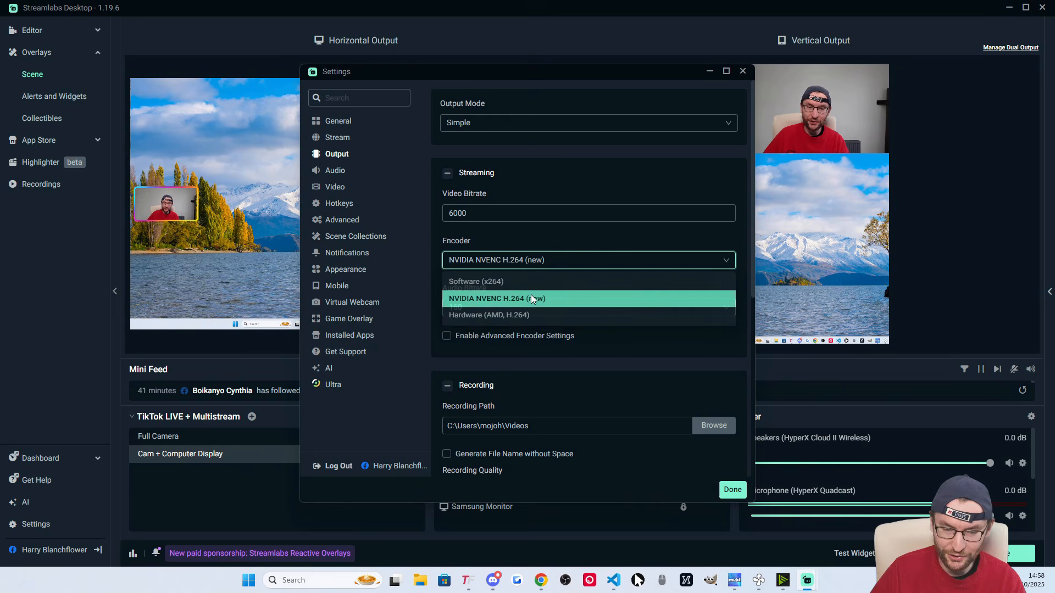
left_click(529, 184)
left_click(523, 182)
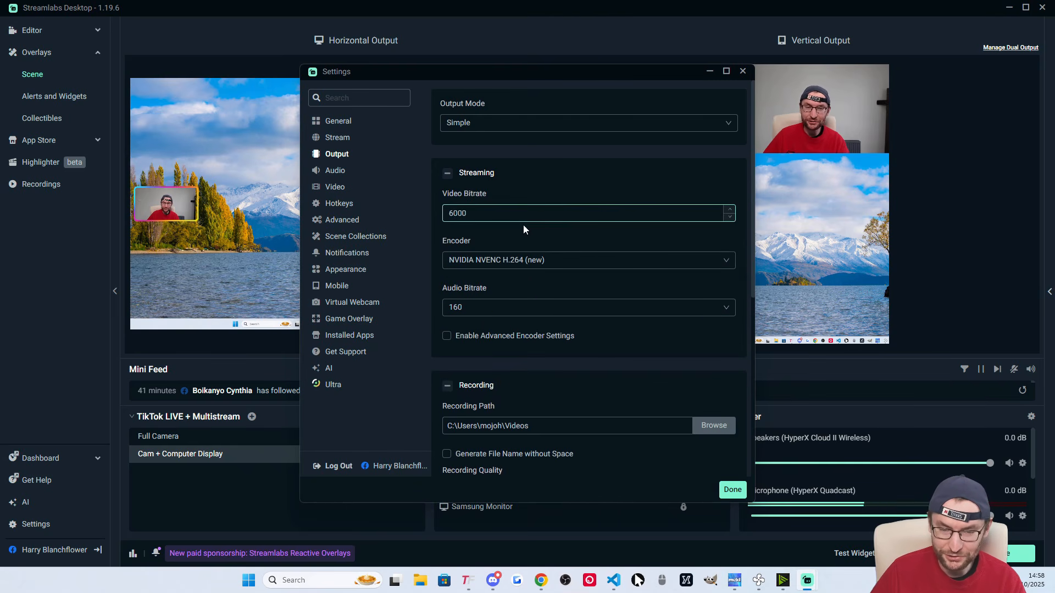
- Set the replay buffer's maximum replay time to 60 seconds
scroll(514, 258, "down", 6)
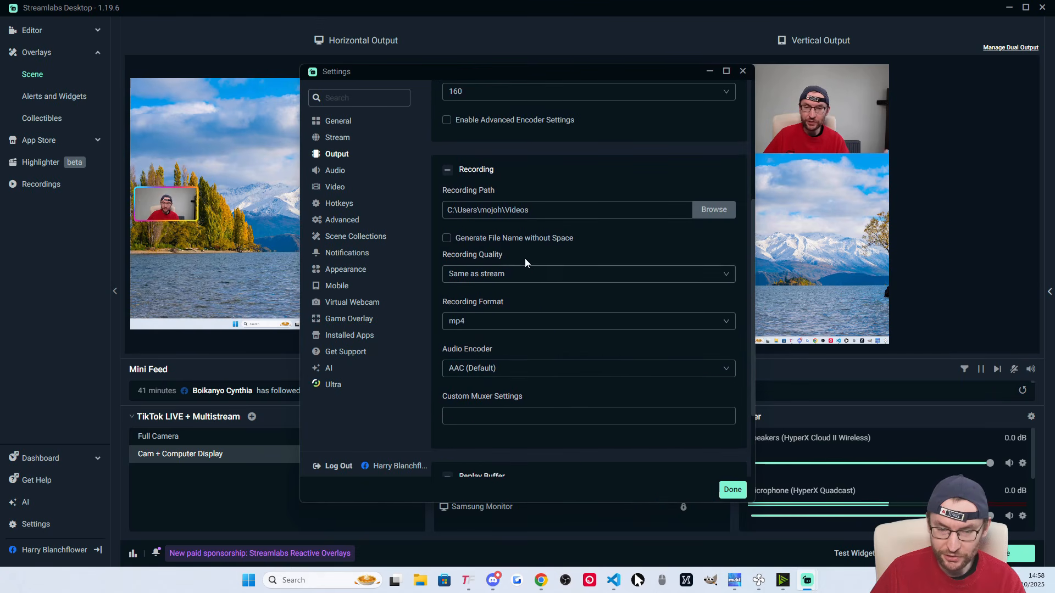
left_click(476, 424)
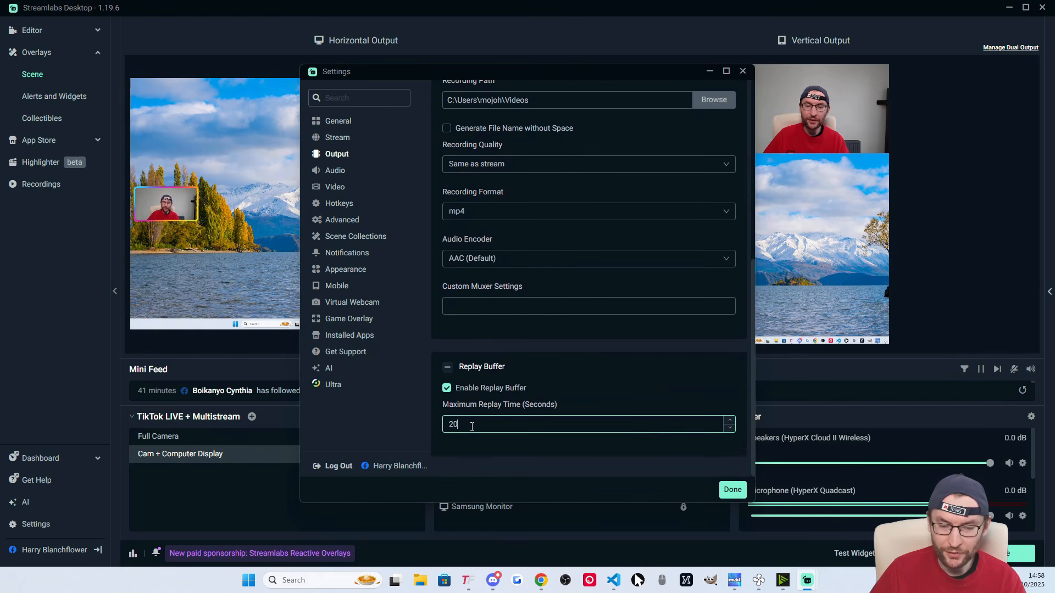
left_click_drag(476, 424, 445, 425)
type("60")
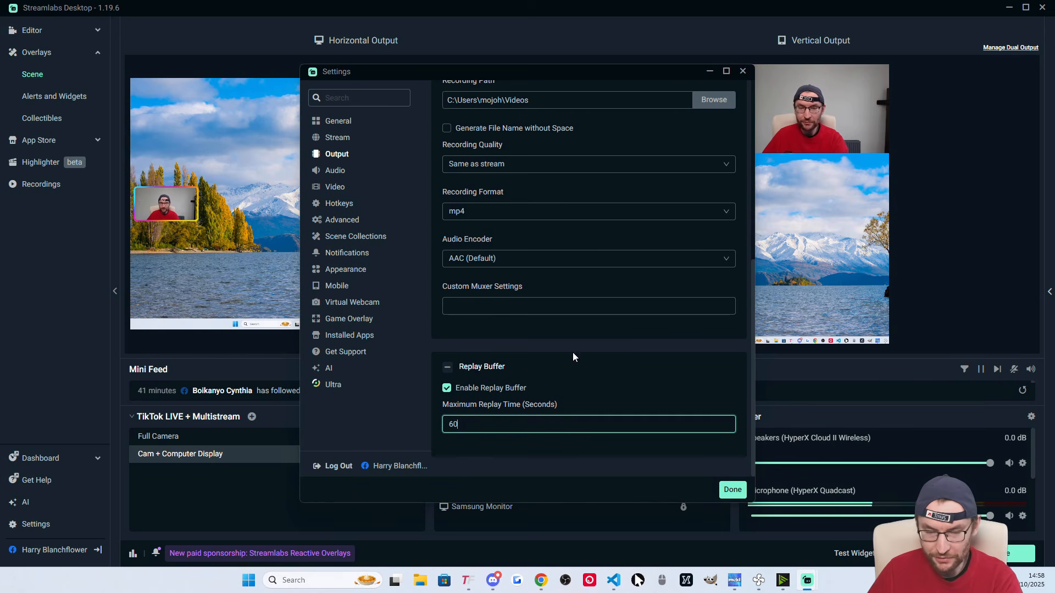
left_click(573, 342)
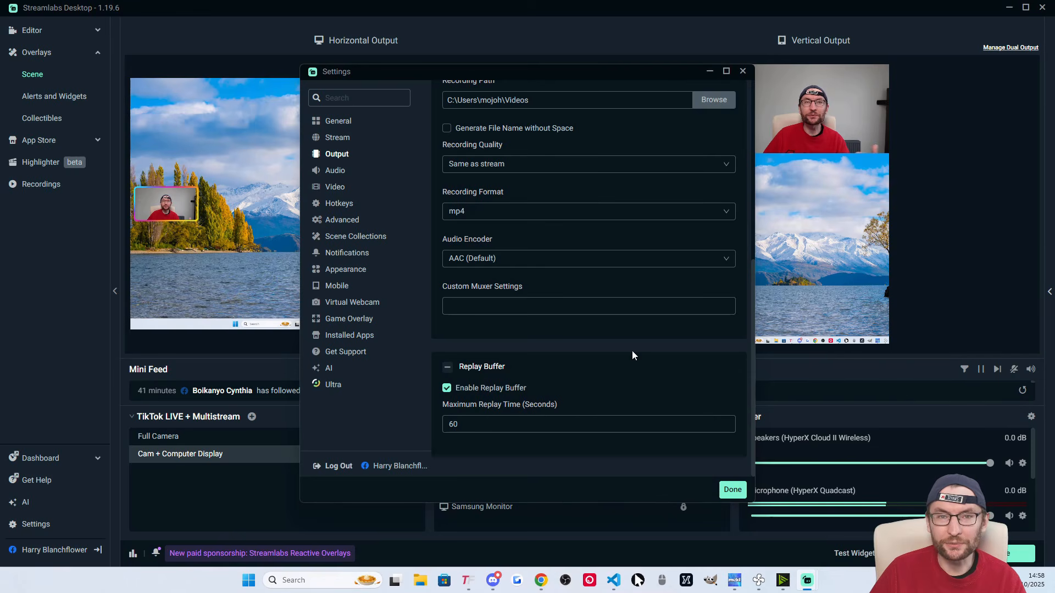
- Check the resolution and FPS video settings for both the horizontal and vertical outputs
scroll(553, 355, "up", 3)
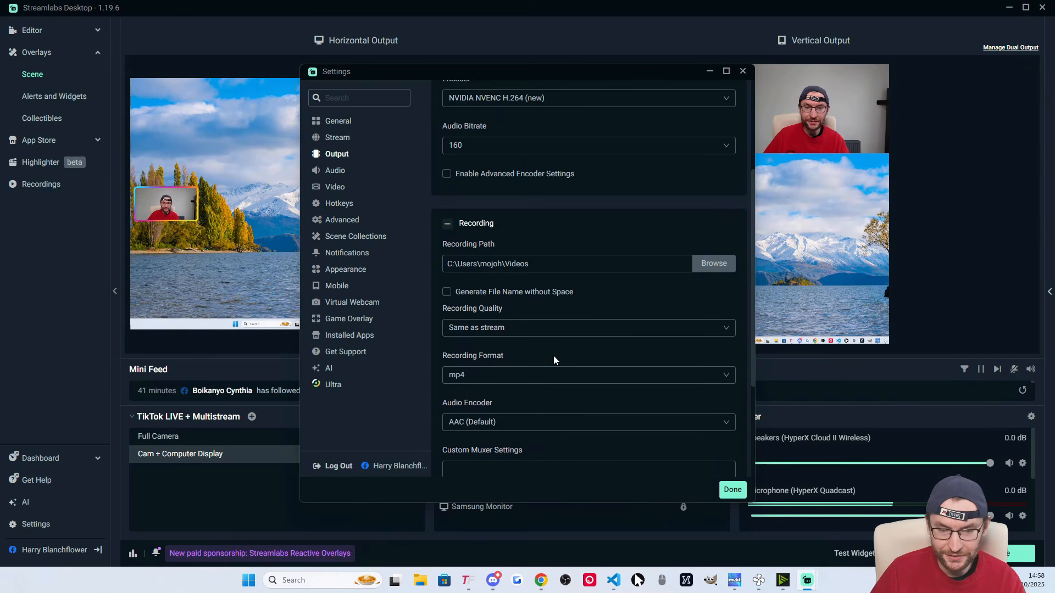
left_click(335, 187)
left_click(519, 125)
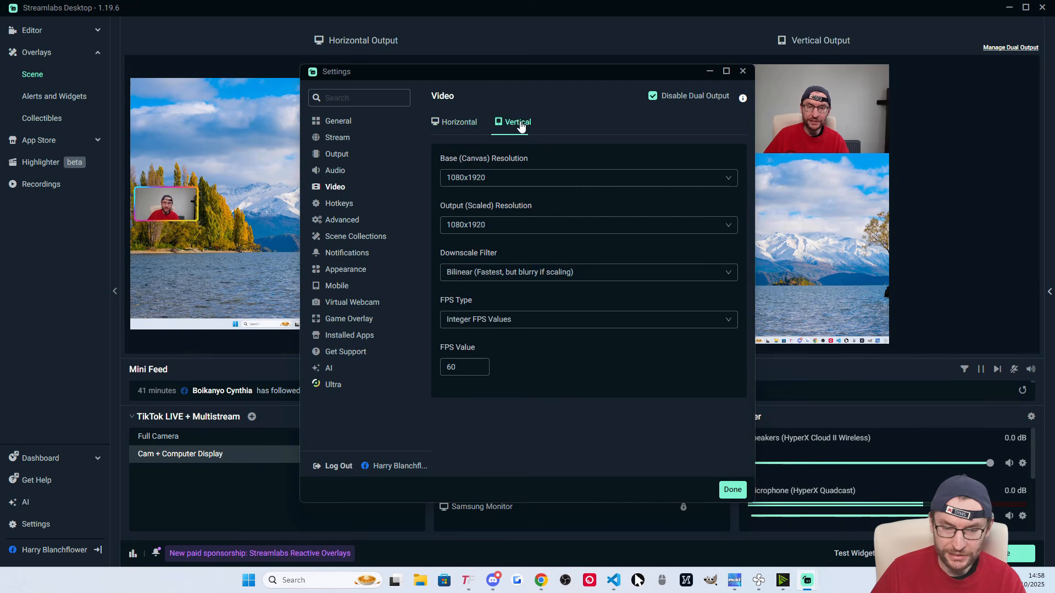
left_click(457, 123)
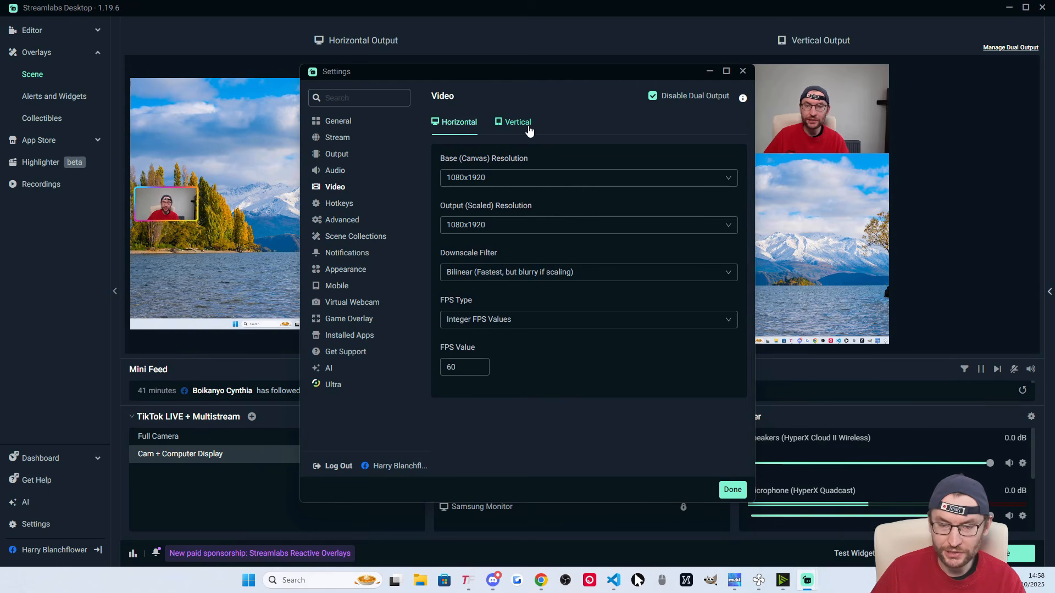
left_click(519, 129)
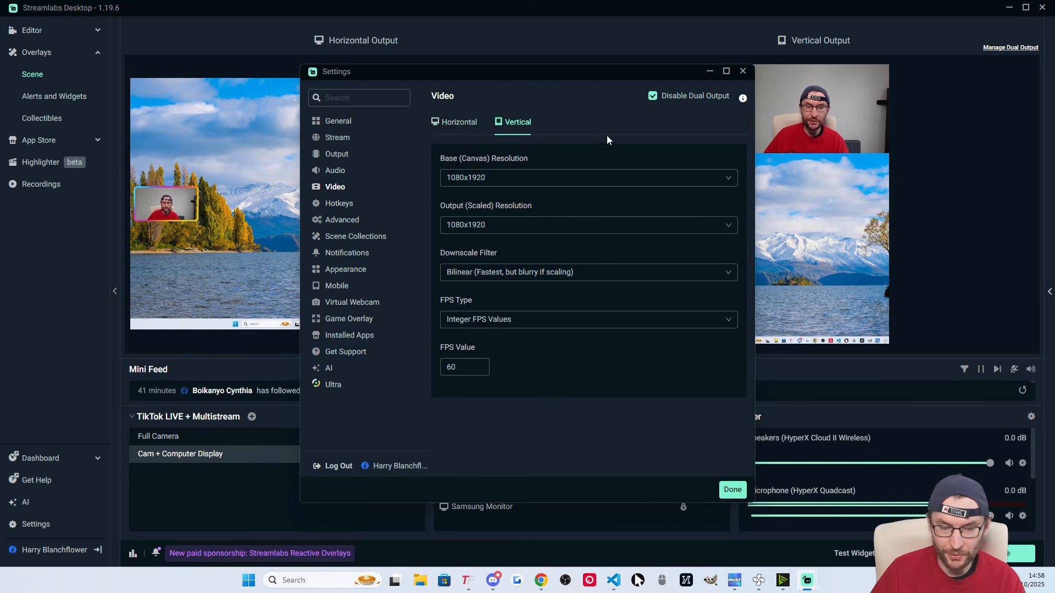
- Review the linked platforms in the stream destinations settings, down to the custom ingest option
left_click(336, 138)
scroll(575, 291, "down", 1)
scroll(575, 293, "down", 2)
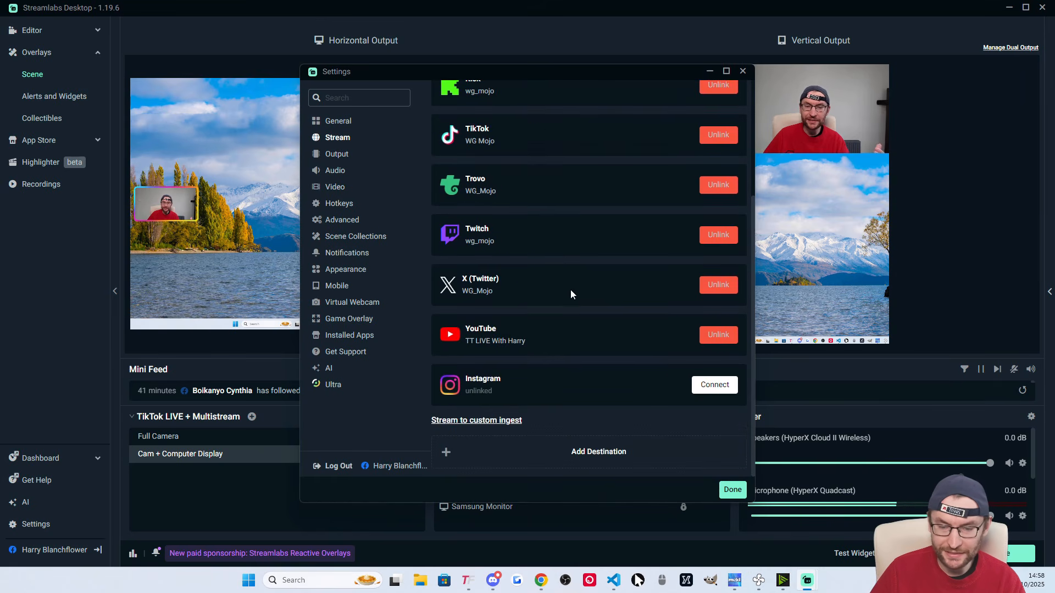
scroll(572, 290, "up", 3)
scroll(570, 291, "down", 1)
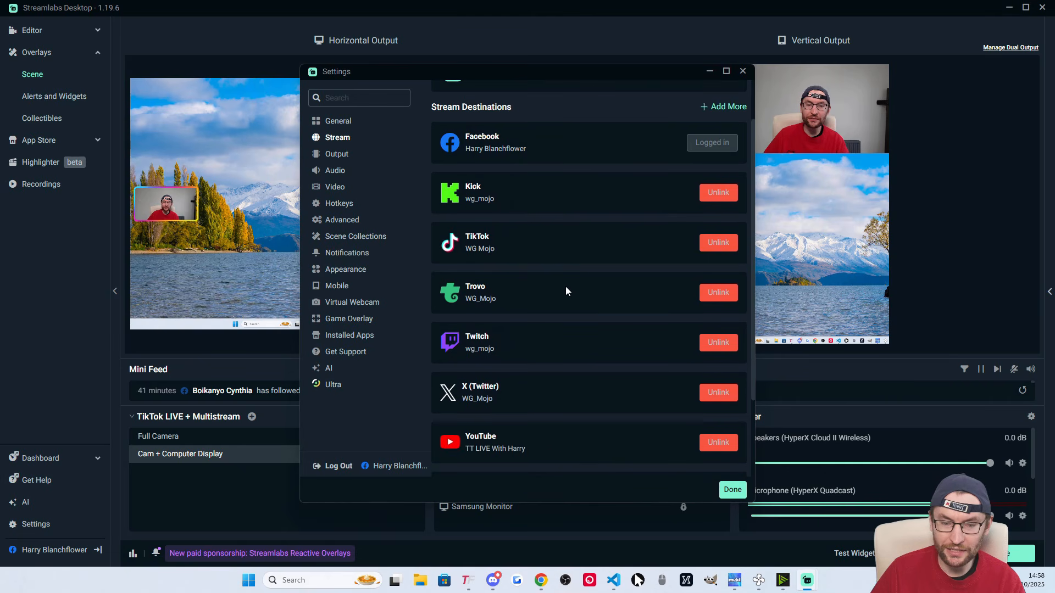
scroll(563, 283, "up", 1)
scroll(558, 259, "down", 1)
scroll(558, 264, "down", 2)
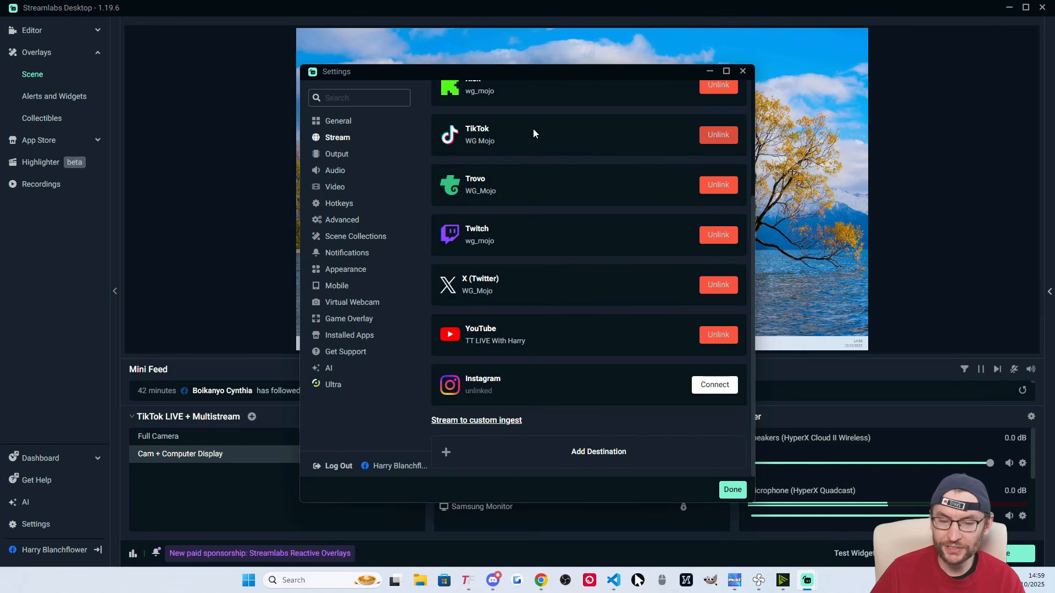
left_click(565, 461)
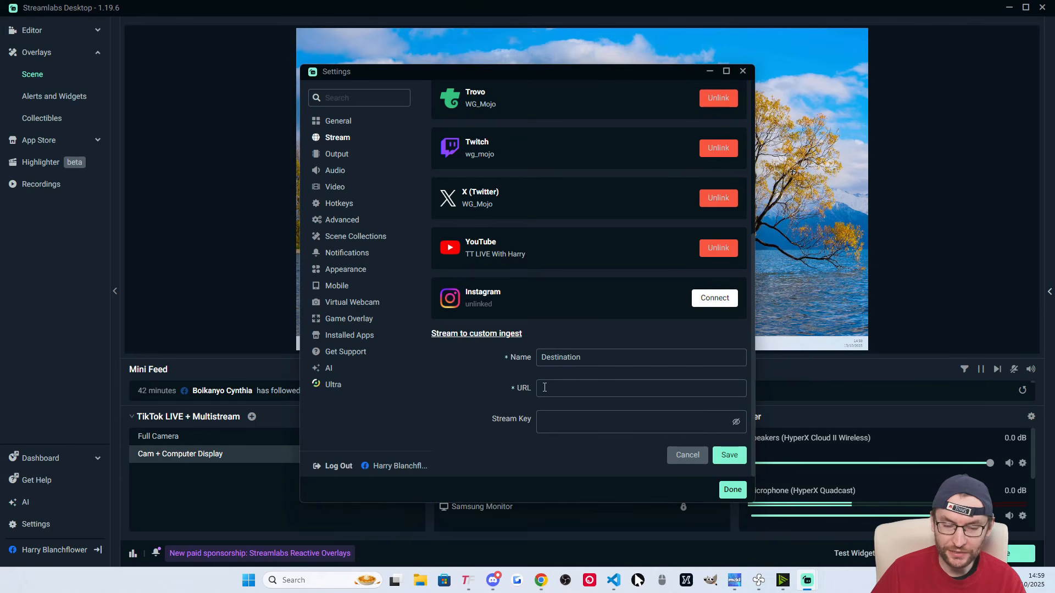
mouse_move(541, 580)
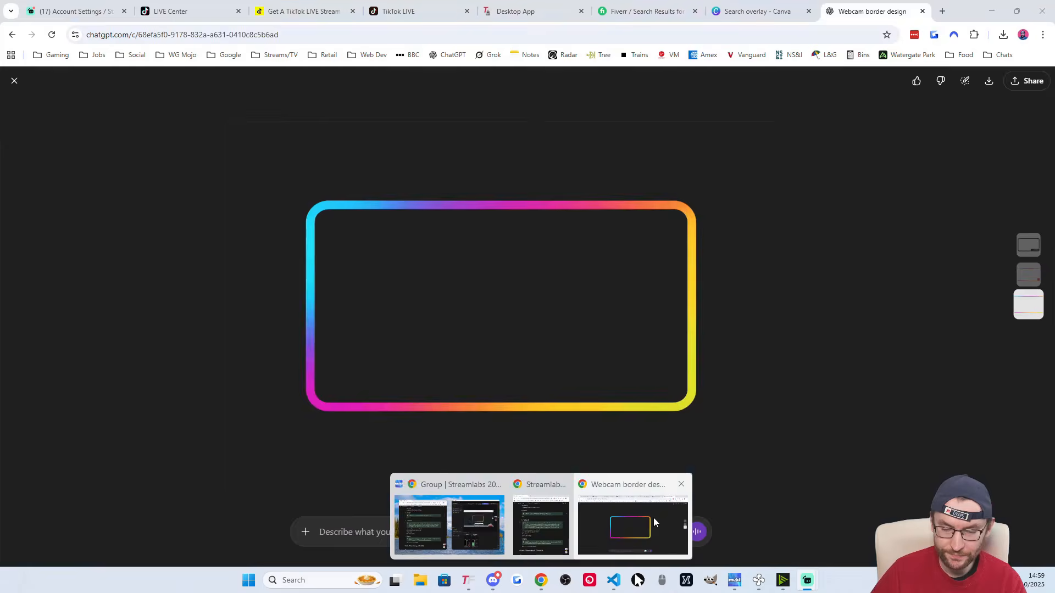
left_click(654, 518)
scroll(486, 349, "down", 1)
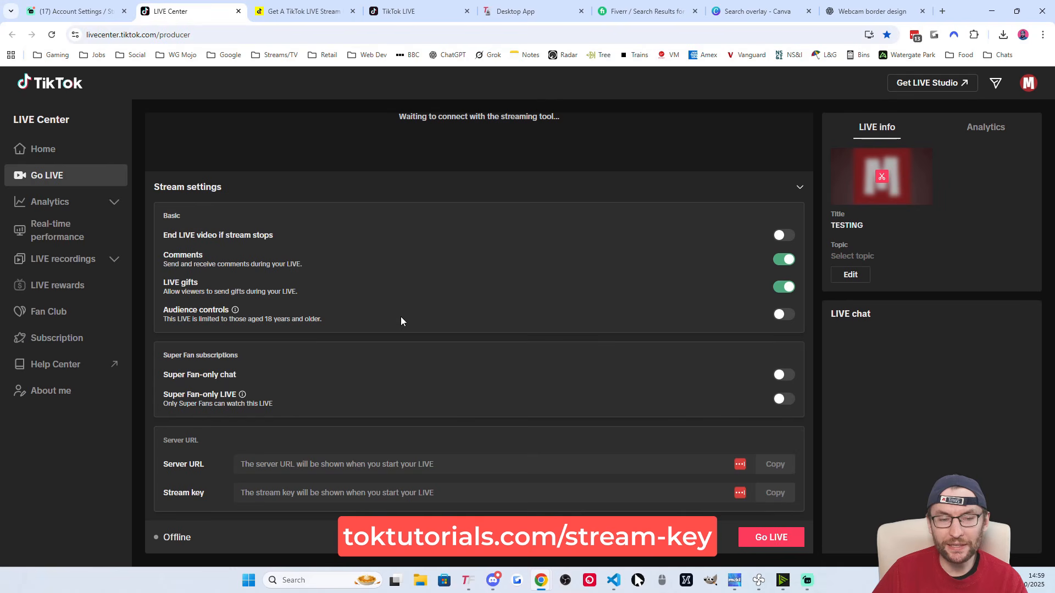
left_click(310, 11)
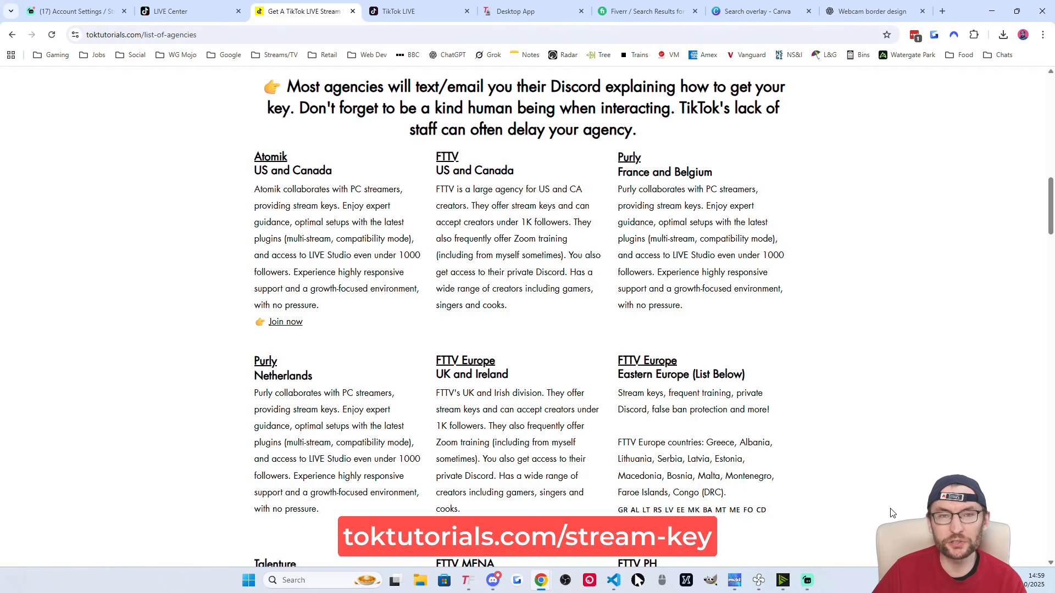
left_click(176, 10)
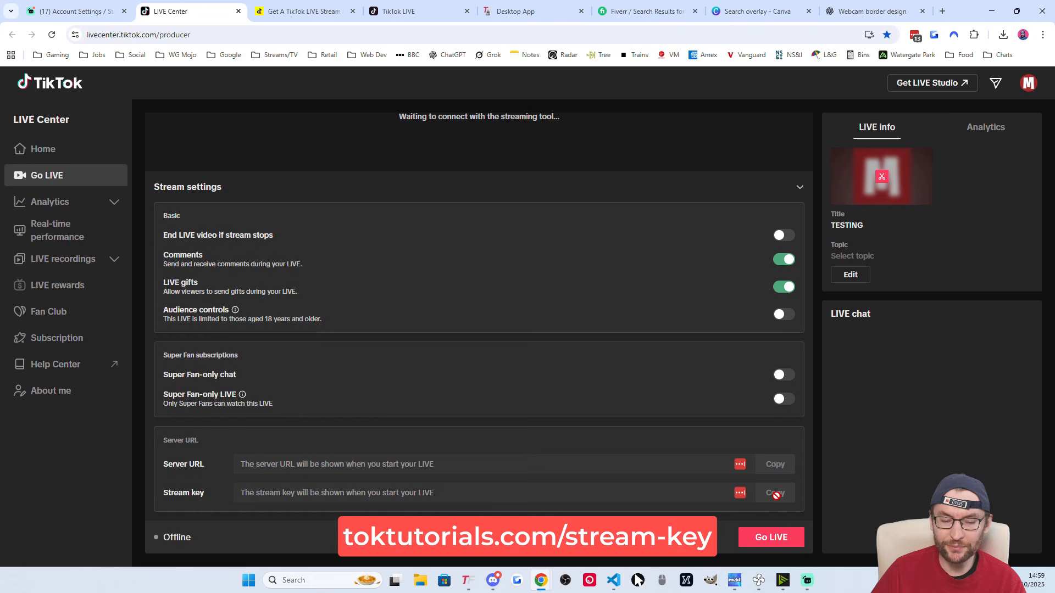
- Return to the Streamlabs Desktop settings and name the custom ingest destination TikTok LIVE Stream Key
key("alt+Tab")
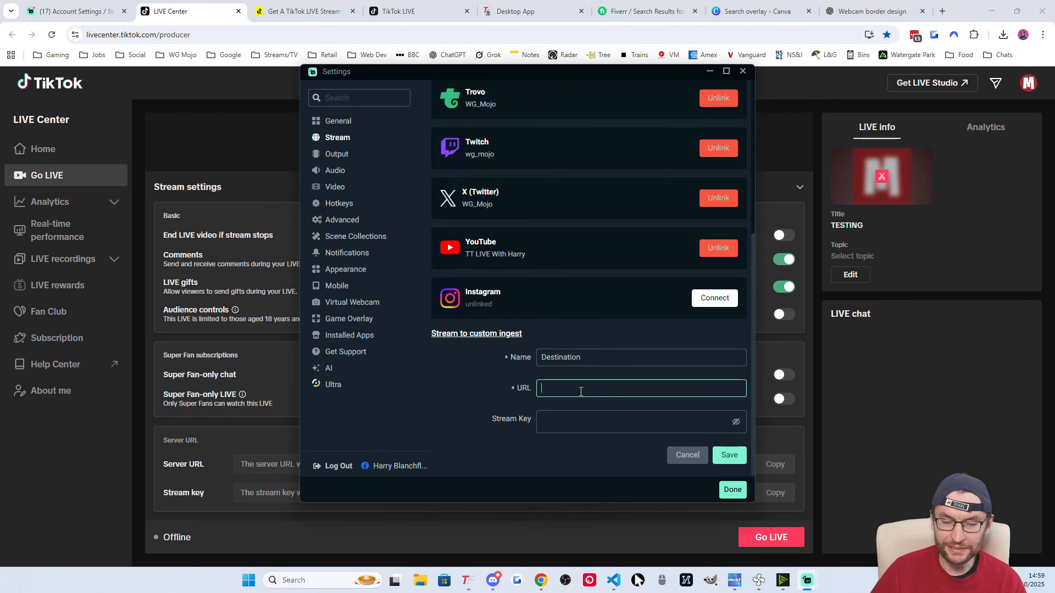
left_click(579, 418)
left_click(461, 384)
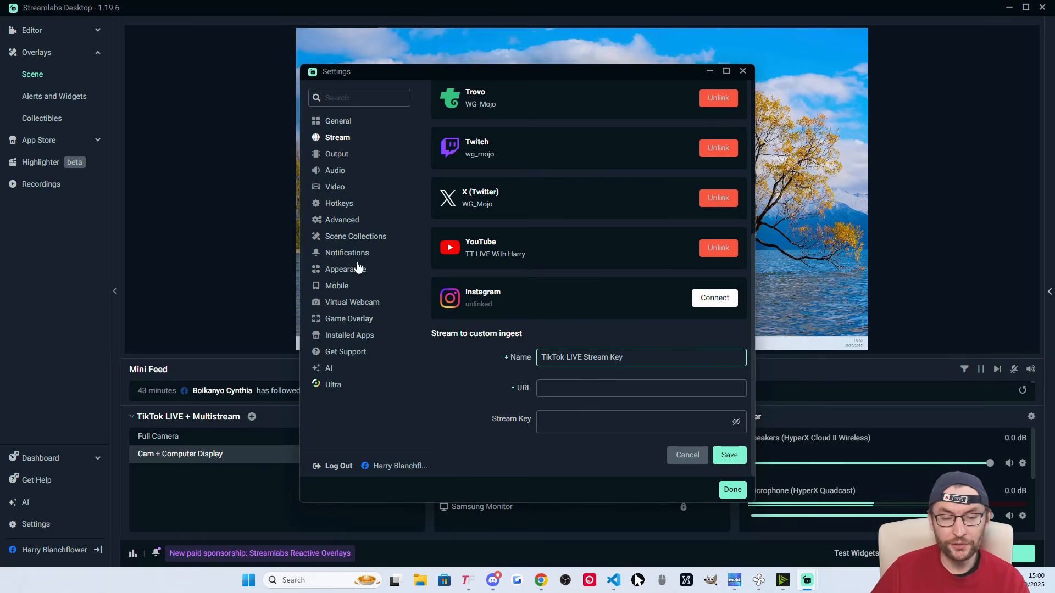
- Recheck the video bitrate and encoder options in the output settings, then close the settings
left_click(337, 154)
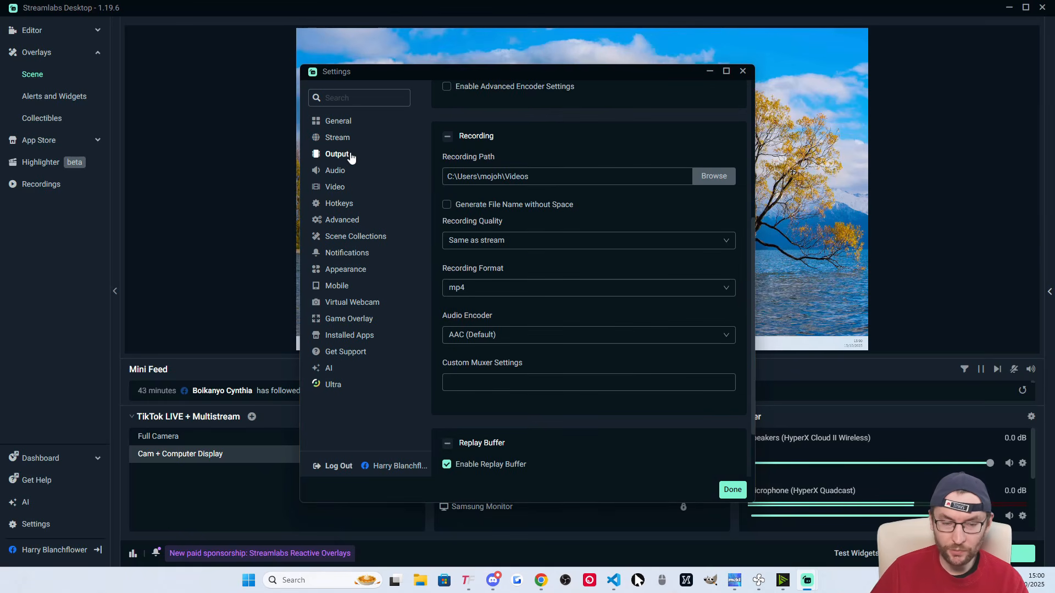
scroll(450, 122, "up", 5)
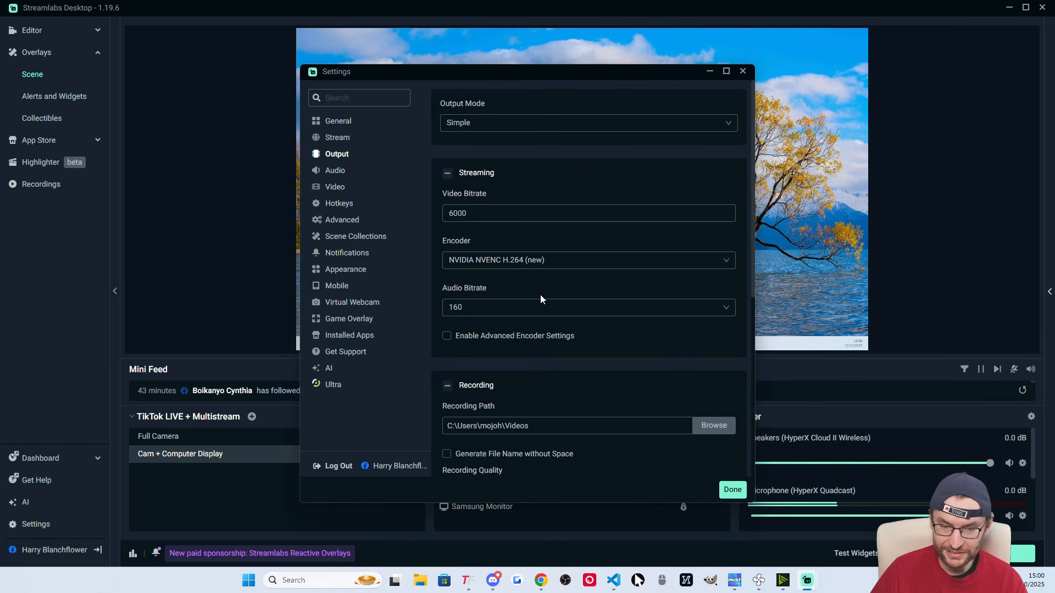
left_click(470, 213)
double_click(469, 212)
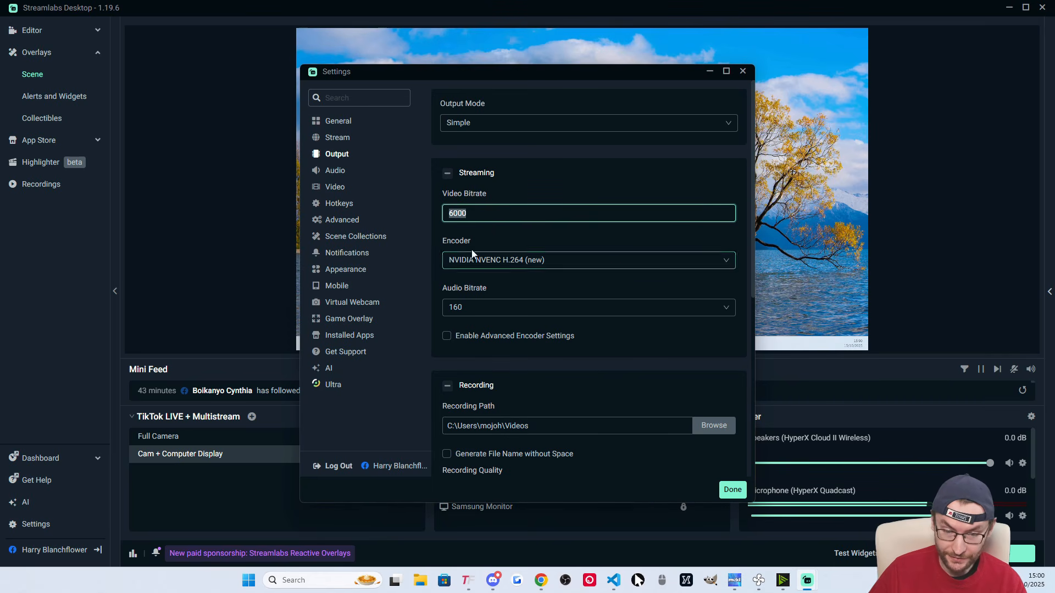
left_click(511, 264)
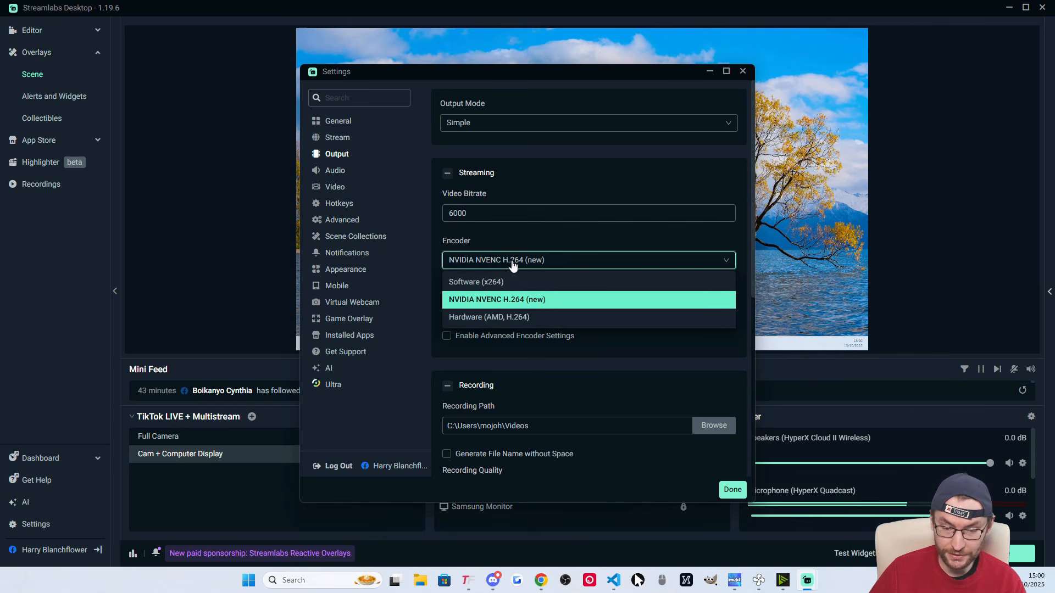
left_click(488, 235)
left_click(731, 491)
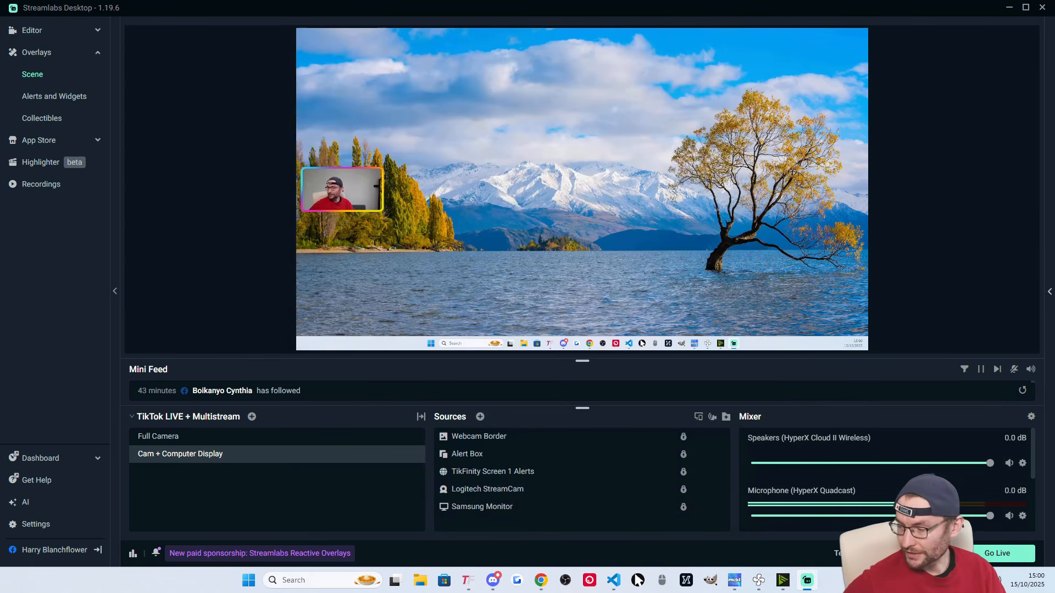
- In the Go Live setup, enable Dual Output, assign Kick to the vertical output and switch Kick on, then close the setup
left_click(1012, 558)
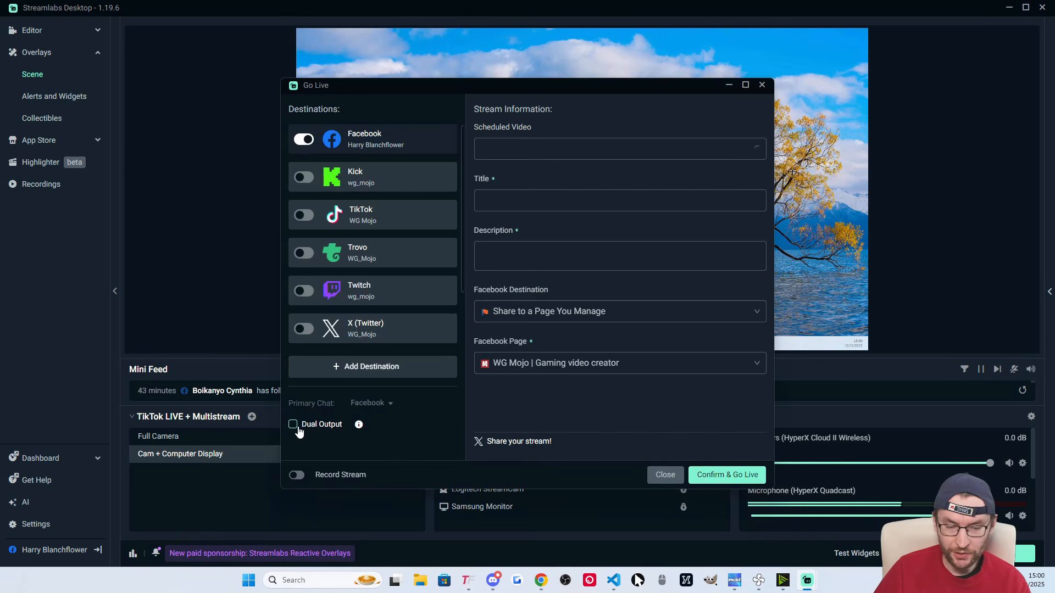
left_click(293, 425)
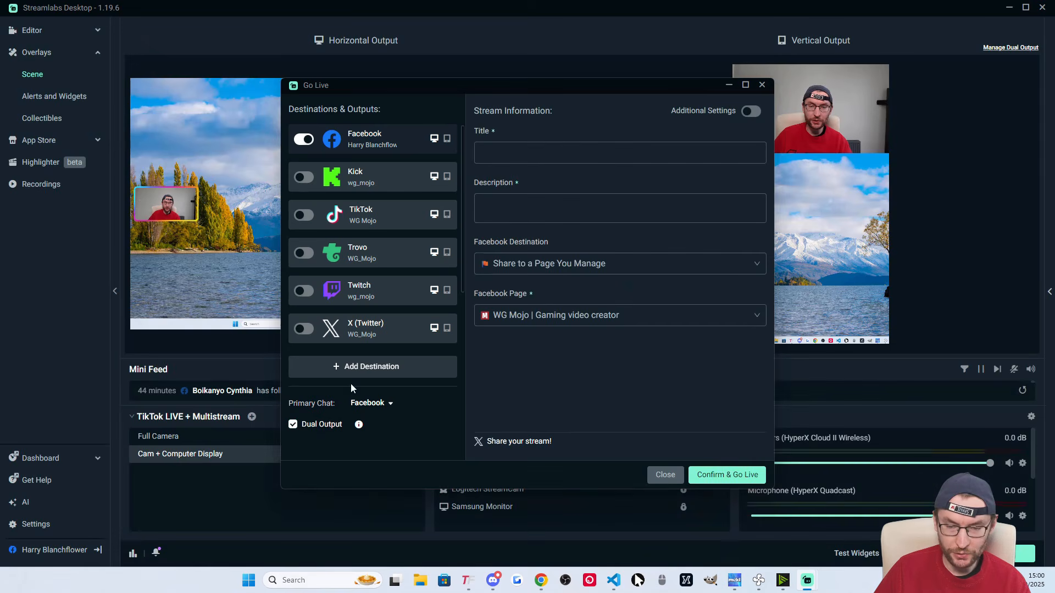
left_click(447, 177)
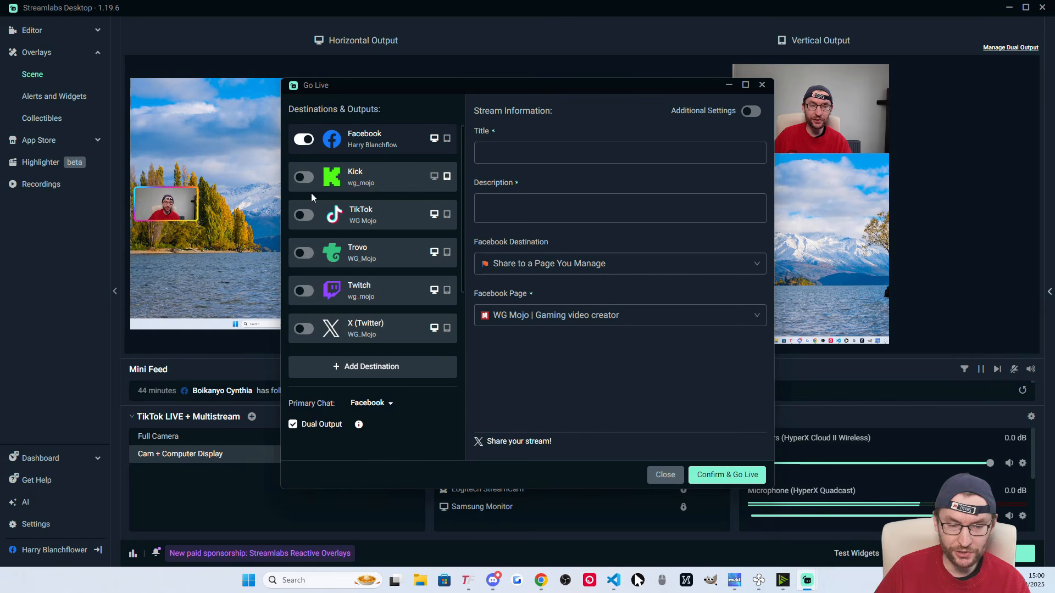
left_click(304, 177)
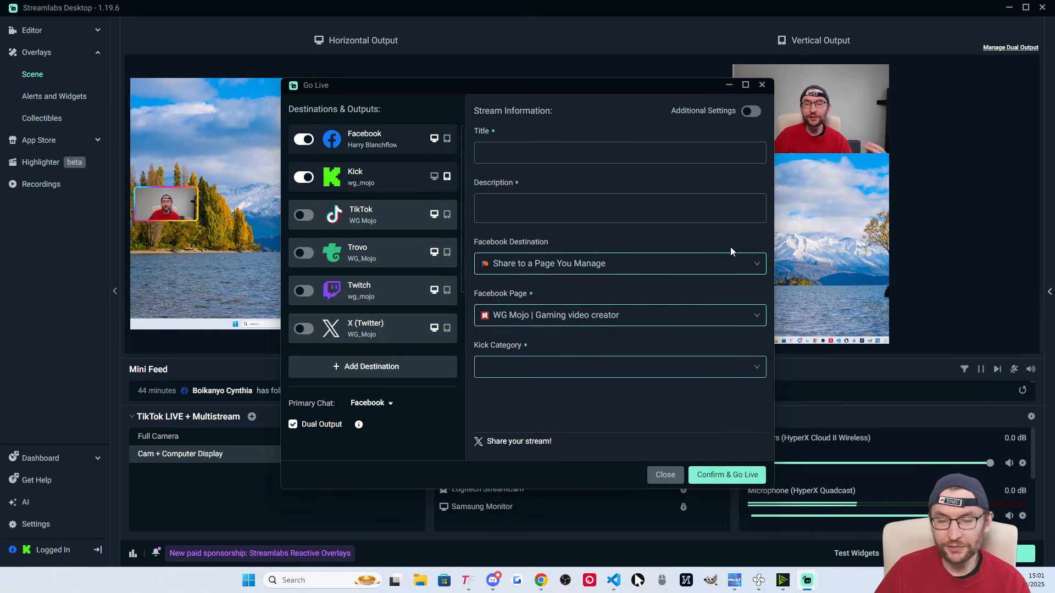
left_click(761, 85)
- Expand the live chat panel beside the output previews
left_click(1049, 293)
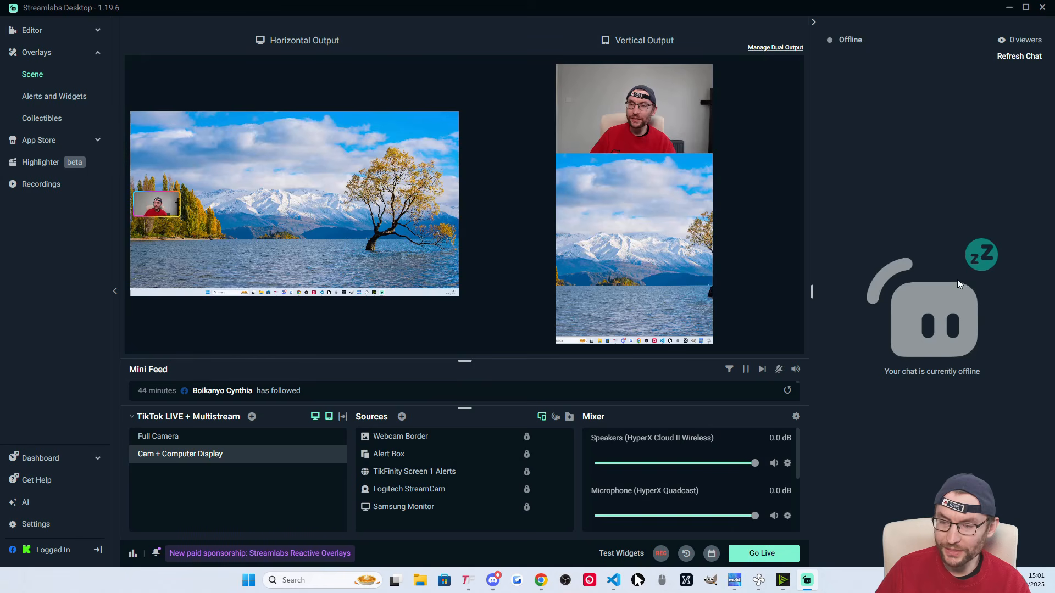